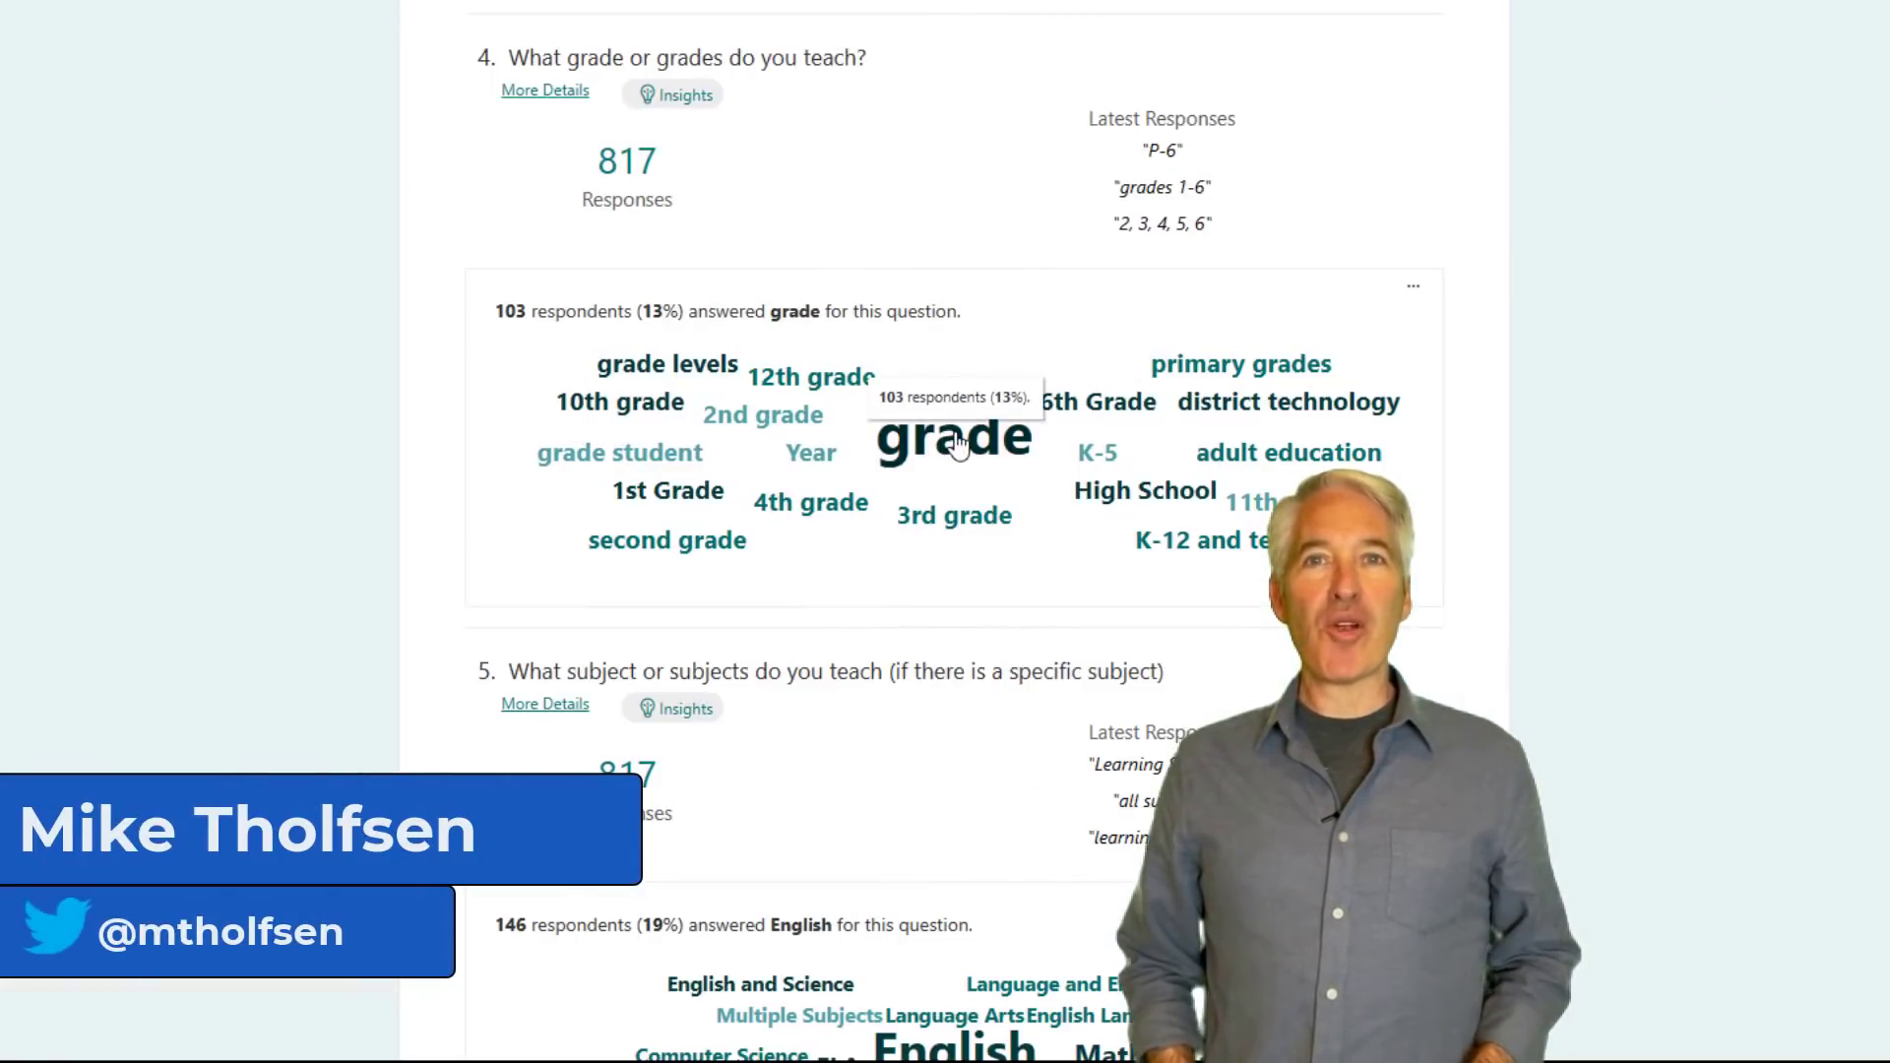
- Preview the formatted form, pick the 'How are you feeling today?' poll, and submit OneNote as the quiz answer
scroll(898, 485, down, 3)
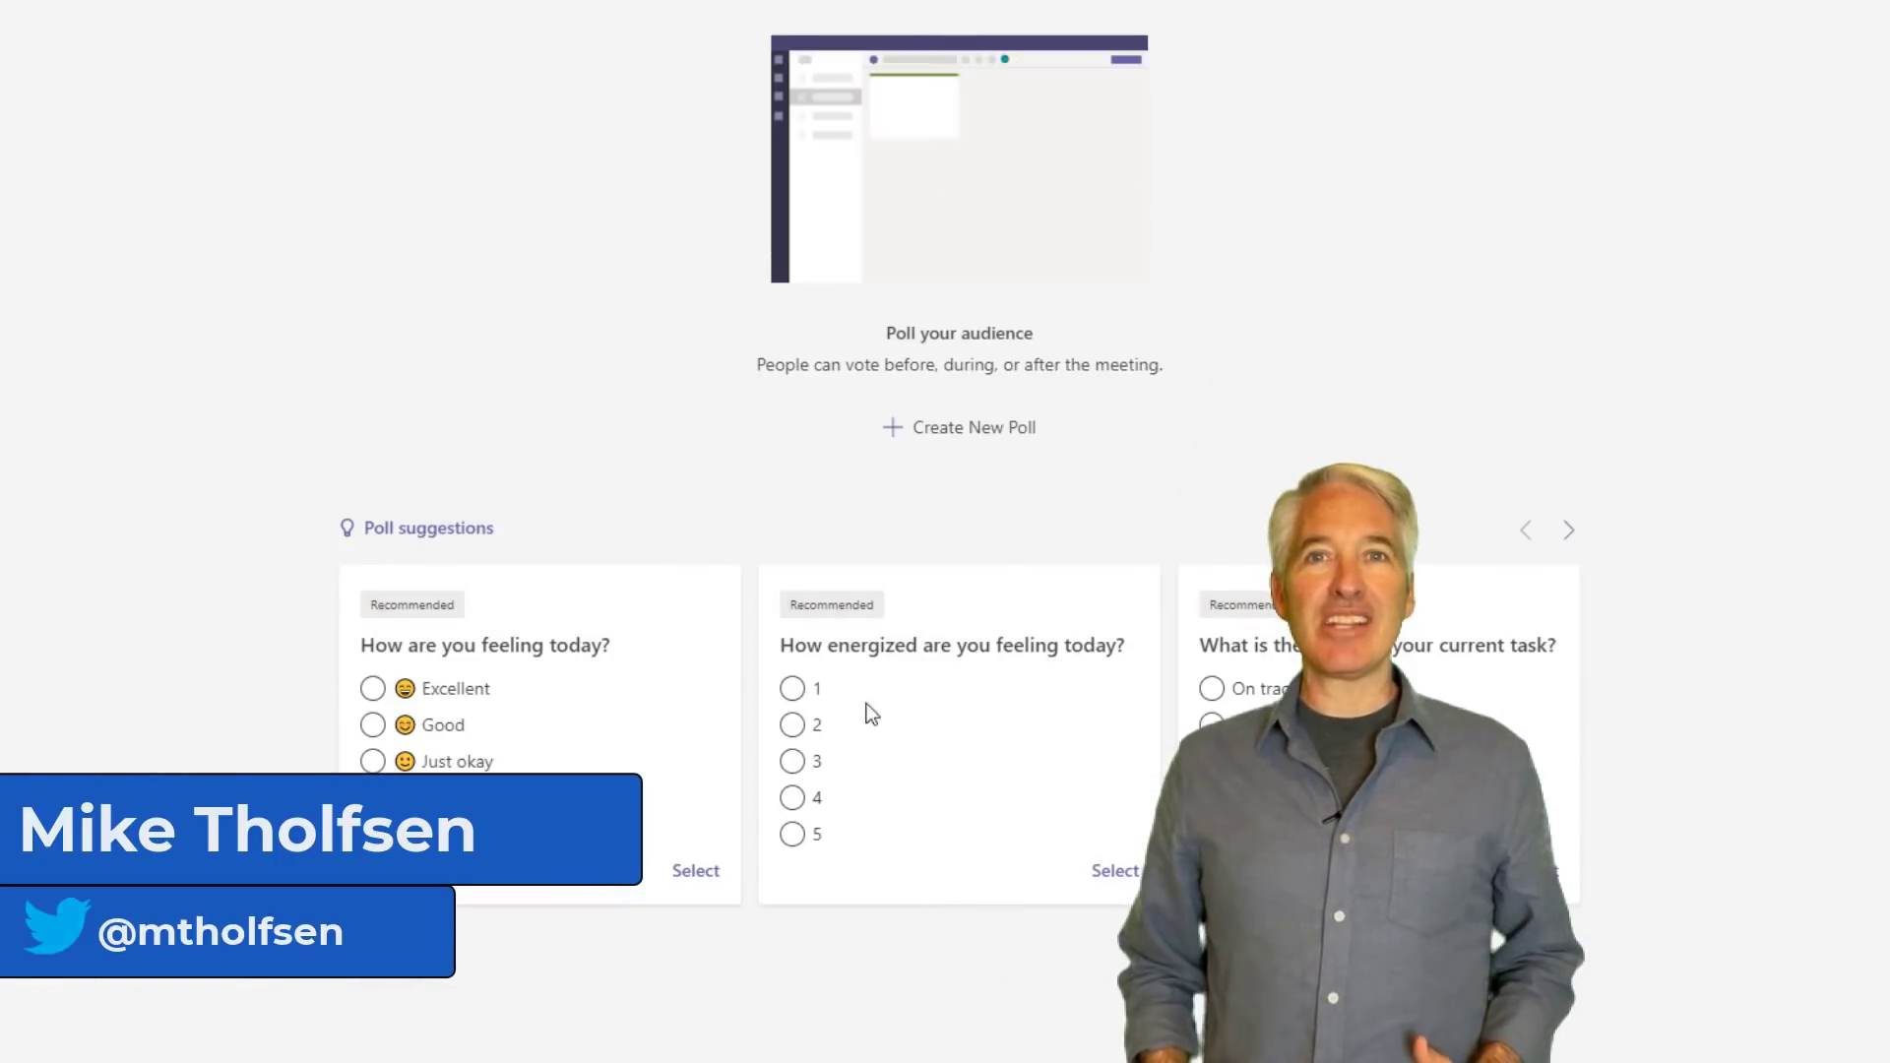
click(696, 871)
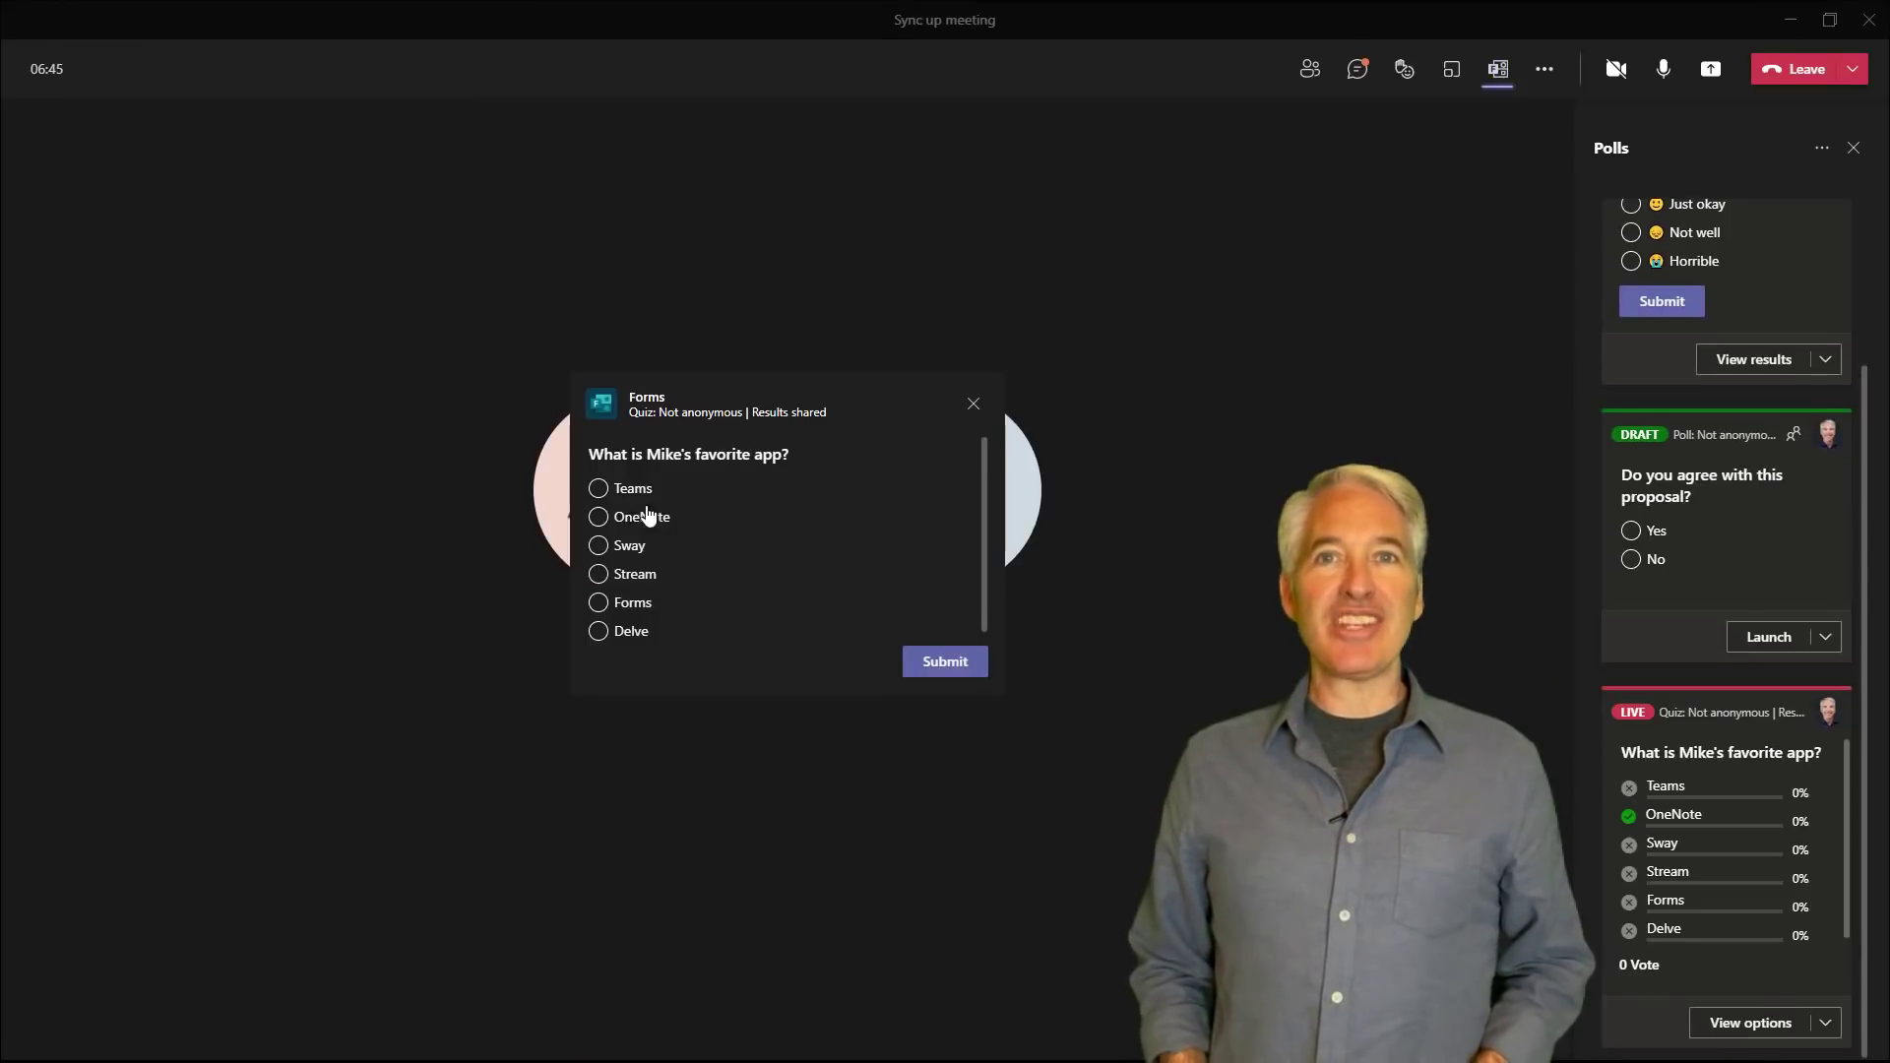
click(653, 515)
click(936, 661)
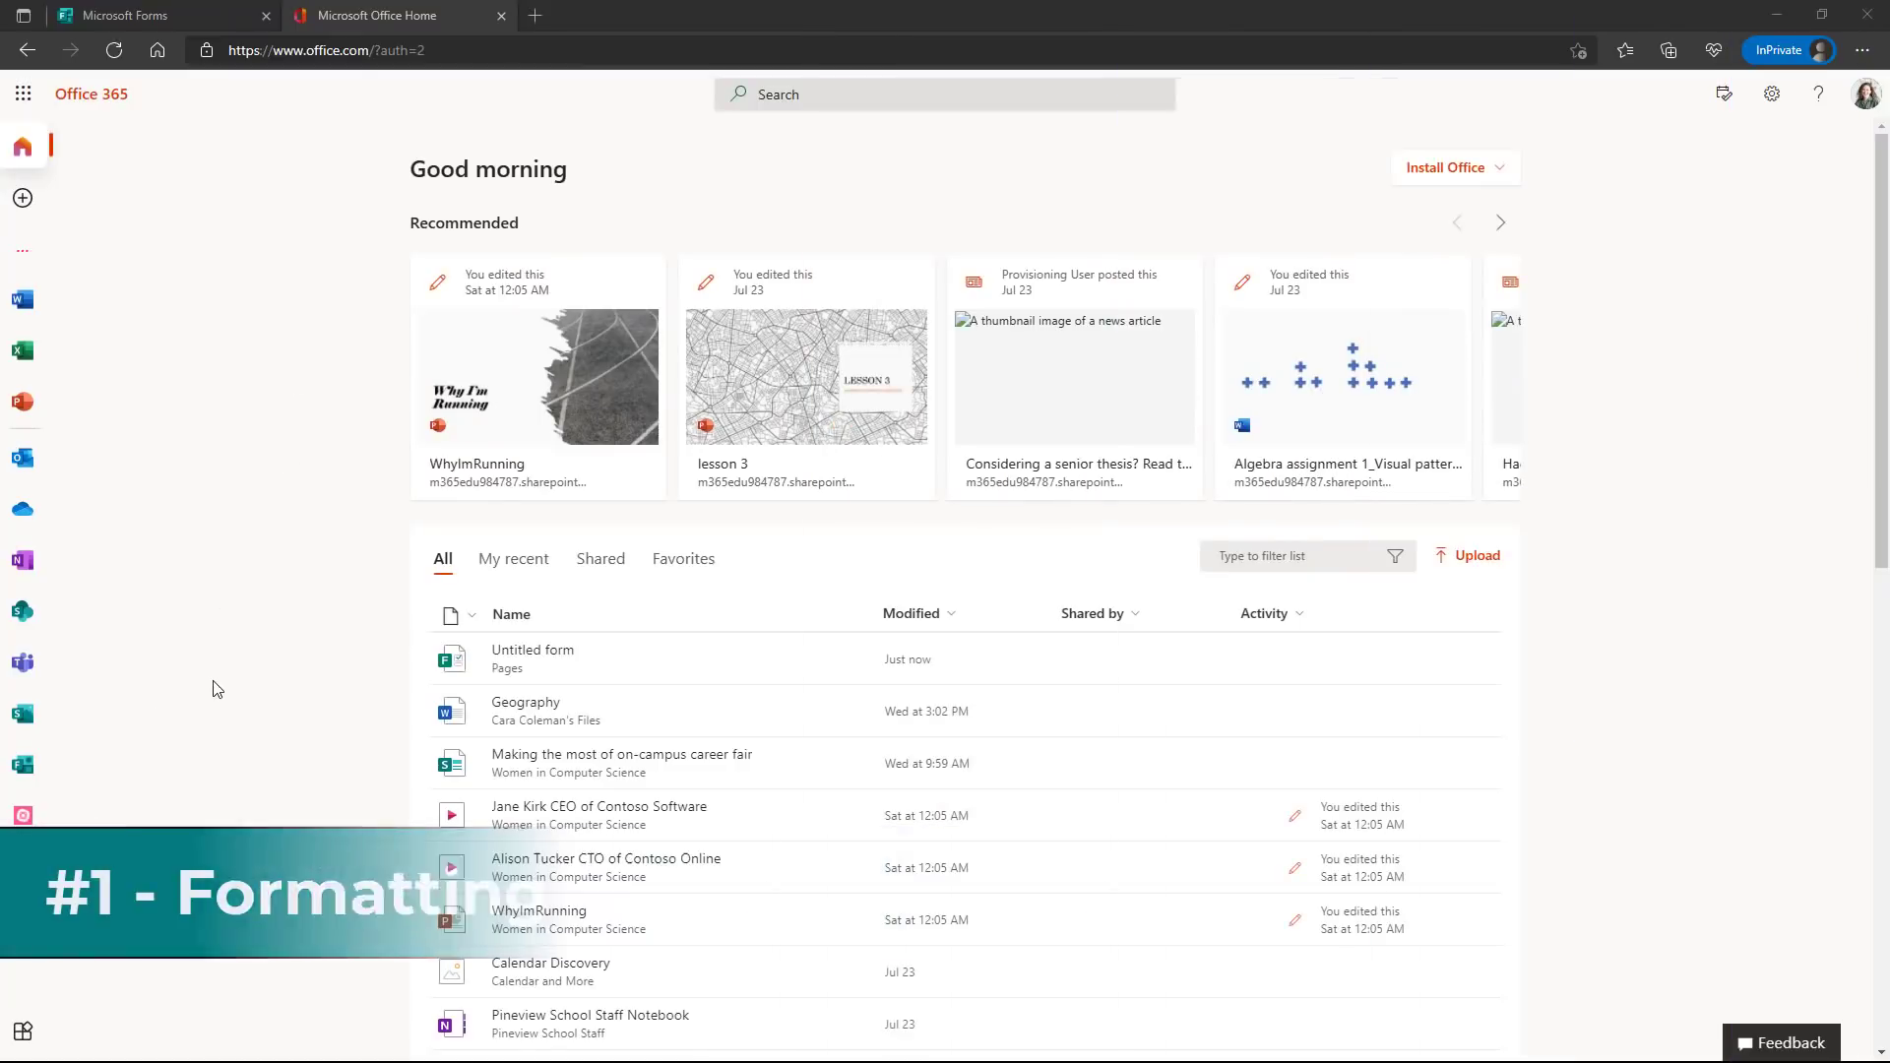
- Create a new blank form from the Forms app titled 'New Formatting options in Microsoft Forms!'
click(23, 769)
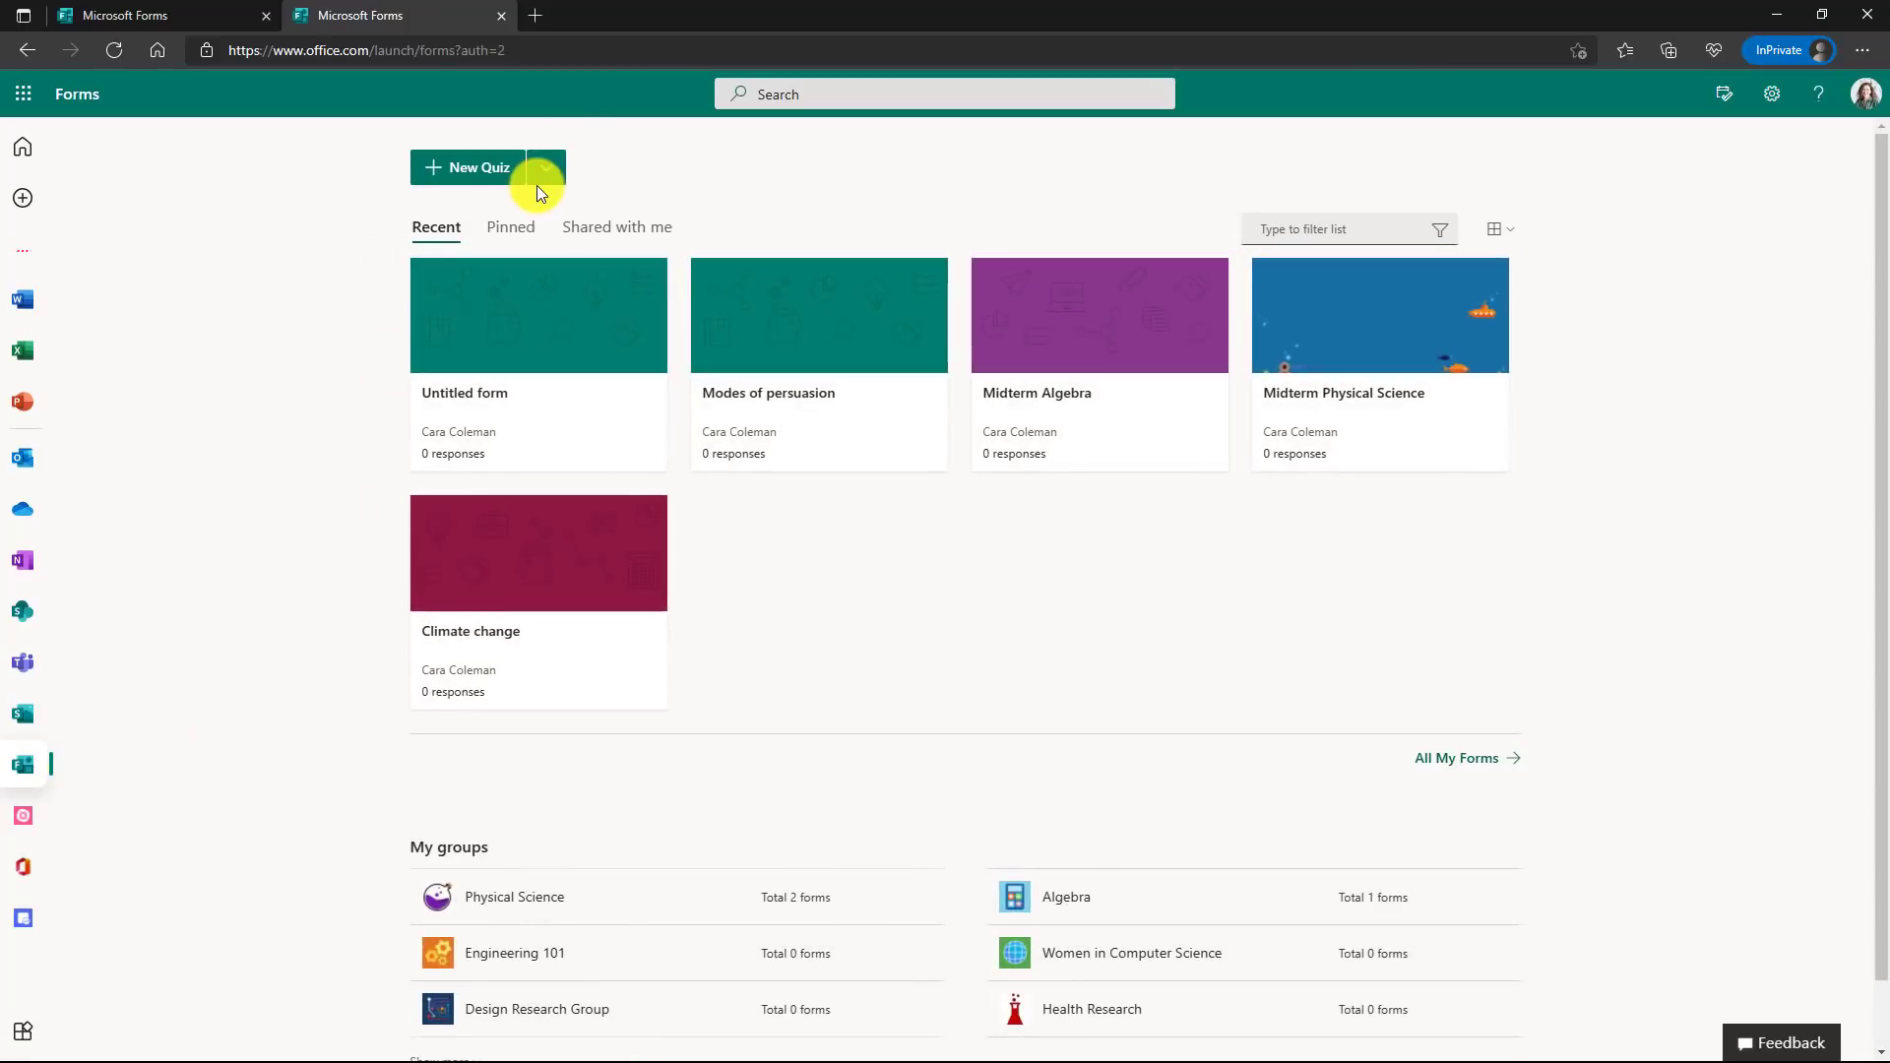
click(547, 175)
click(487, 207)
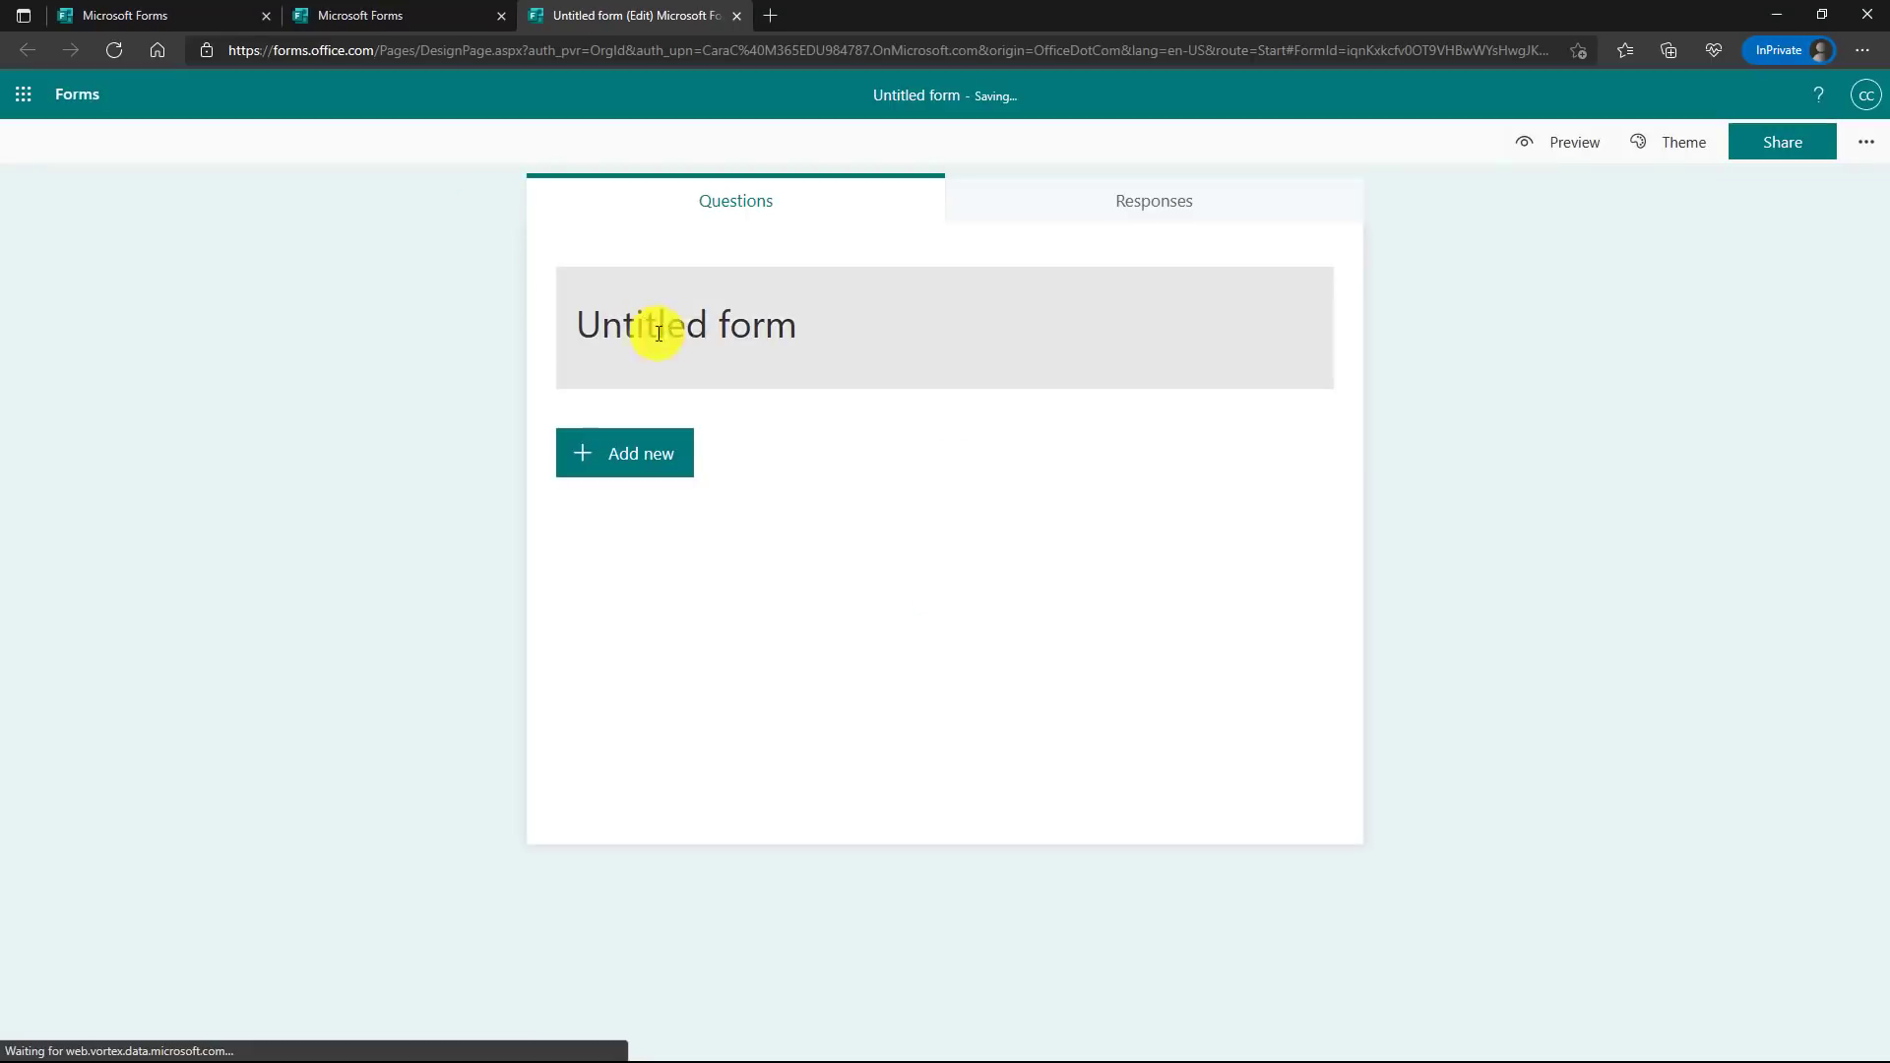
click(717, 358)
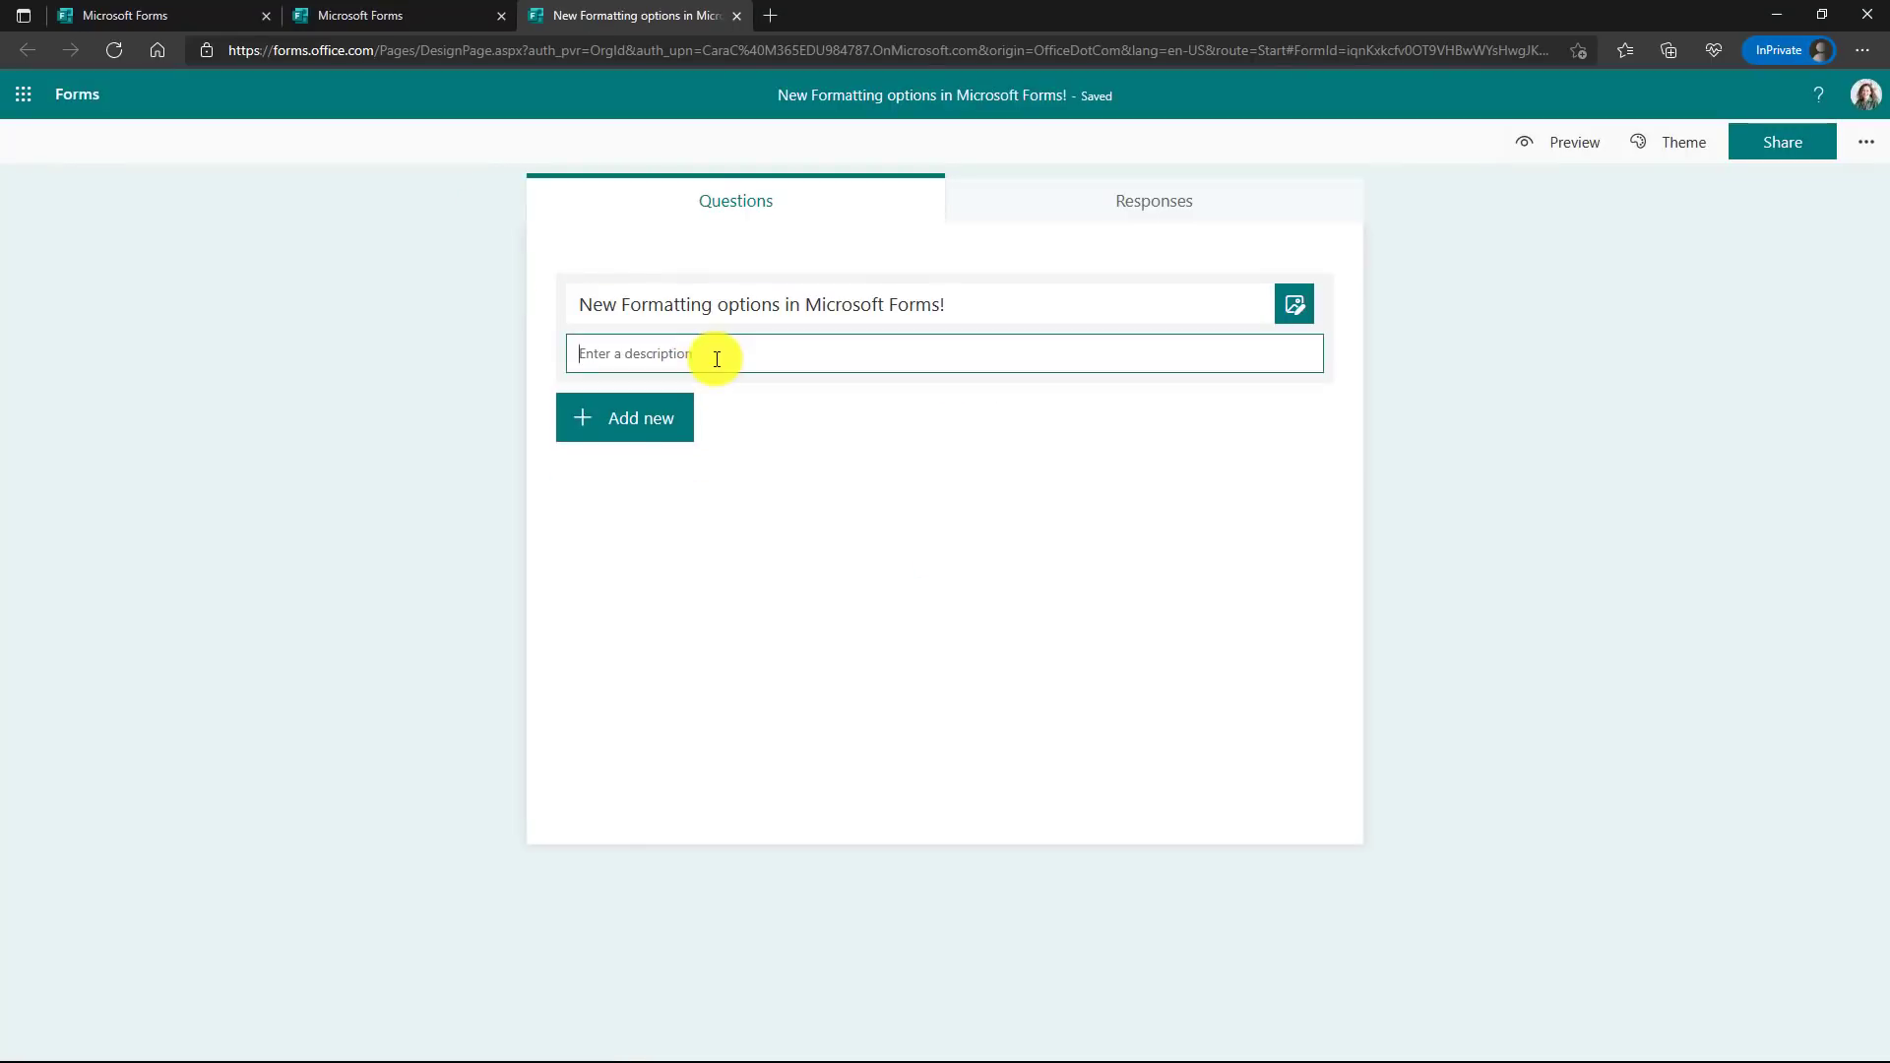
- Paste the description, then bold 'You can bold things', underline 'Underline' and italicise 'Or choose italics'
text(Did you know that Microsoft Forms has added lots of formatting options?  You can bold things Underline Or choose italics Or change the colors of text Add bullets List item #1 List item #2 List item #3)
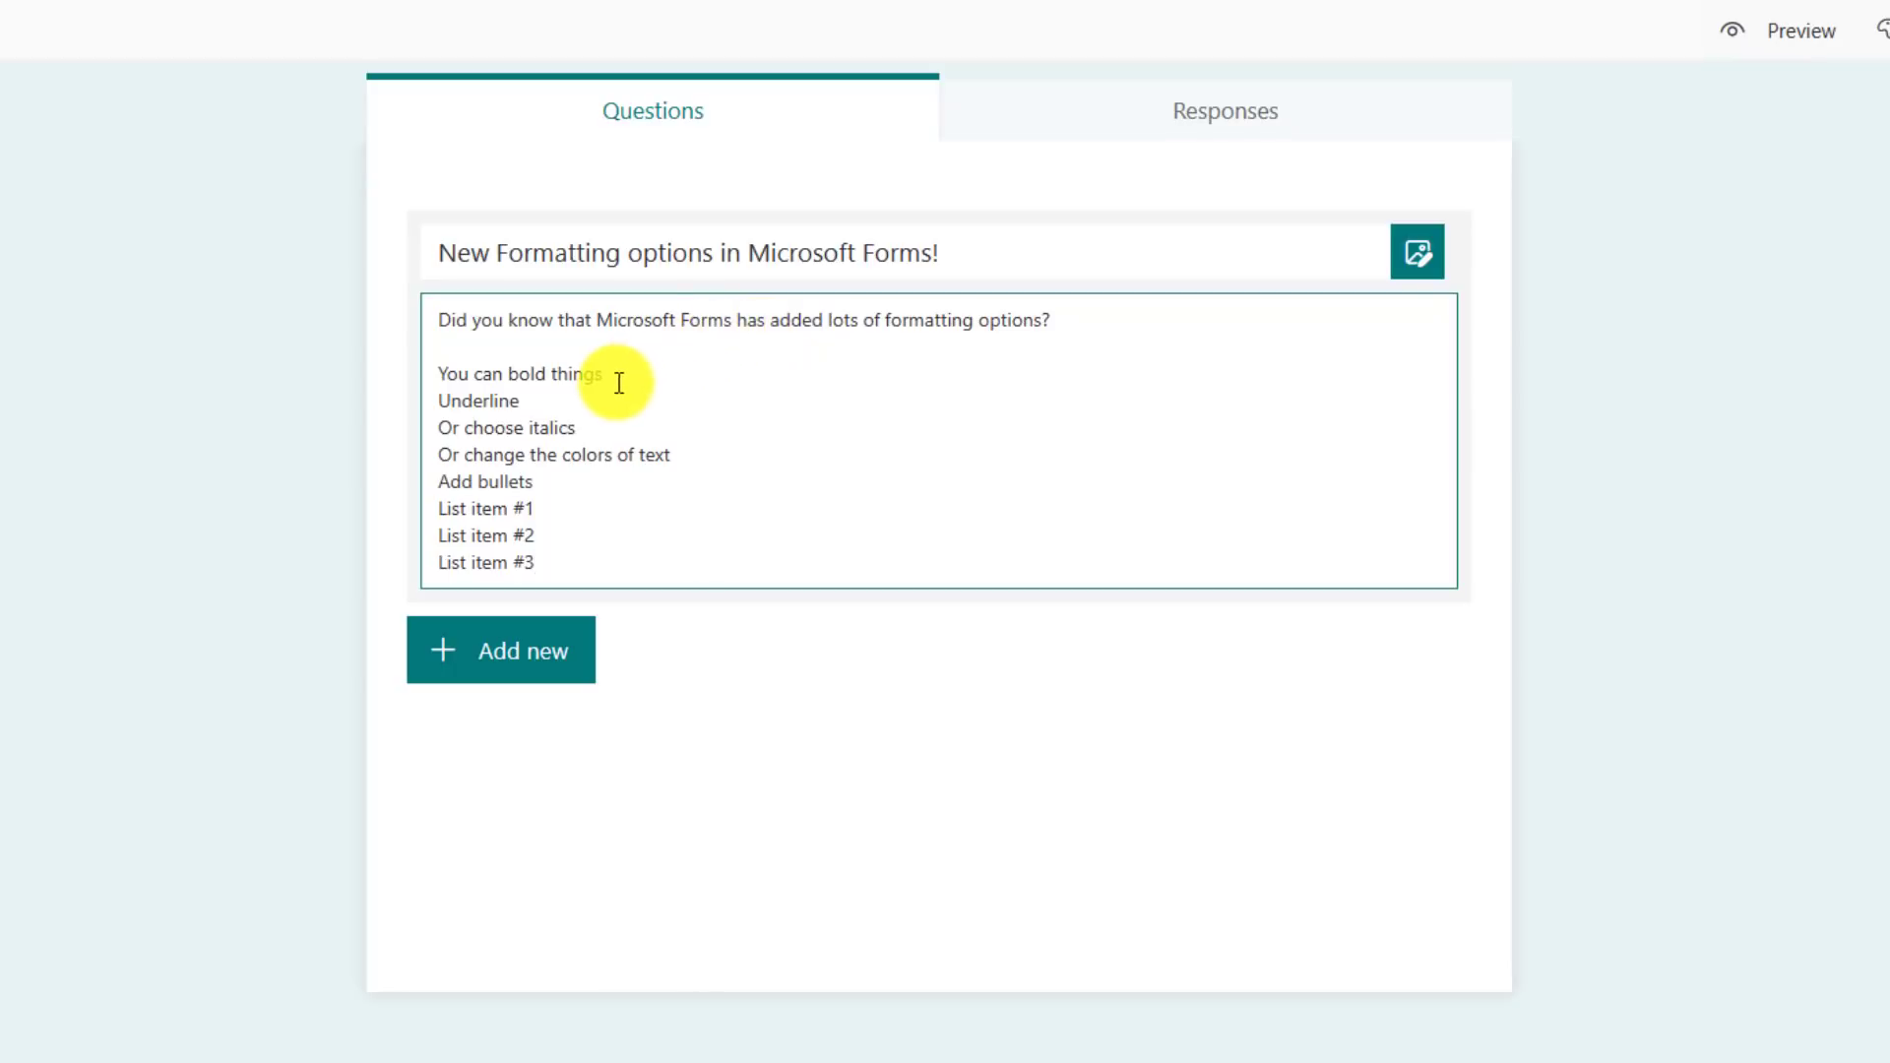
drag(605, 381, 439, 376)
click(479, 338)
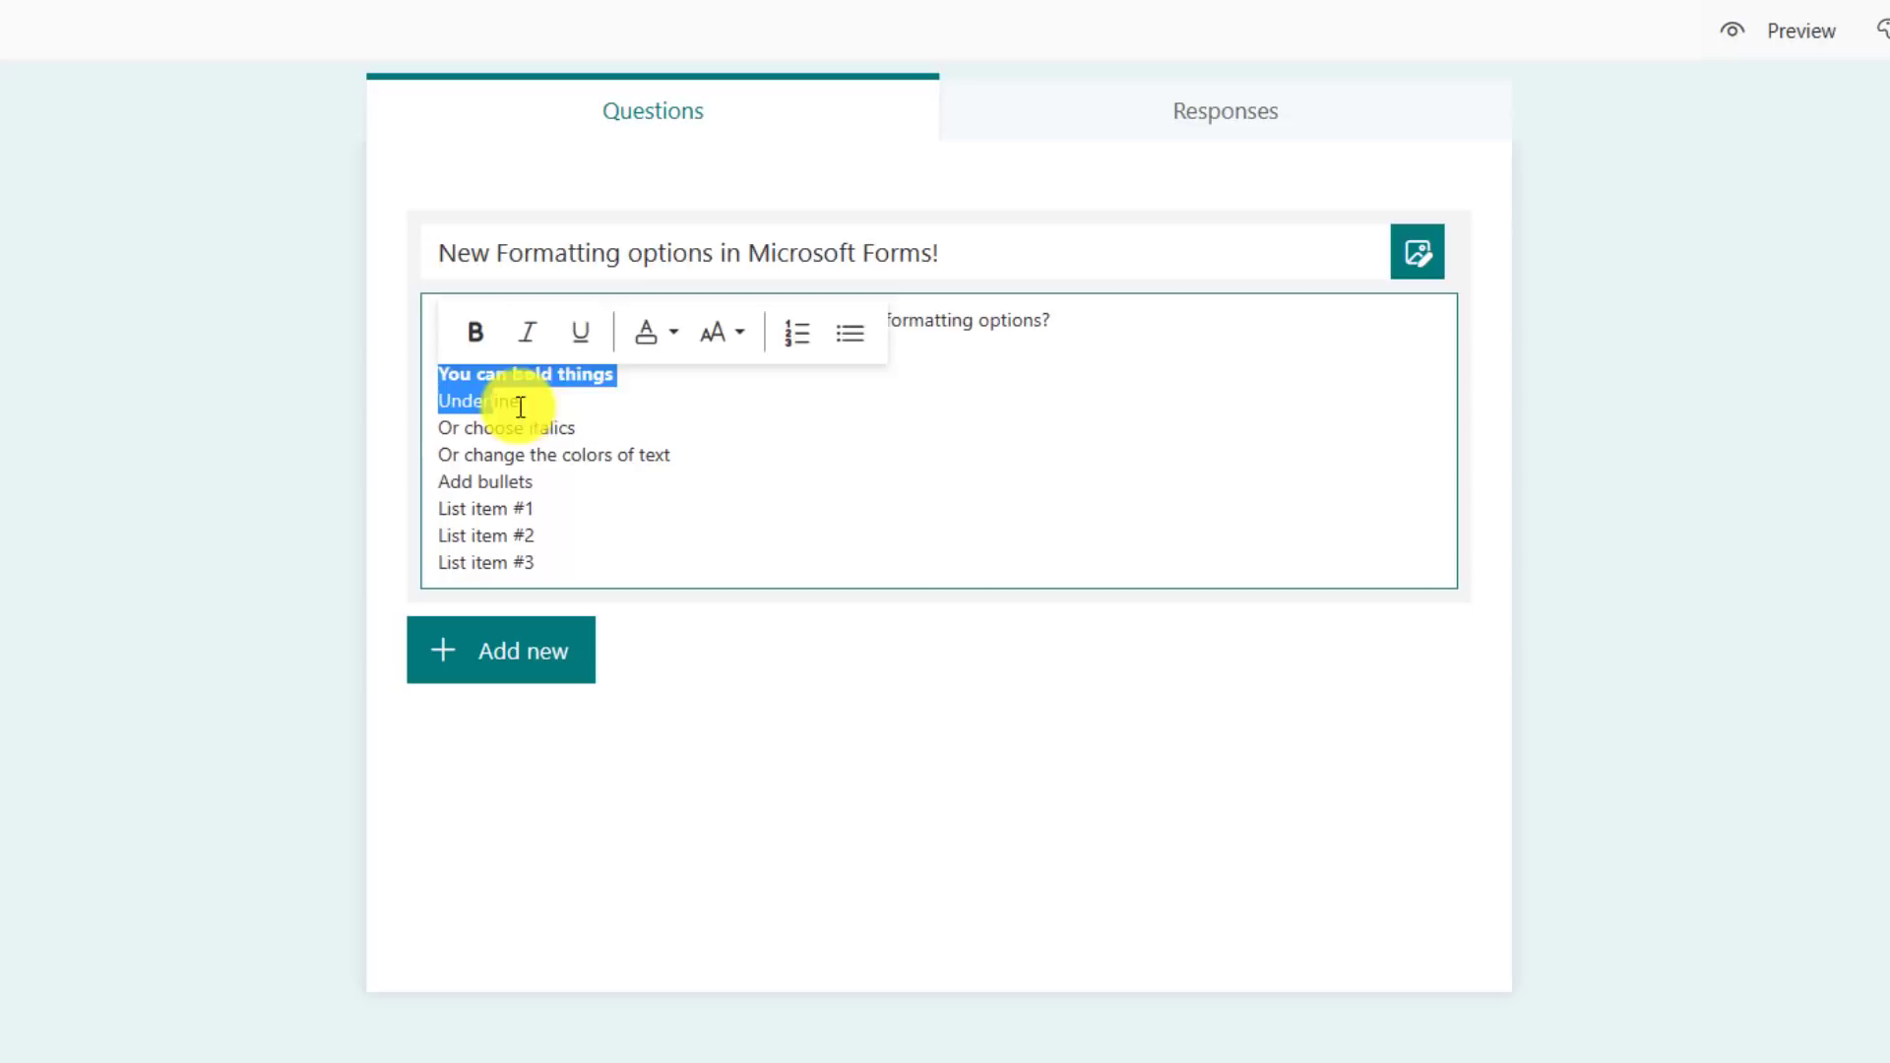
drag(523, 401, 439, 404)
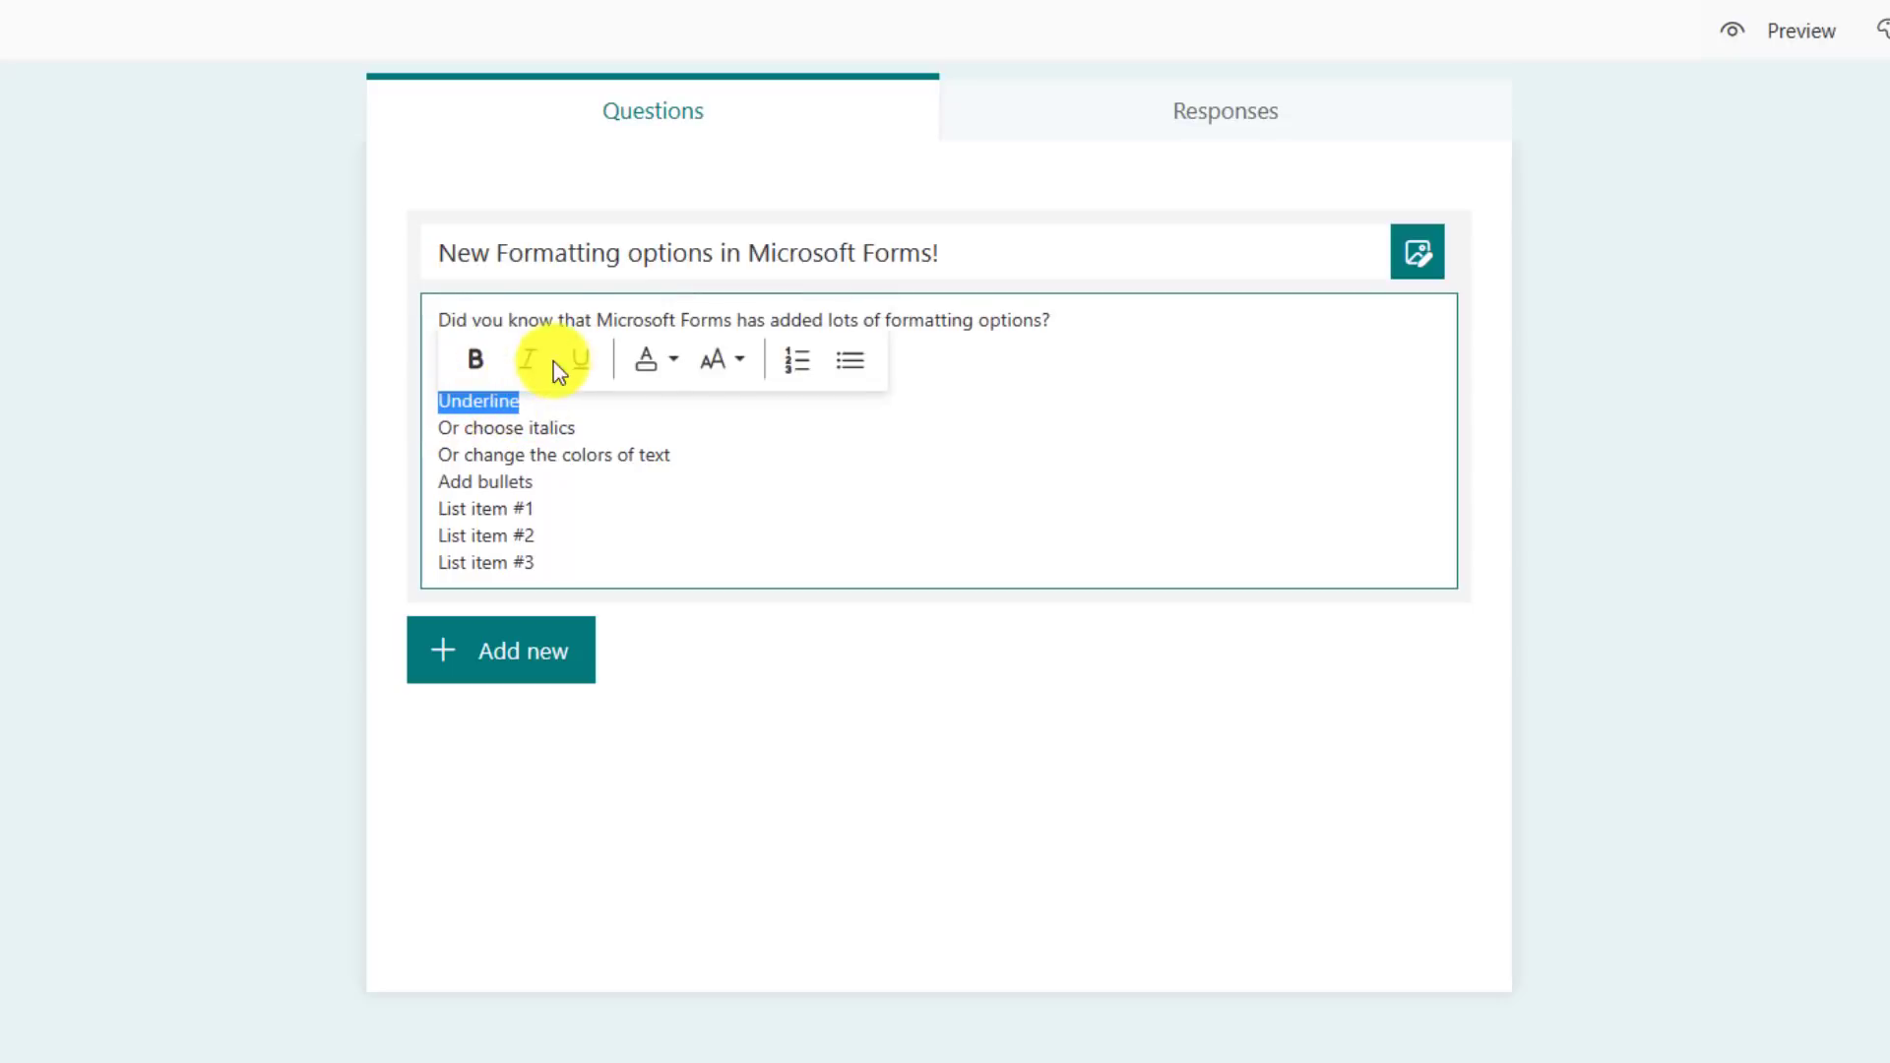
click(581, 359)
click(587, 428)
drag(587, 428, 435, 426)
click(529, 387)
click(680, 454)
- Colour the line 'Or change the colors of text' blue, replacing an initial red
drag(680, 453, 439, 454)
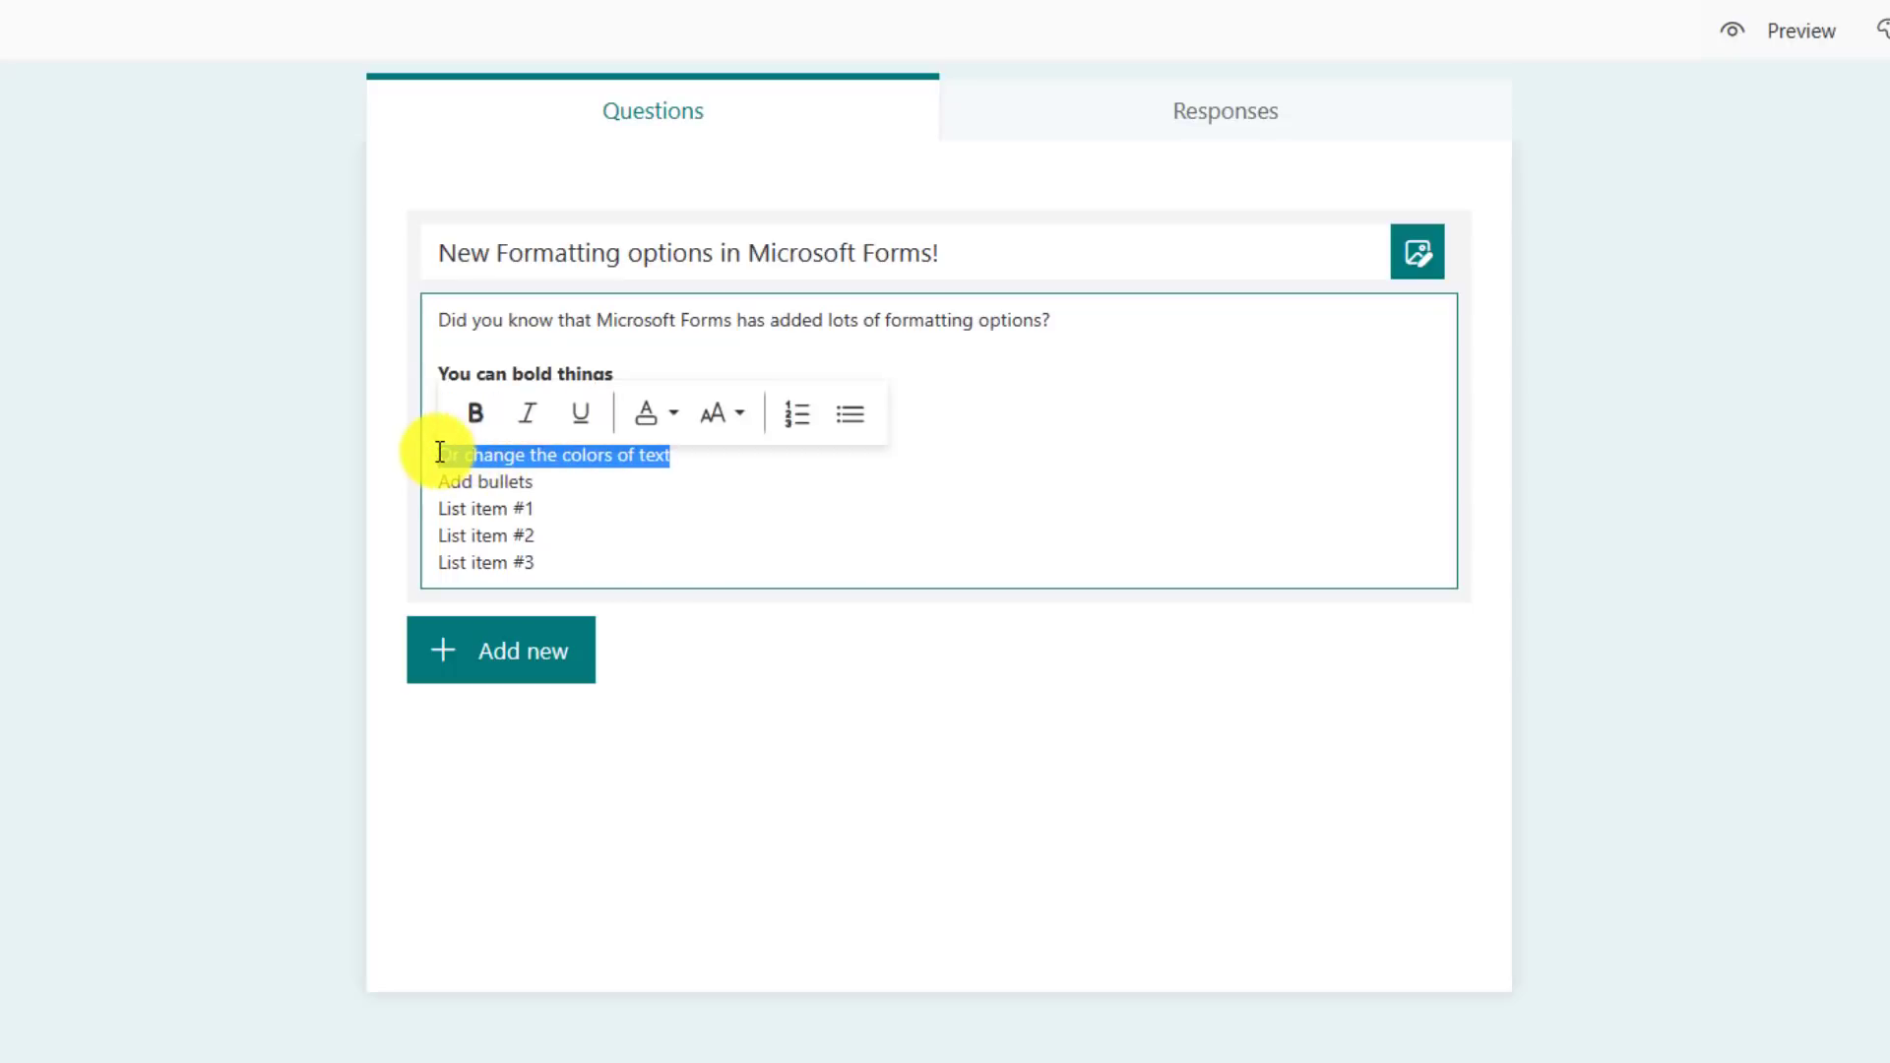
click(650, 414)
click(657, 533)
click(598, 517)
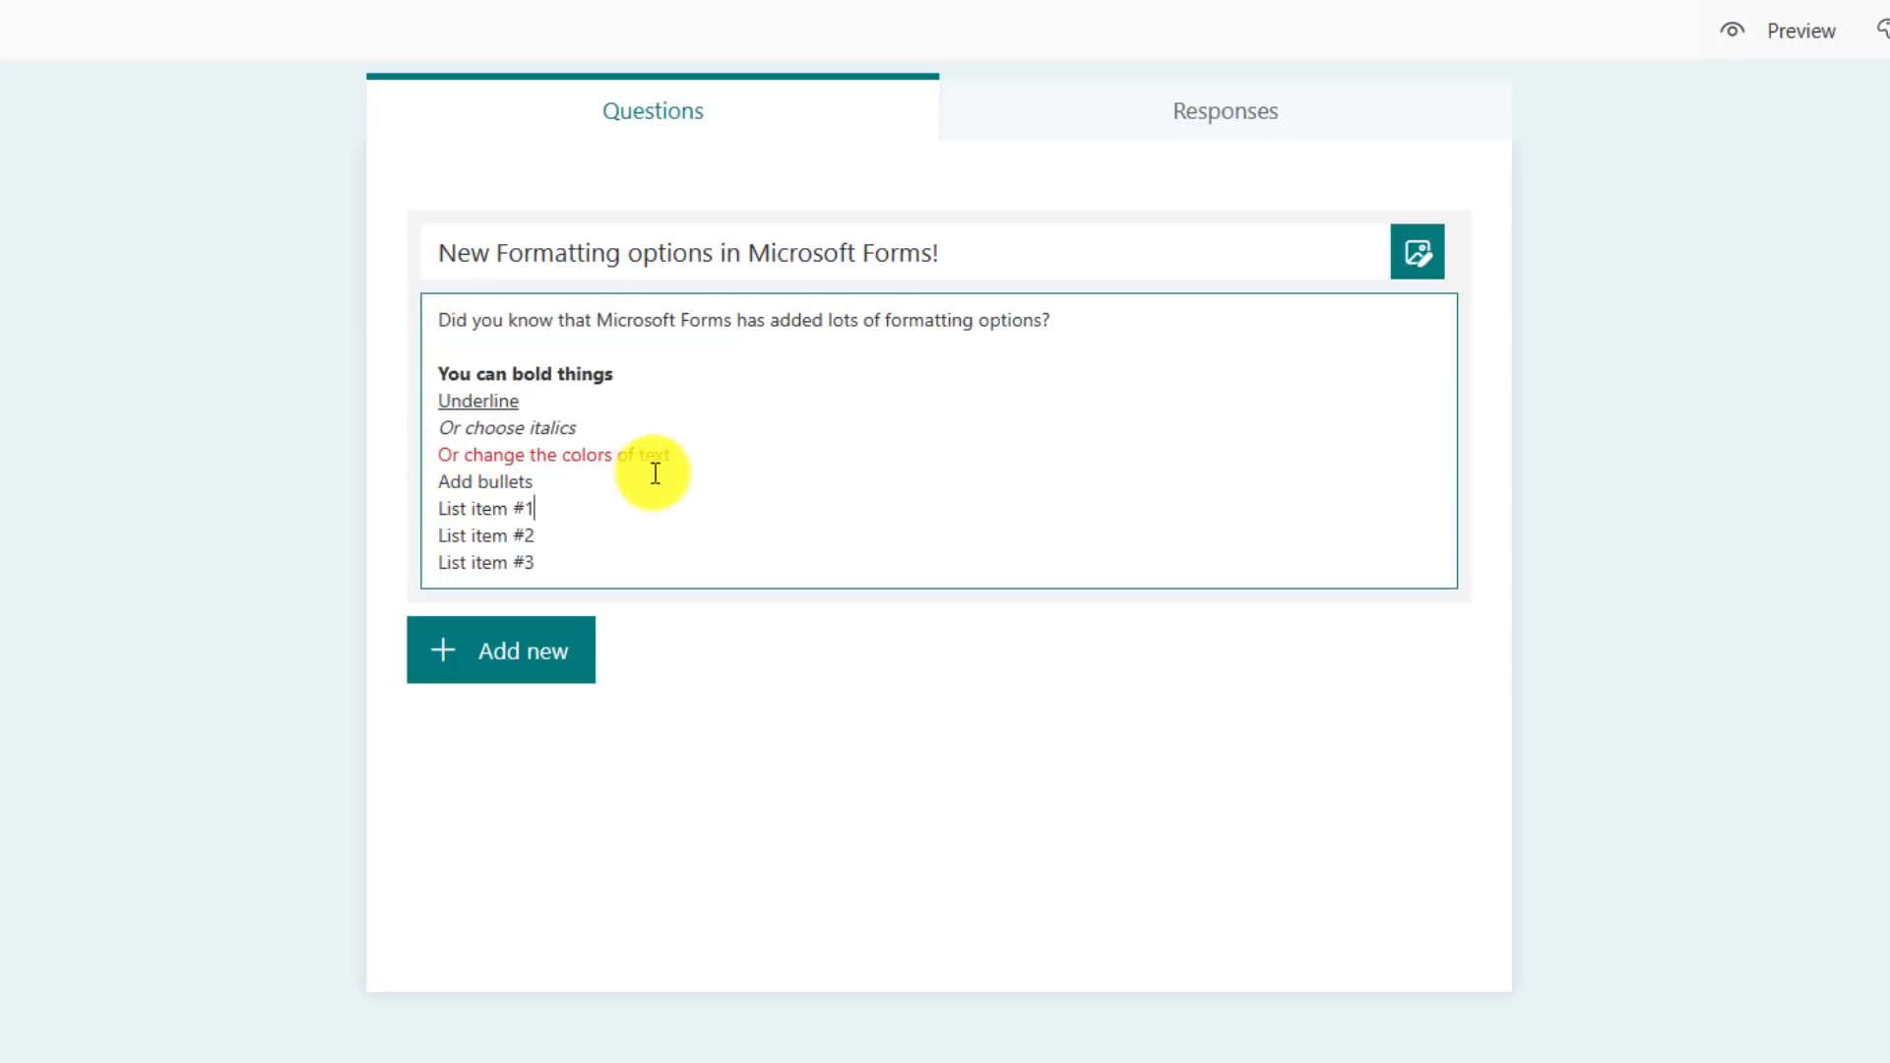
drag(671, 454, 438, 454)
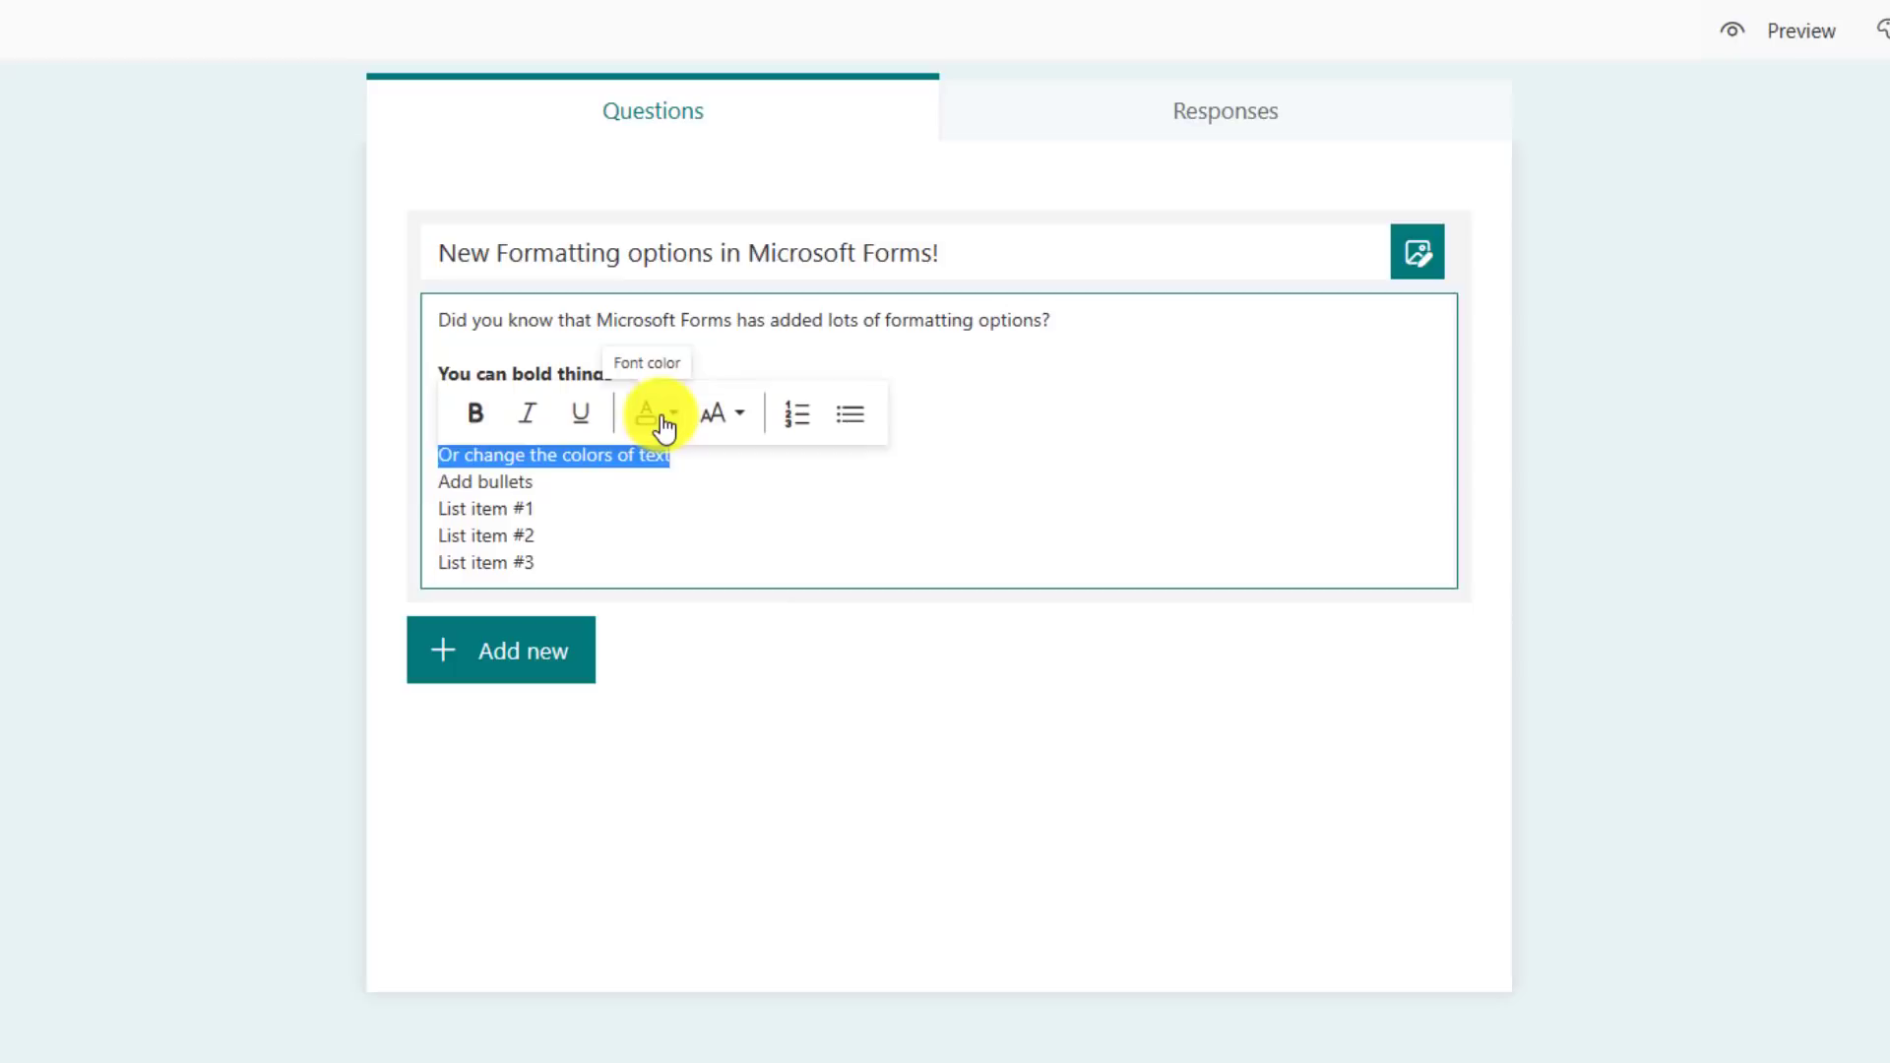
click(663, 426)
click(677, 558)
- Turn the three list items at the end of the description into a numbered list
click(559, 509)
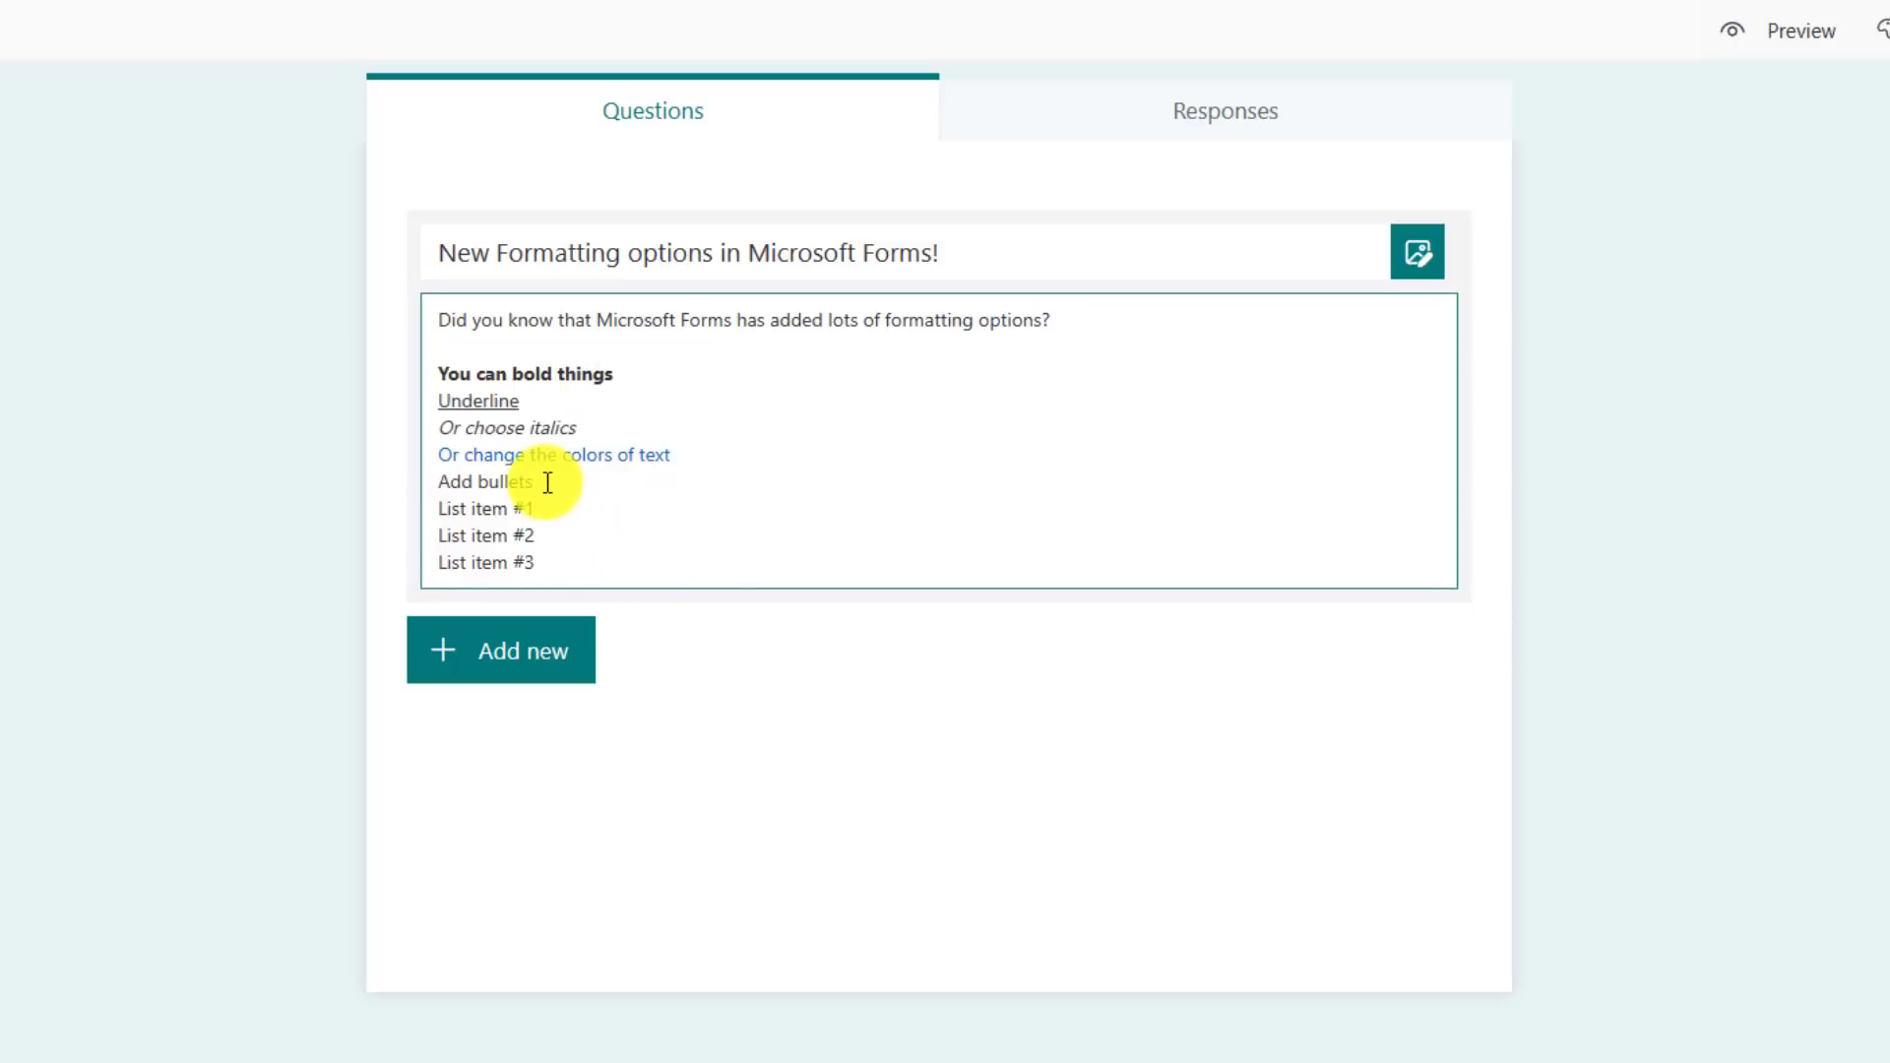
drag(550, 561, 439, 511)
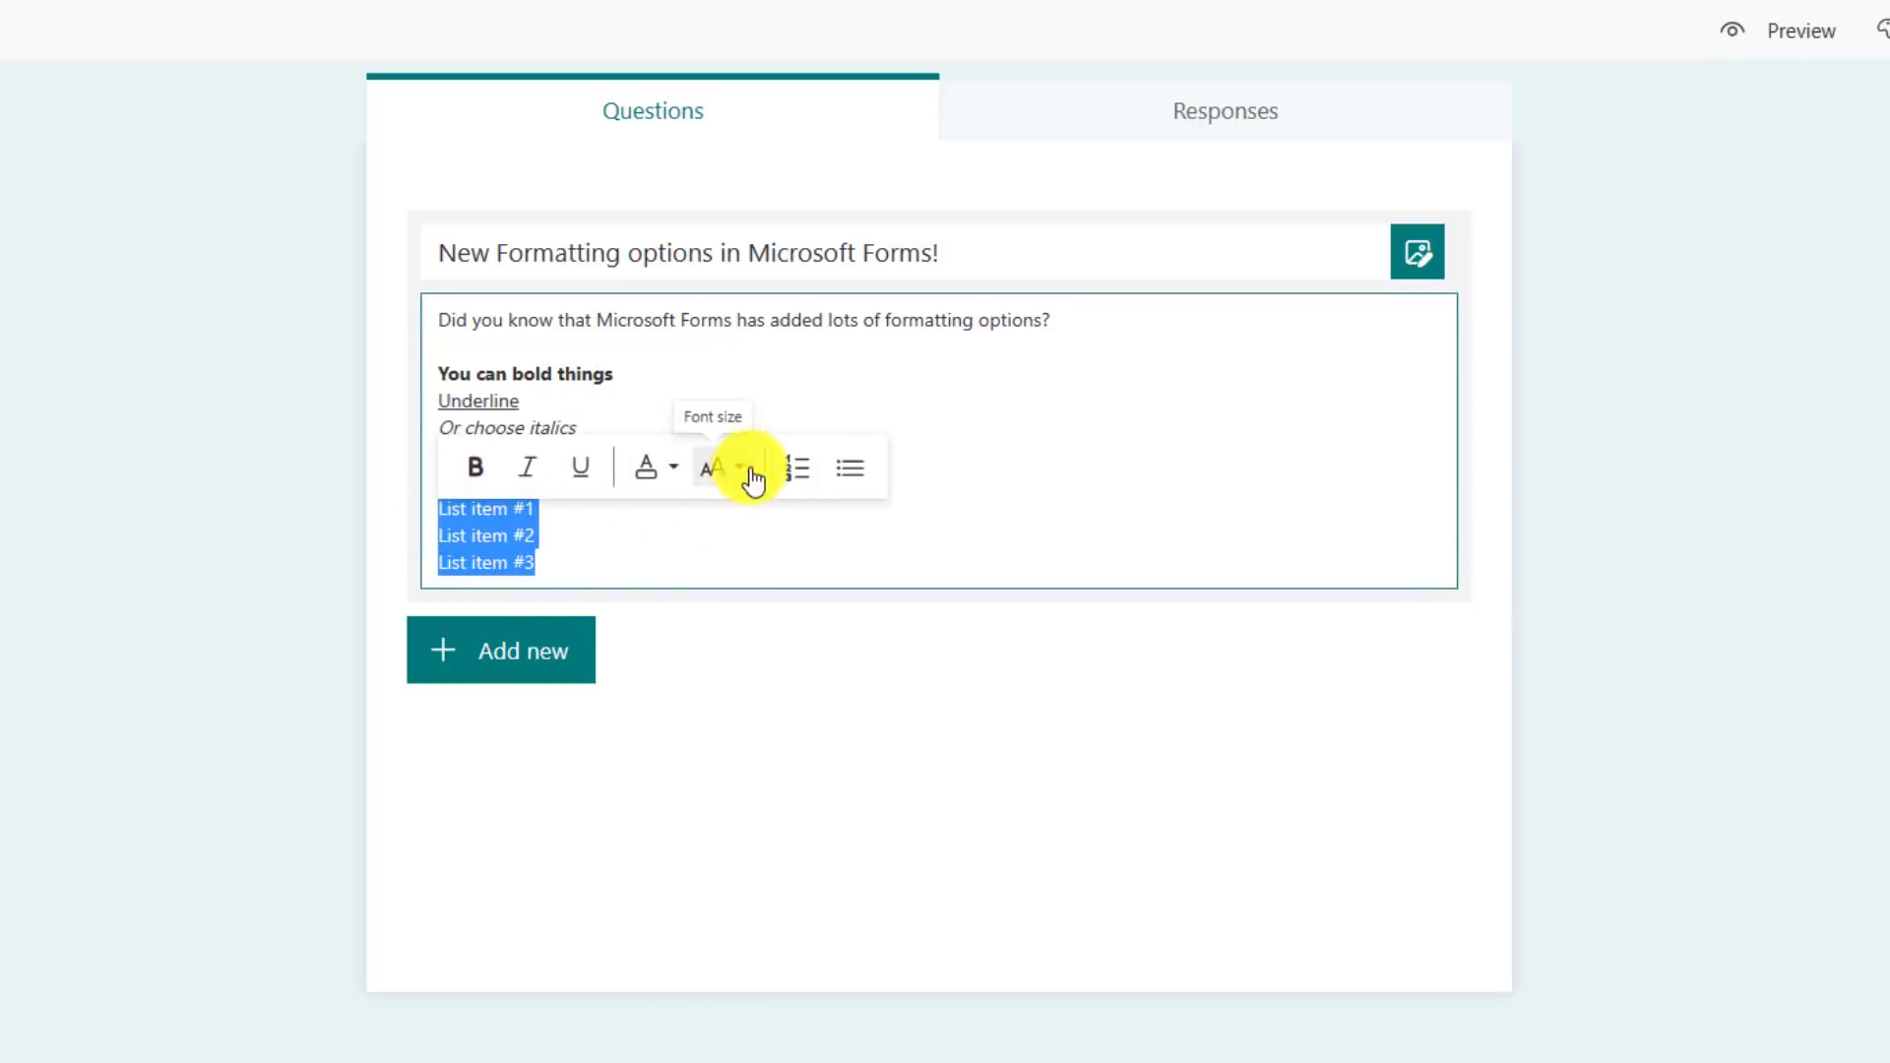
click(862, 481)
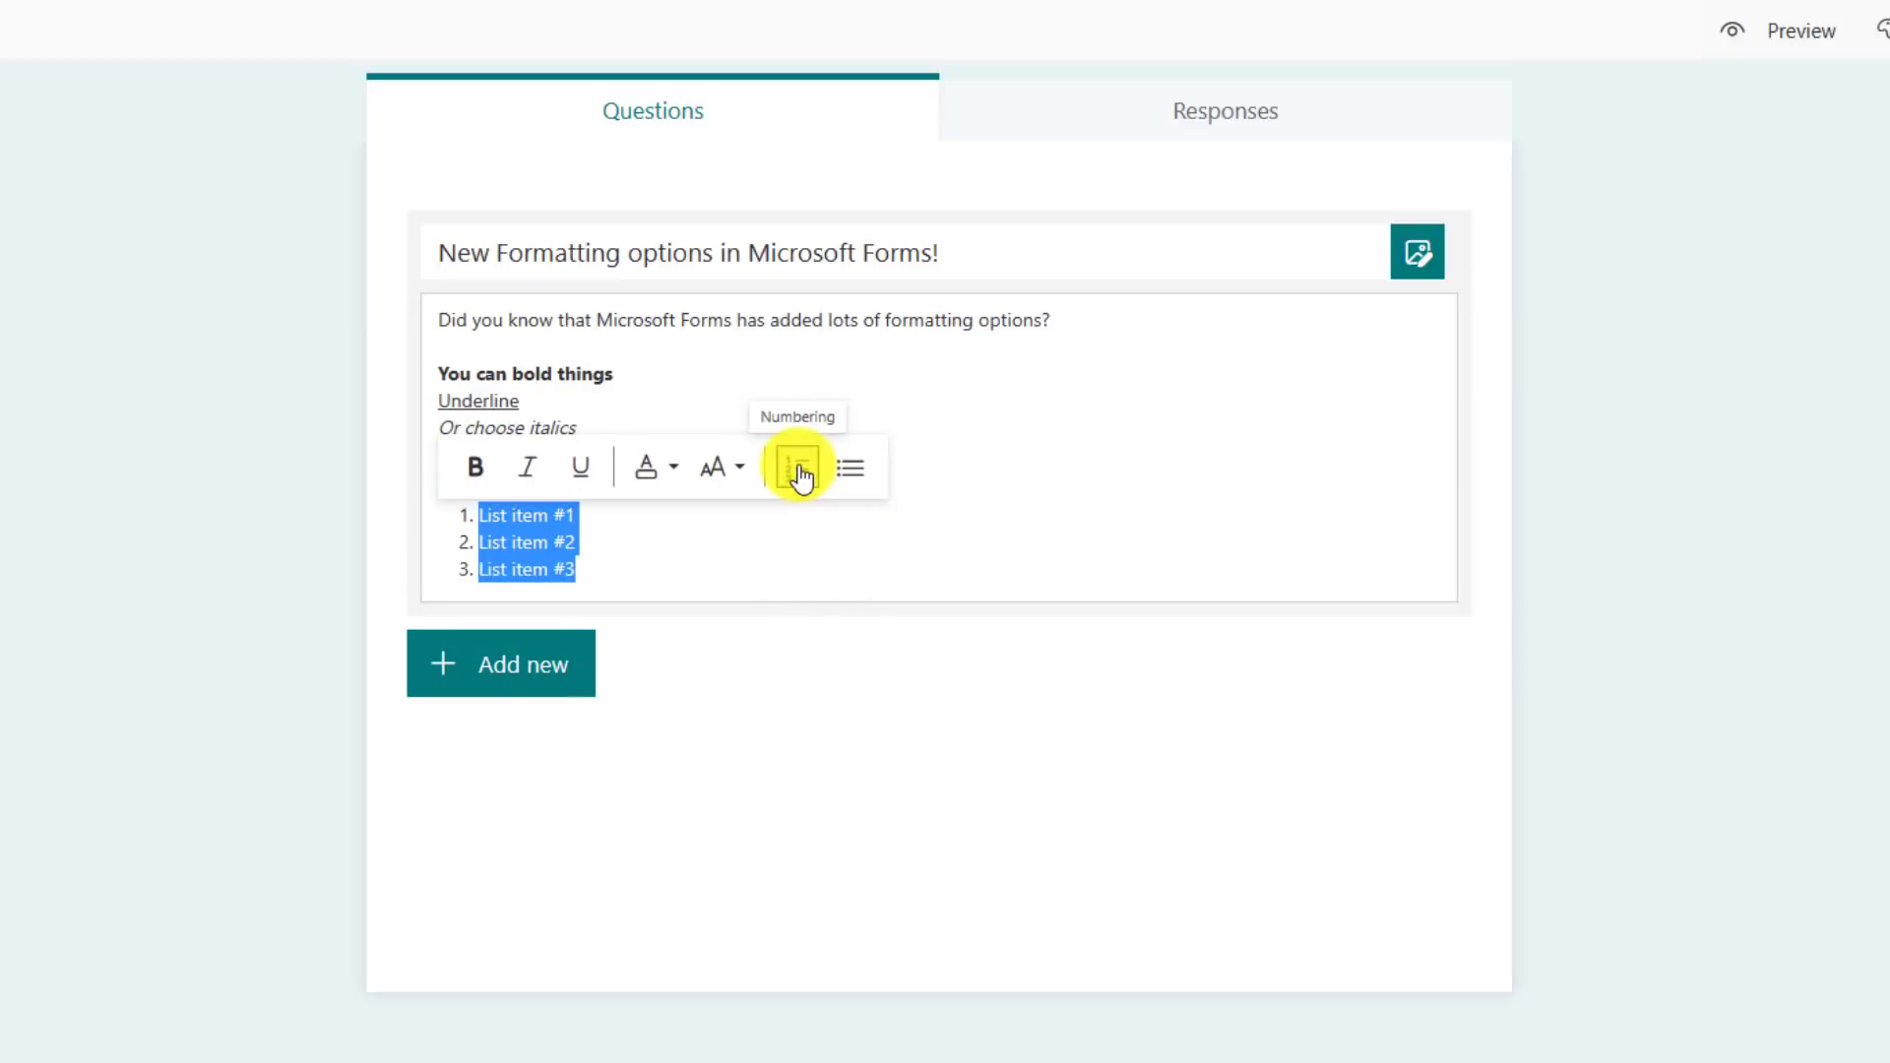
click(642, 544)
- Set the form title's font size to Large, after trying Small and Medium
click(968, 253)
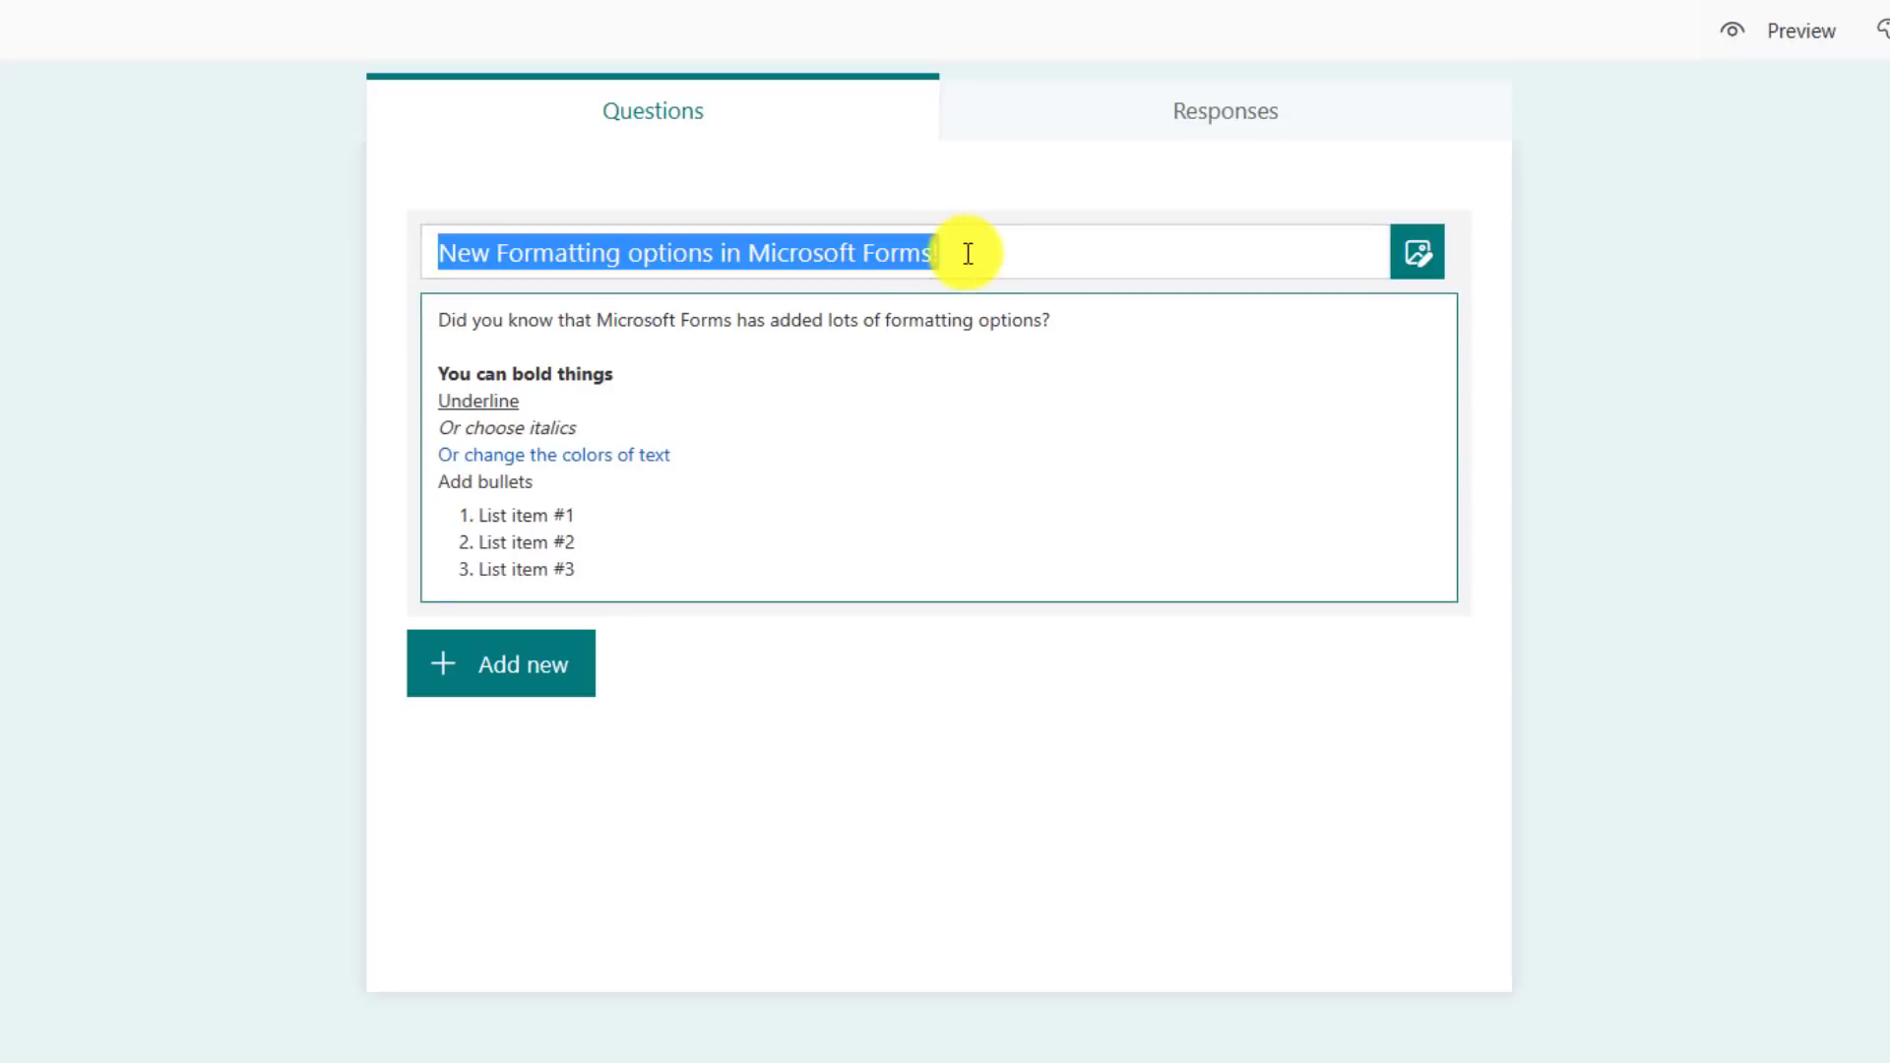
drag(948, 258, 422, 262)
click(742, 214)
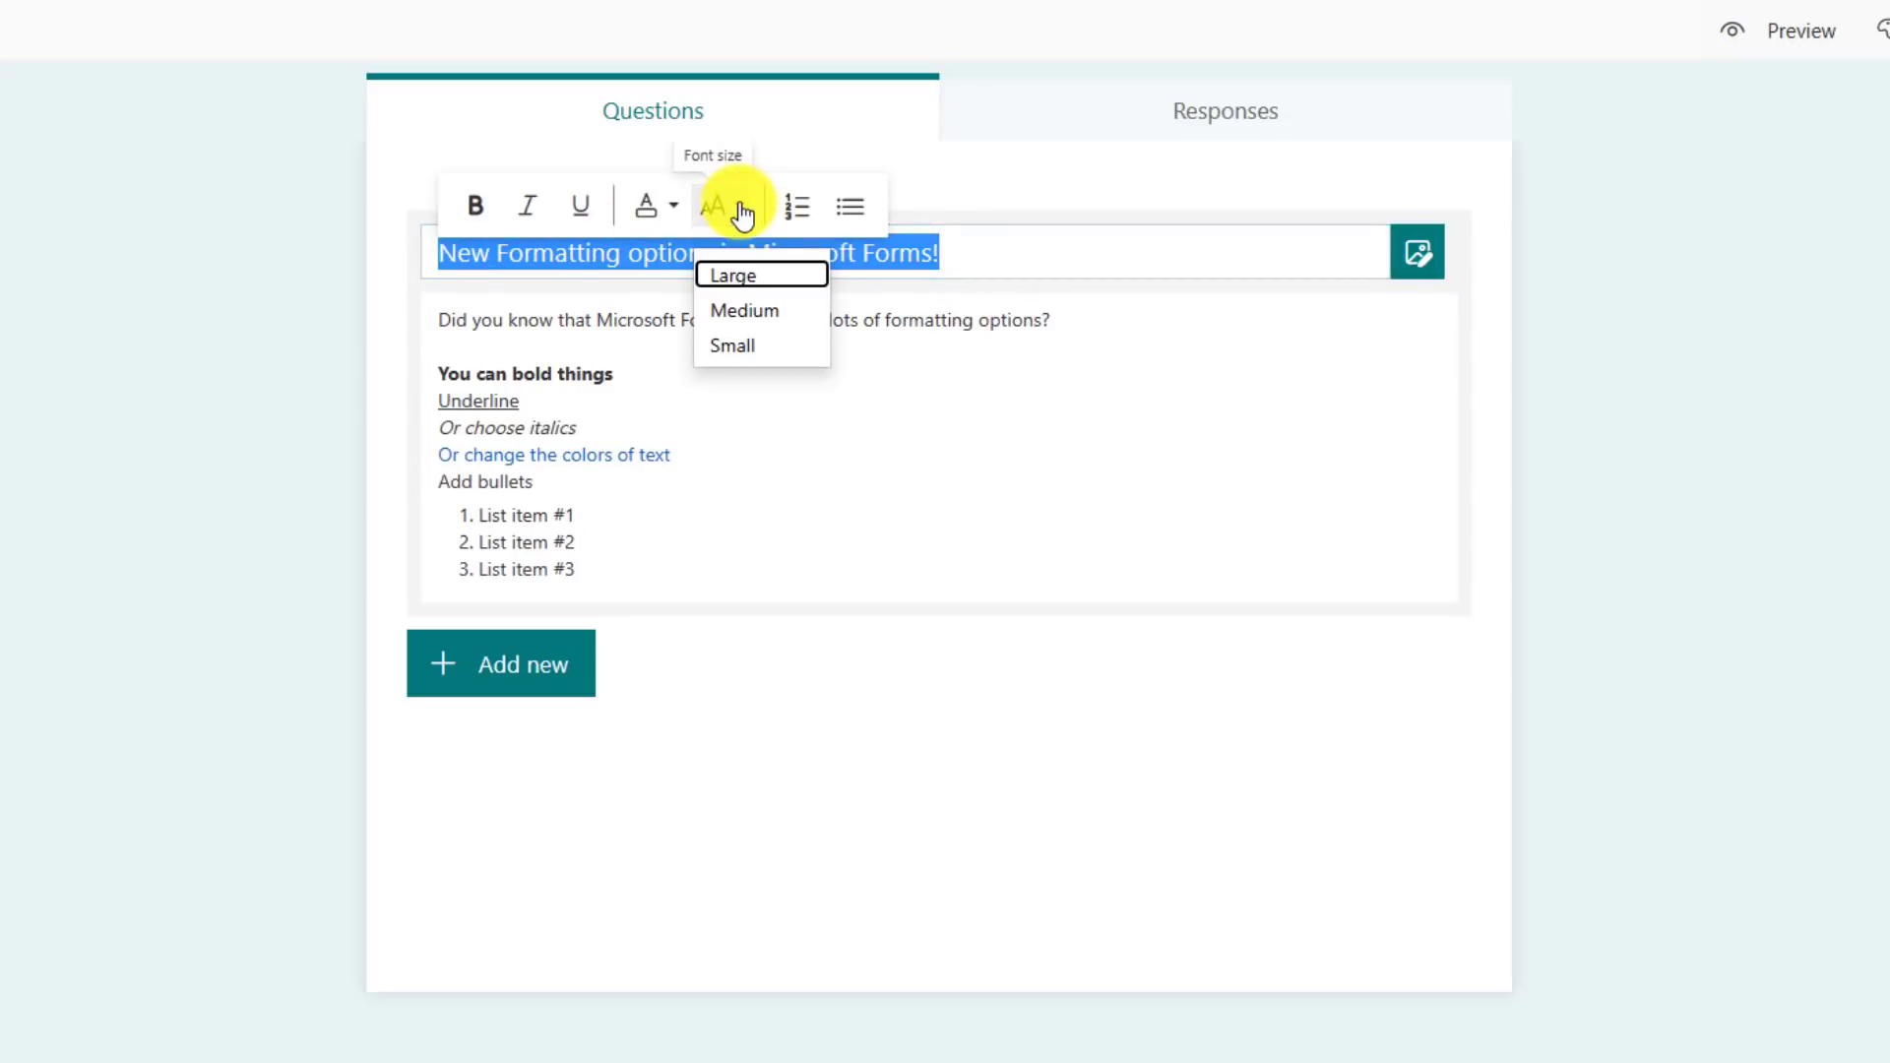
click(753, 346)
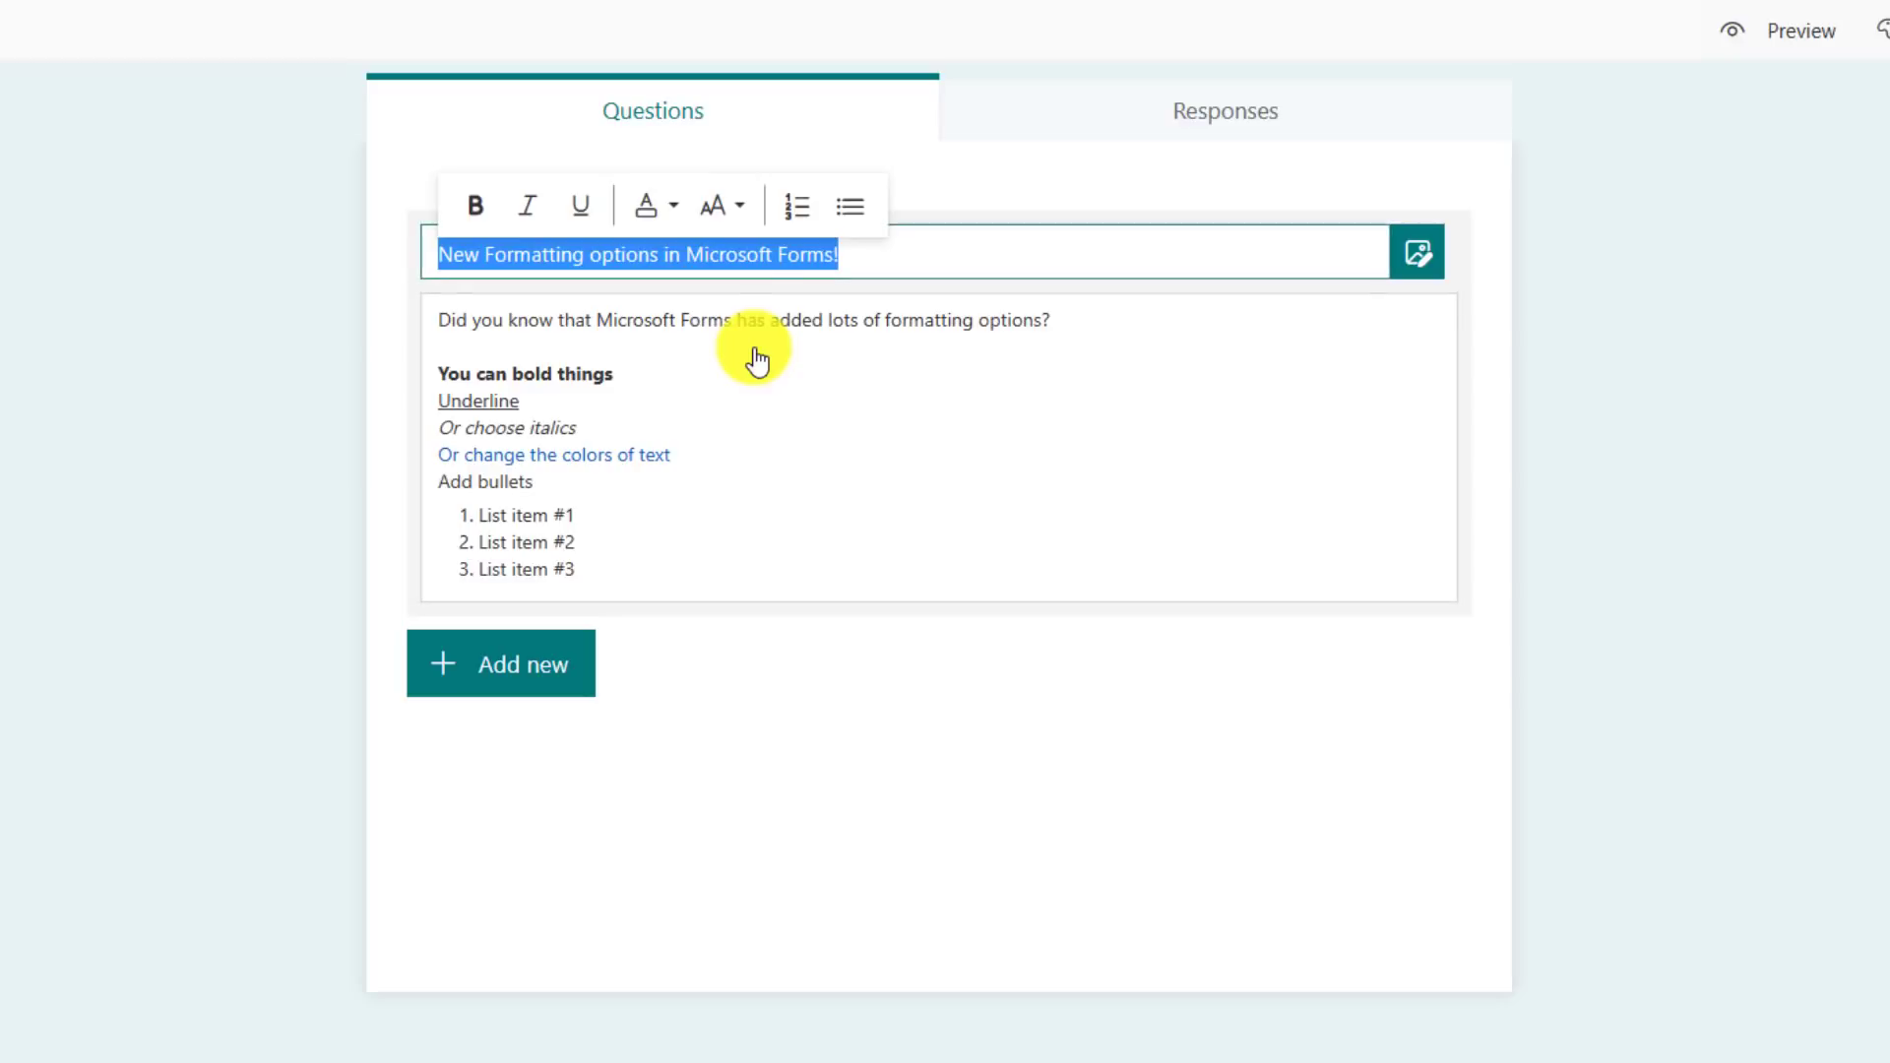
click(733, 208)
click(746, 311)
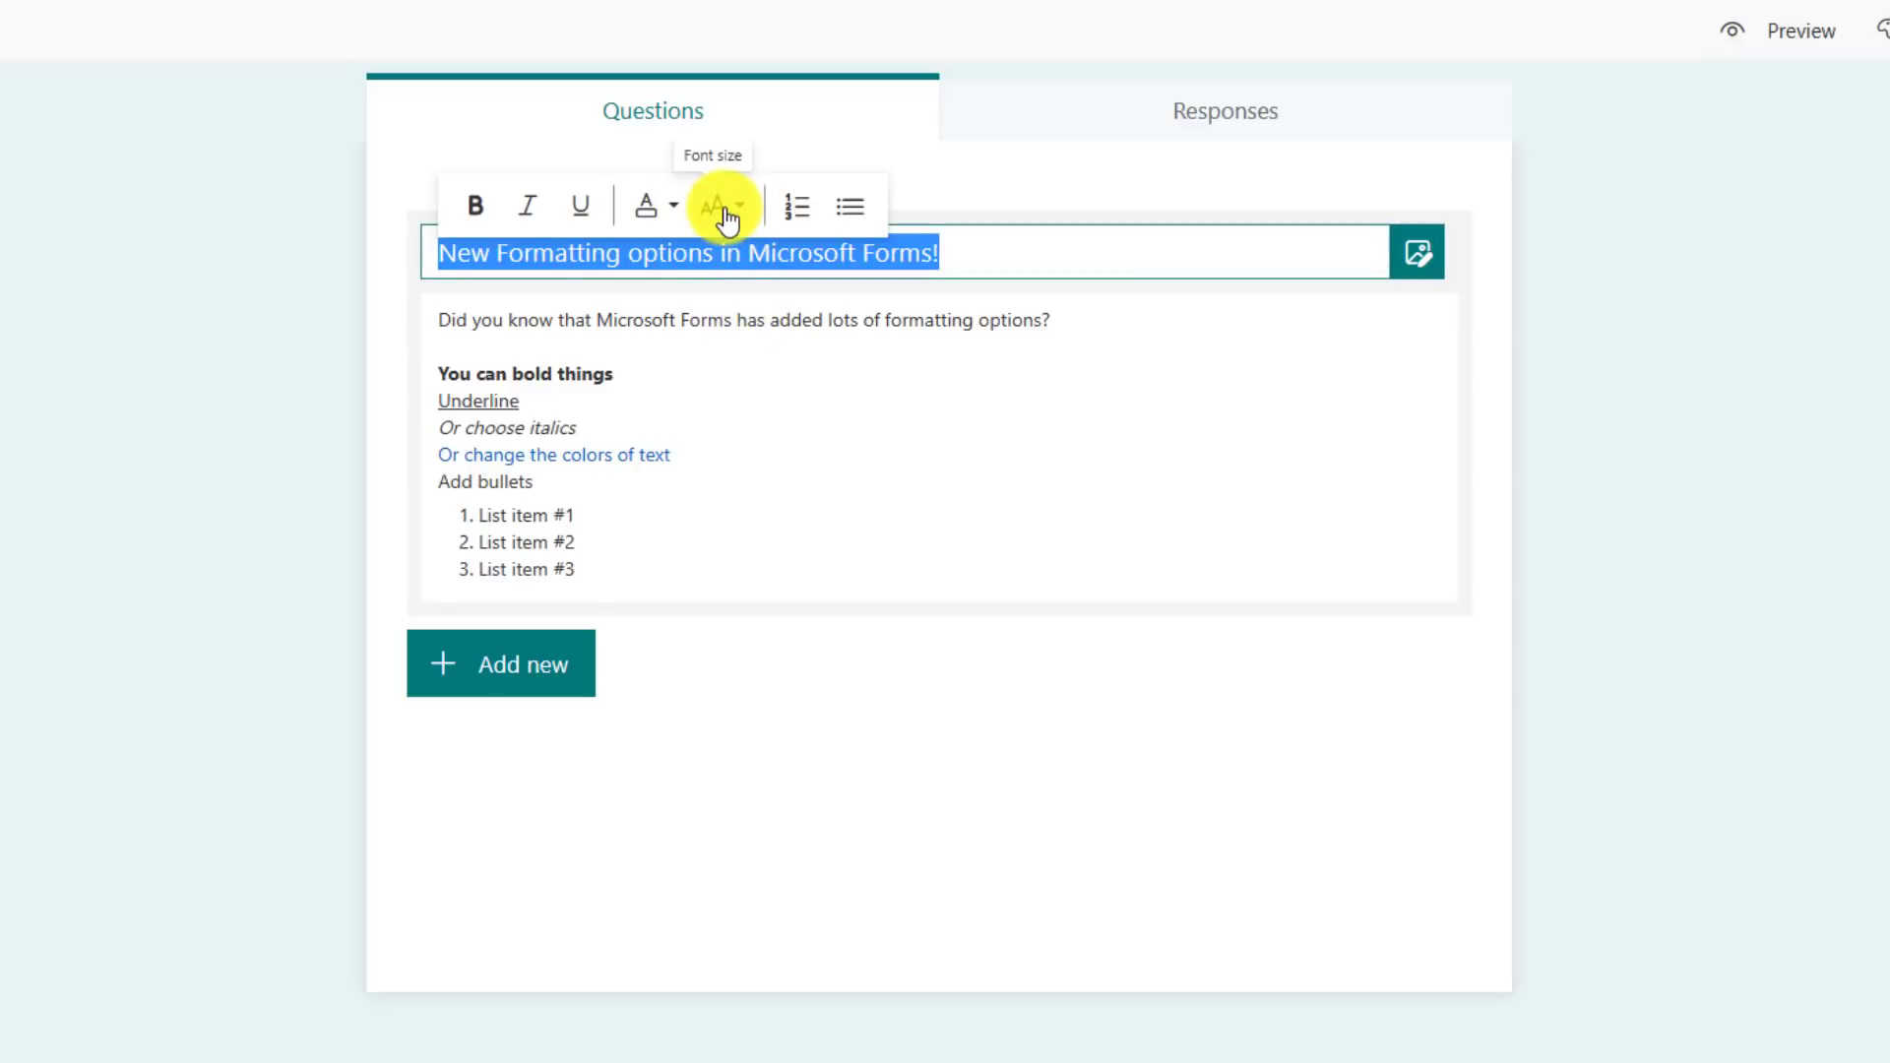
click(728, 210)
click(775, 276)
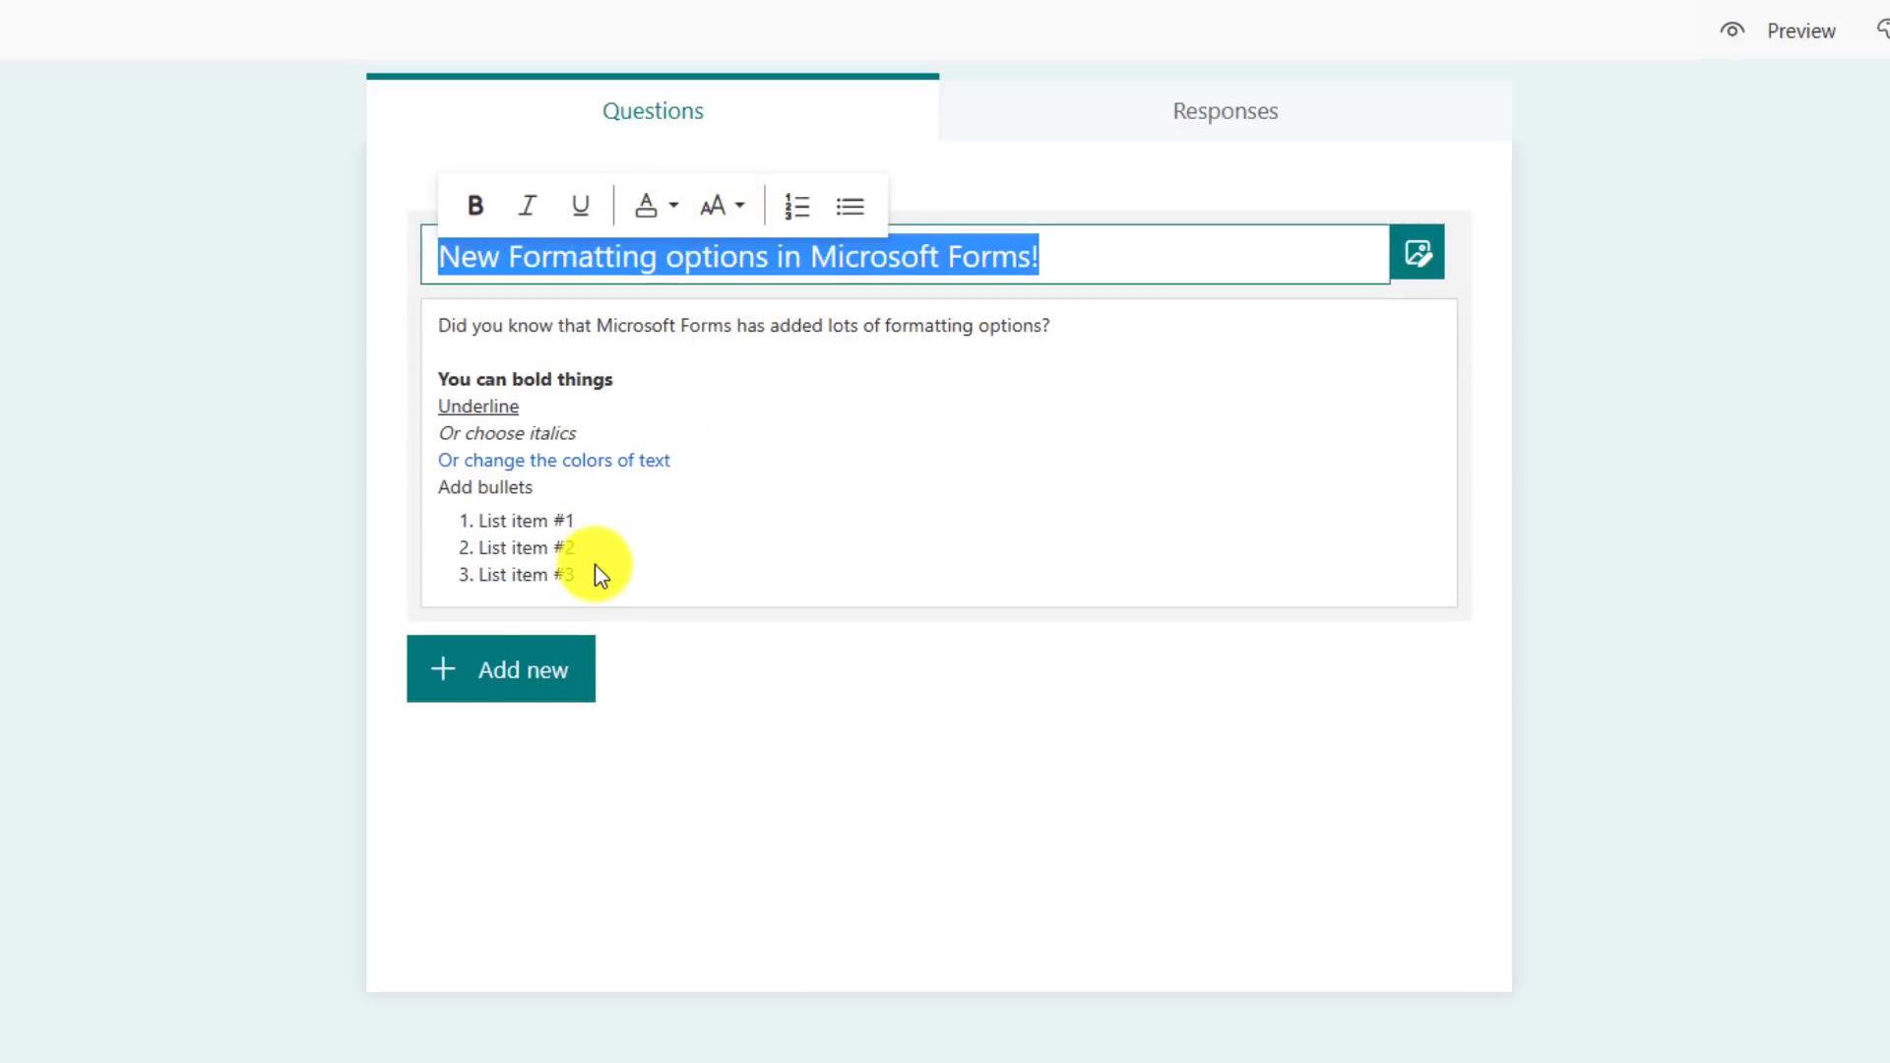
click(594, 564)
key(ctrl+a)
click(809, 523)
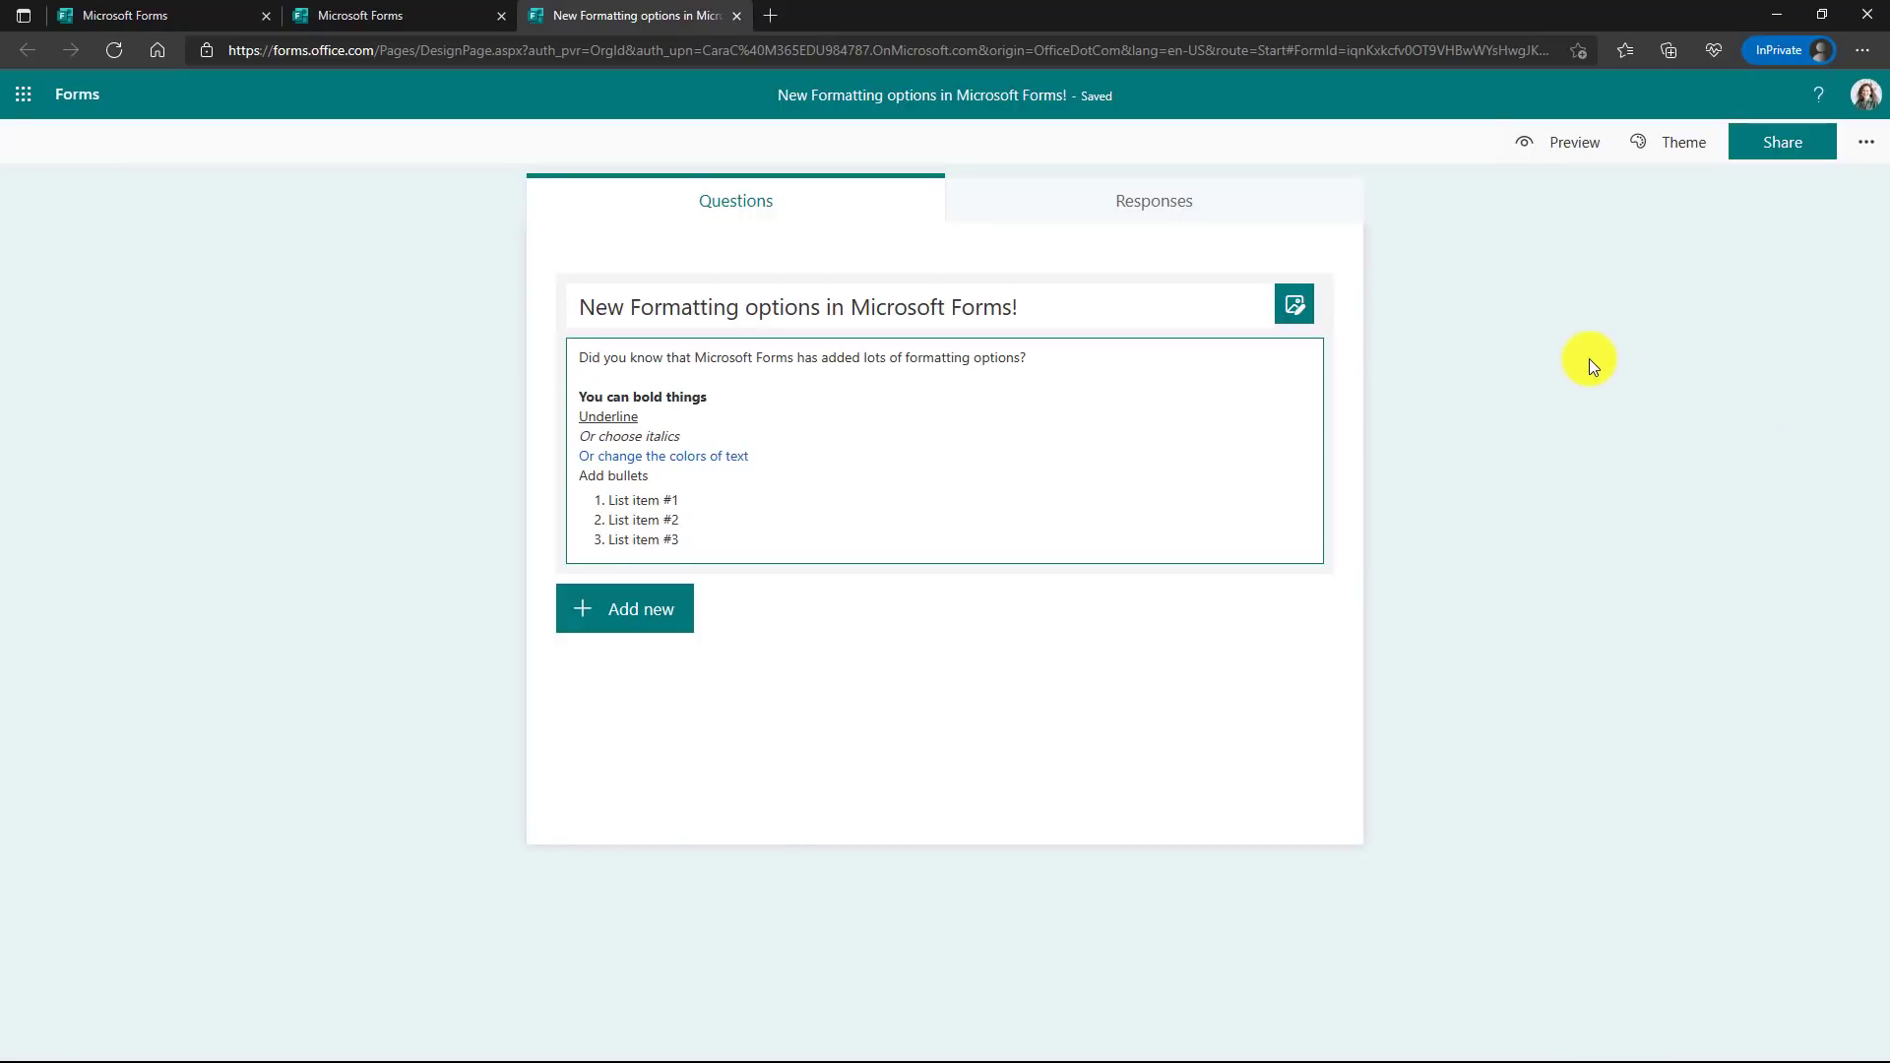
- Enable Shorten URL in the form's Share options and copy the short response link
click(1020, 51)
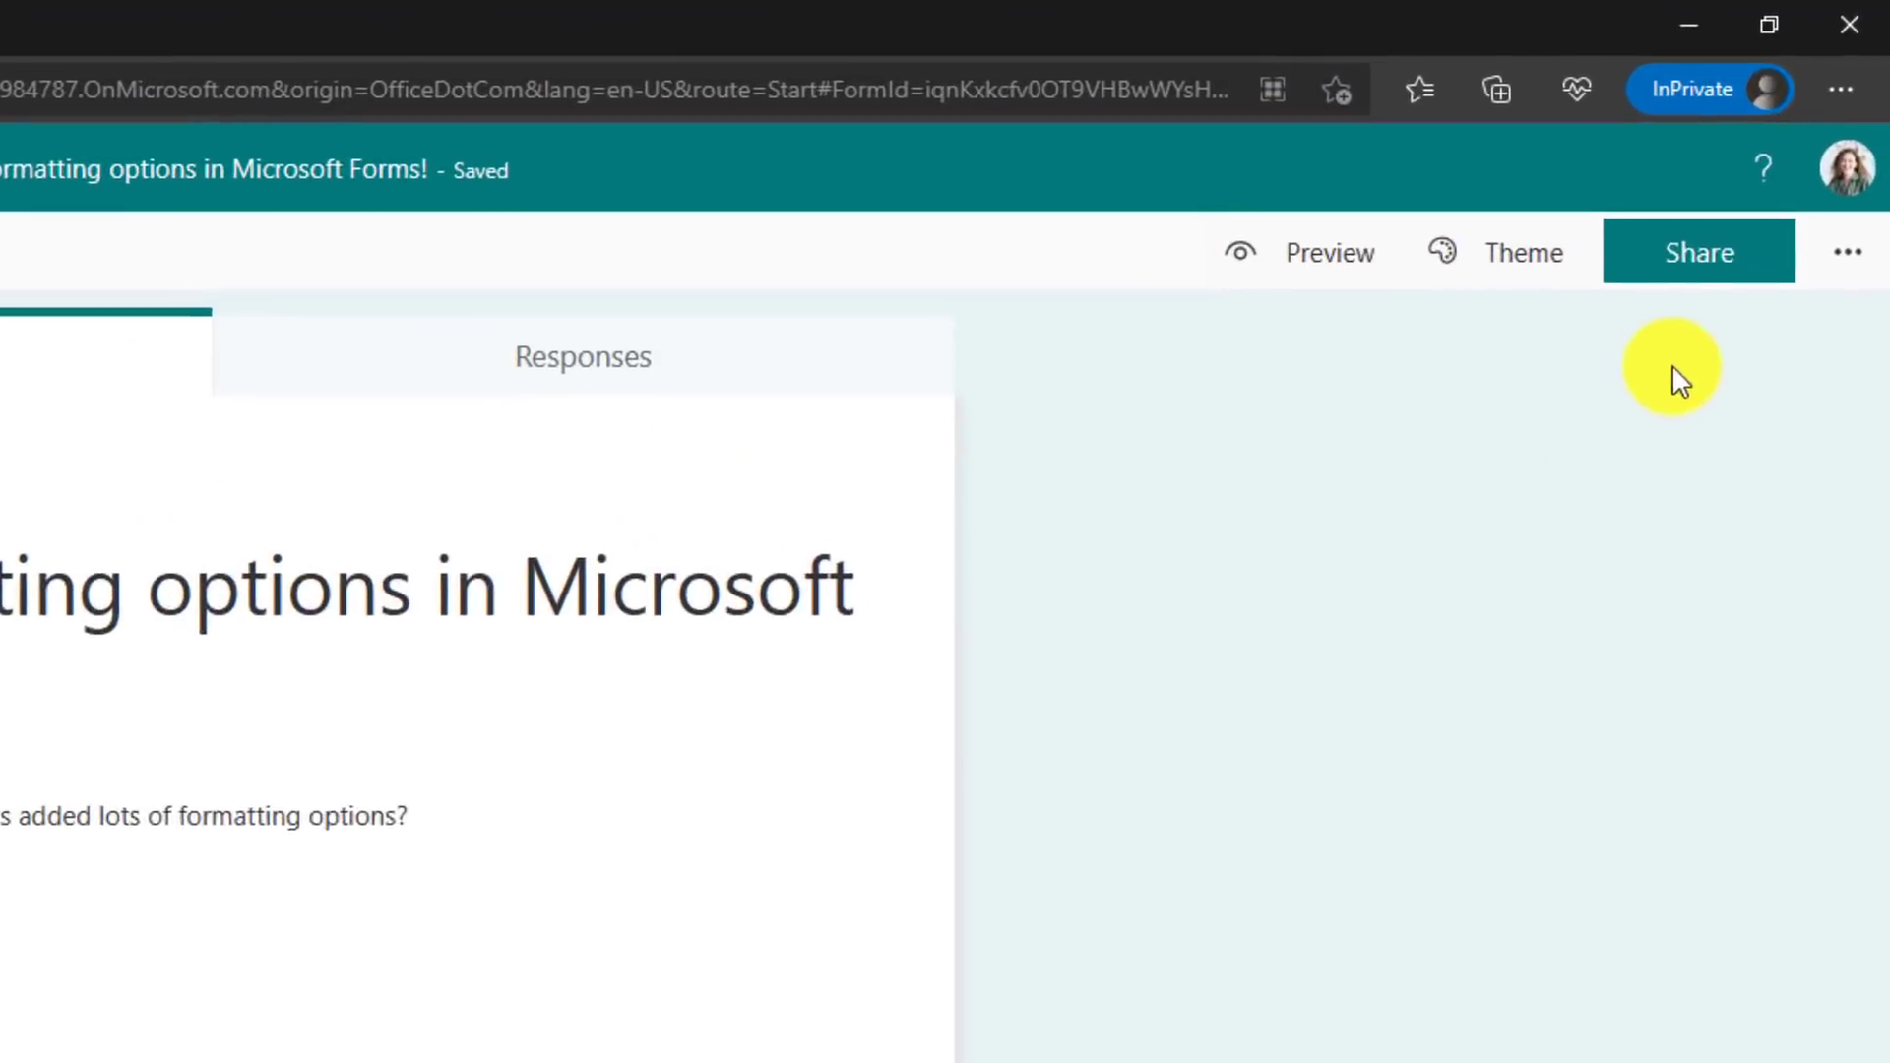
click(1772, 169)
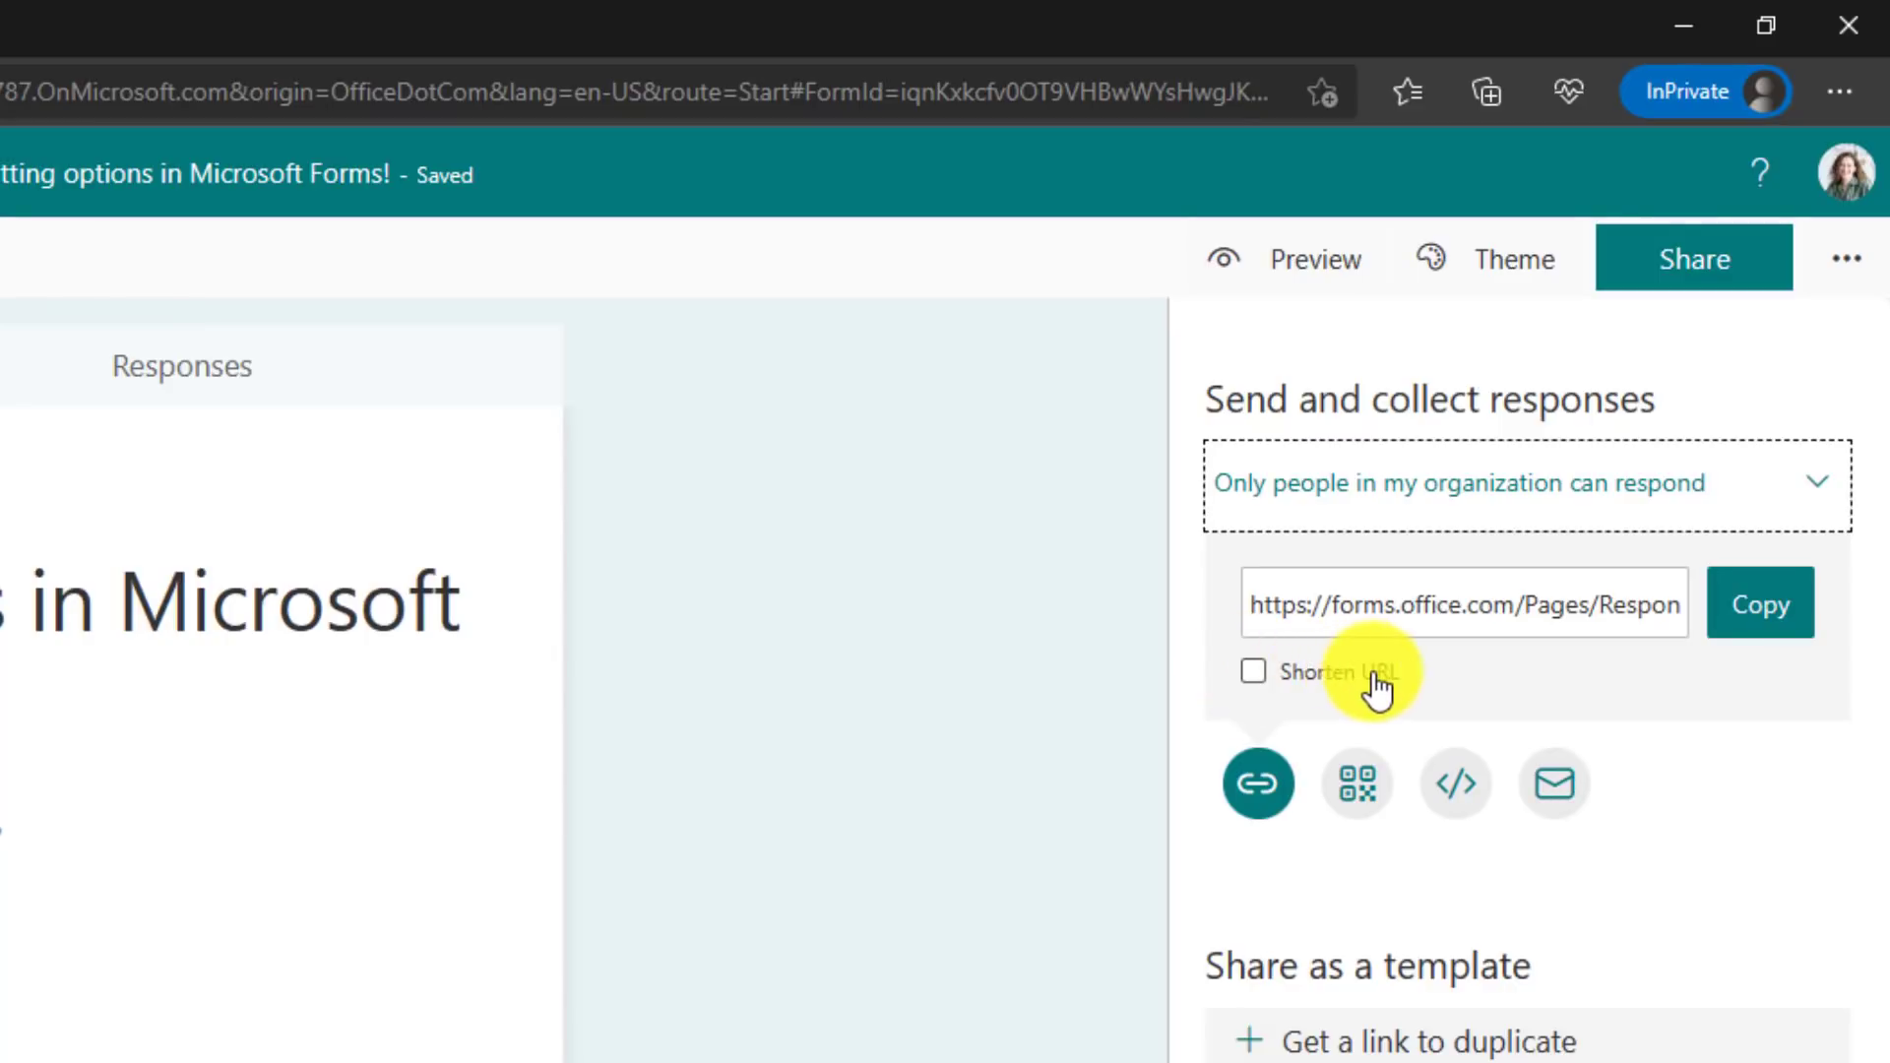
click(1254, 669)
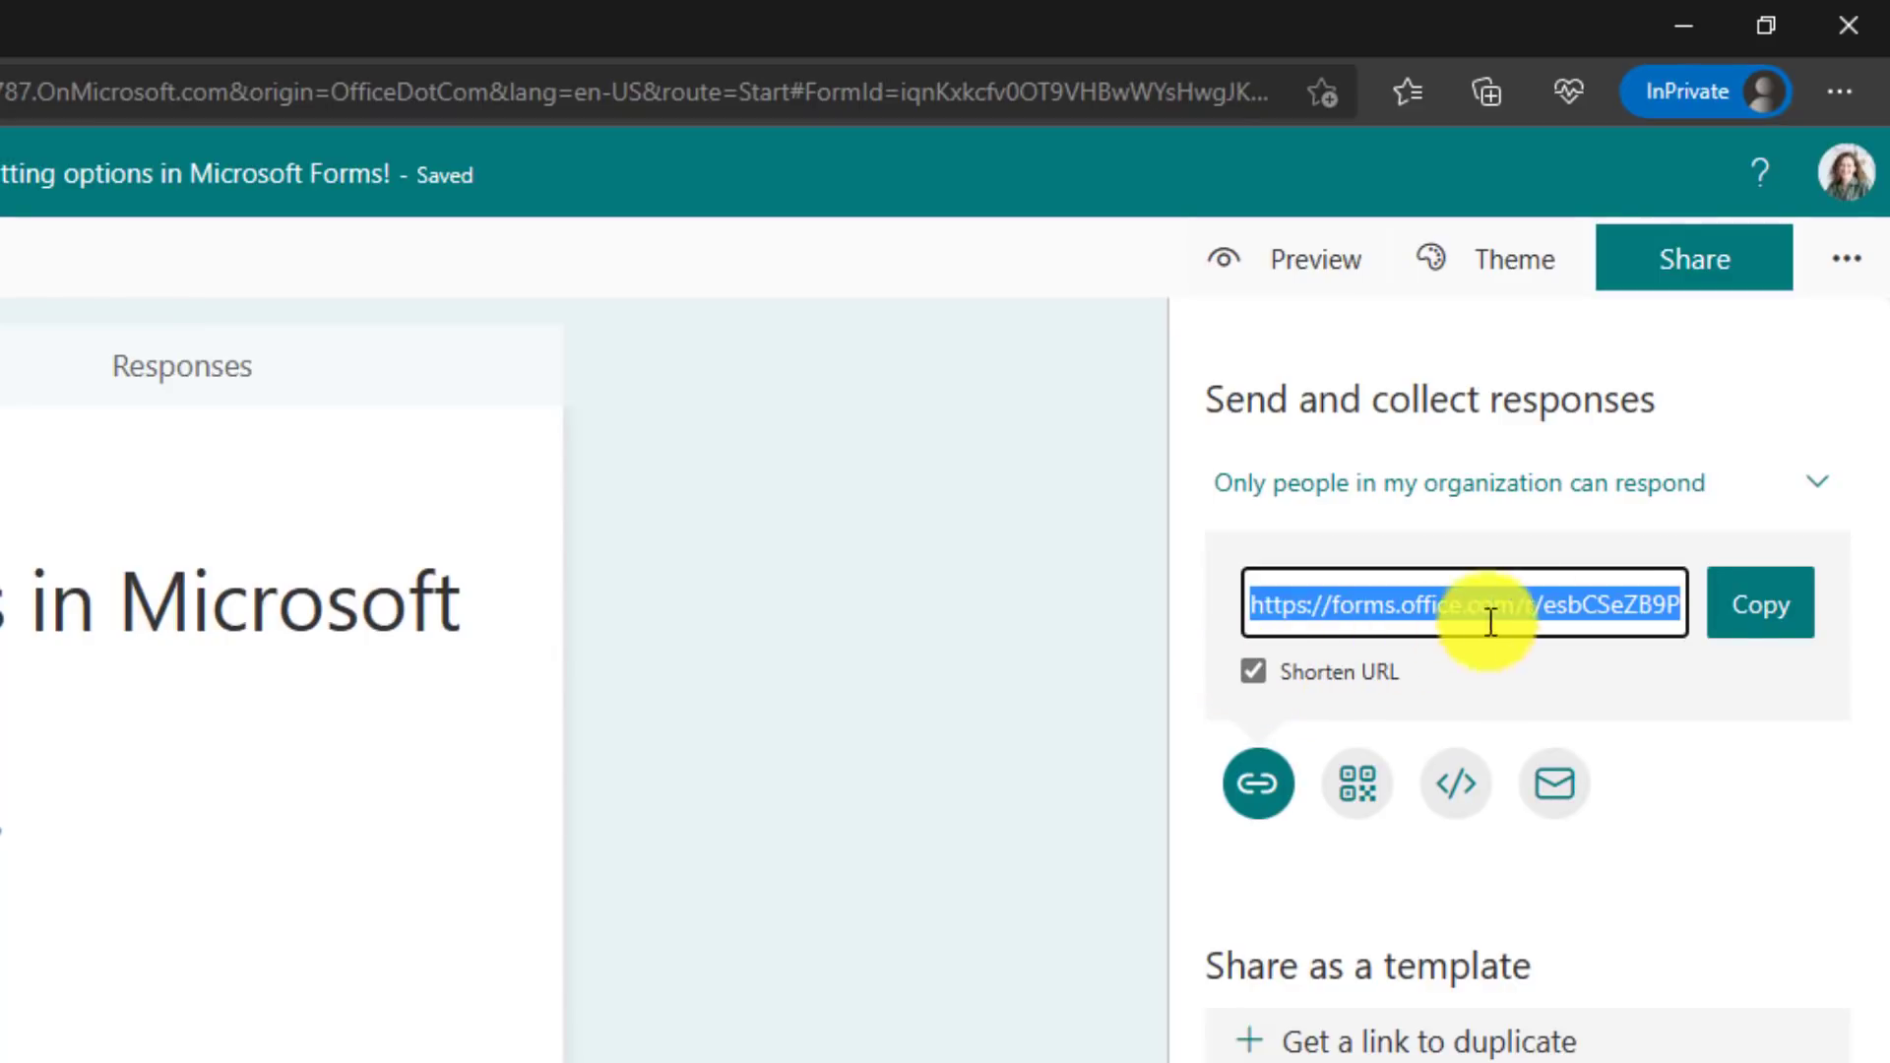
click(1758, 615)
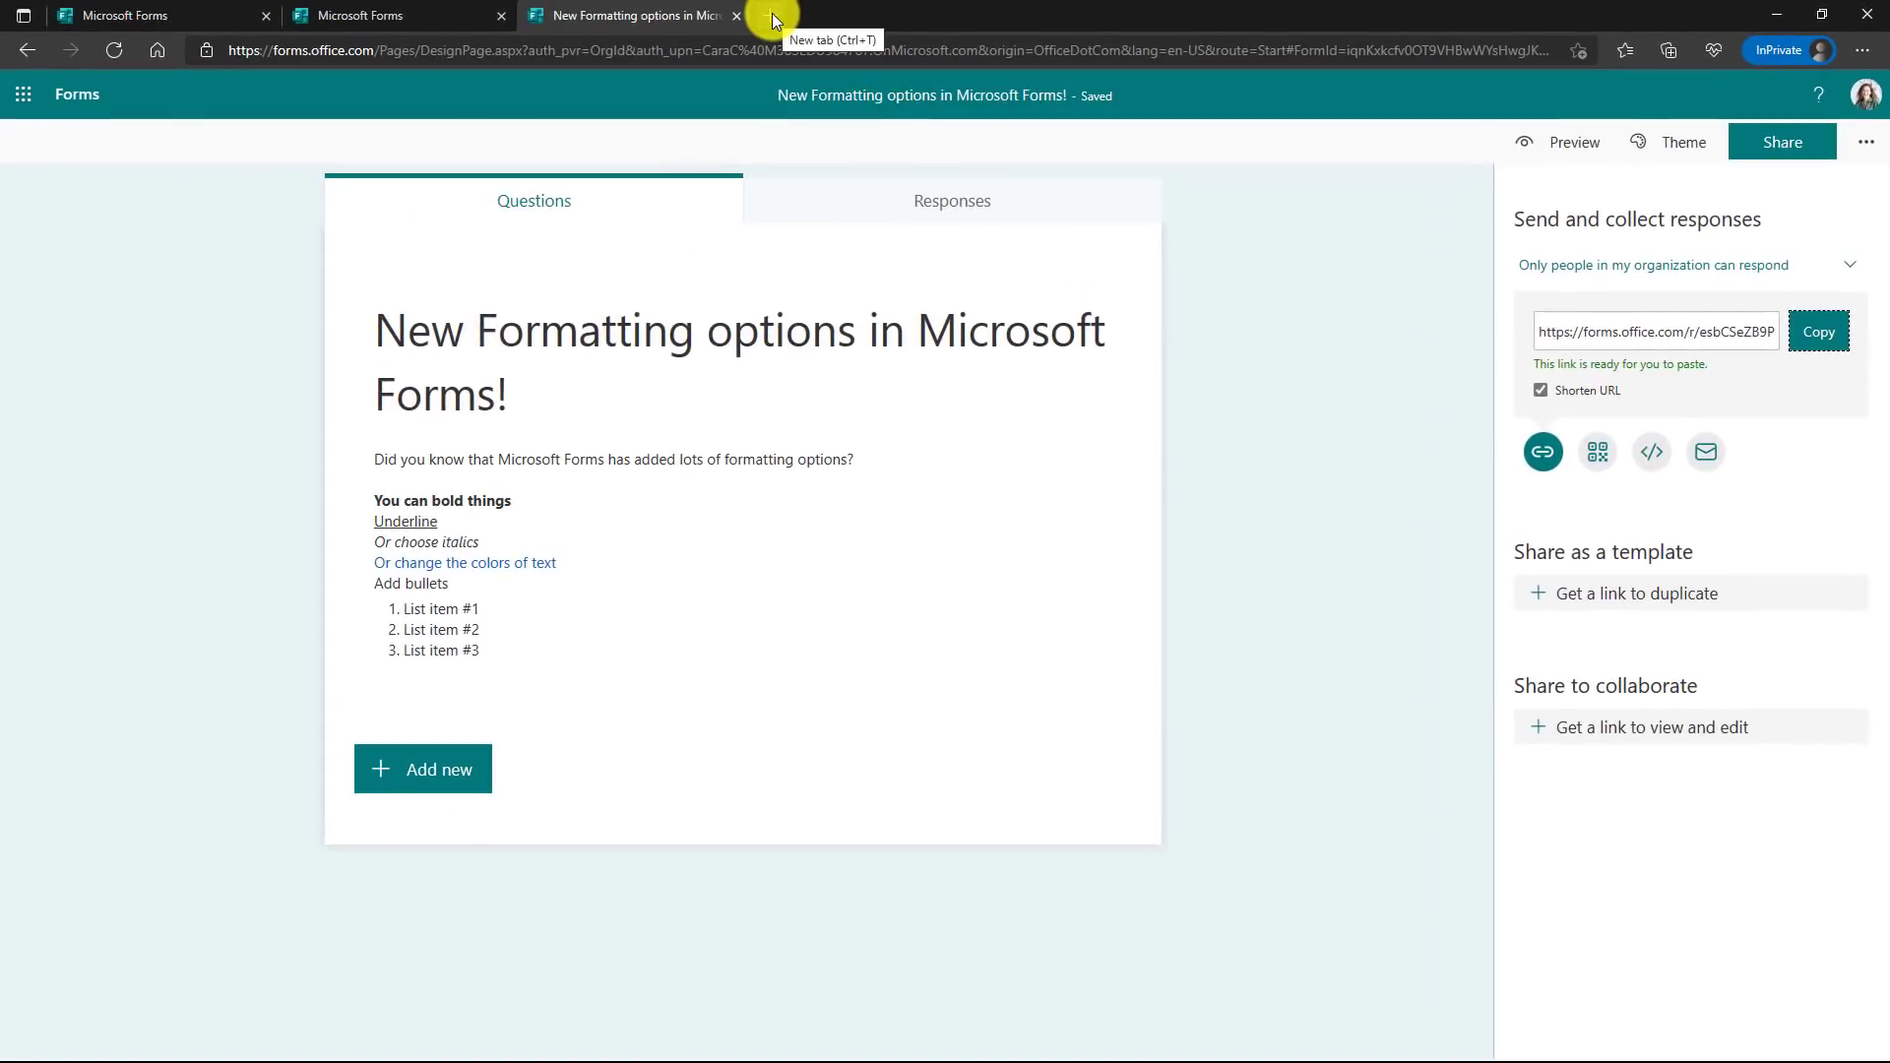
- Paste the copied short link into a new private tab's address bar and load it
click(773, 17)
key(ctrl+v)
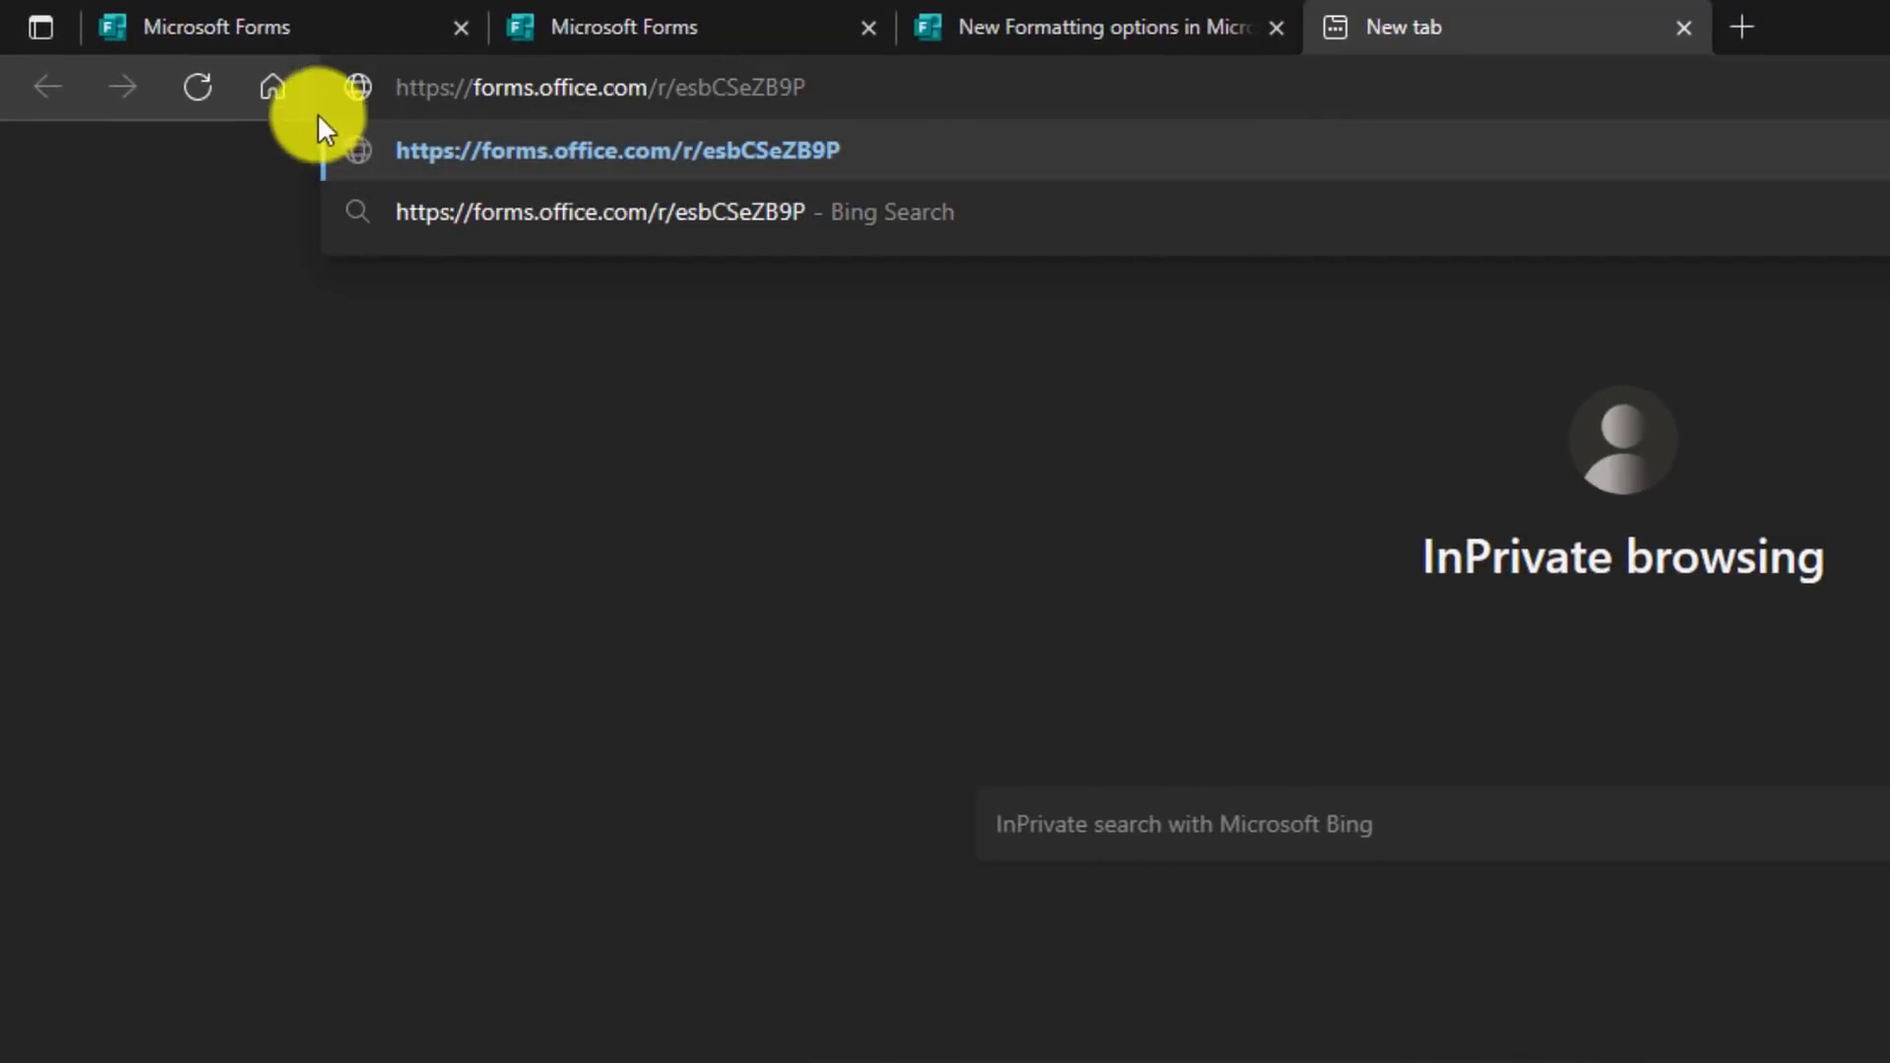
triple_click(450, 88)
click(935, 83)
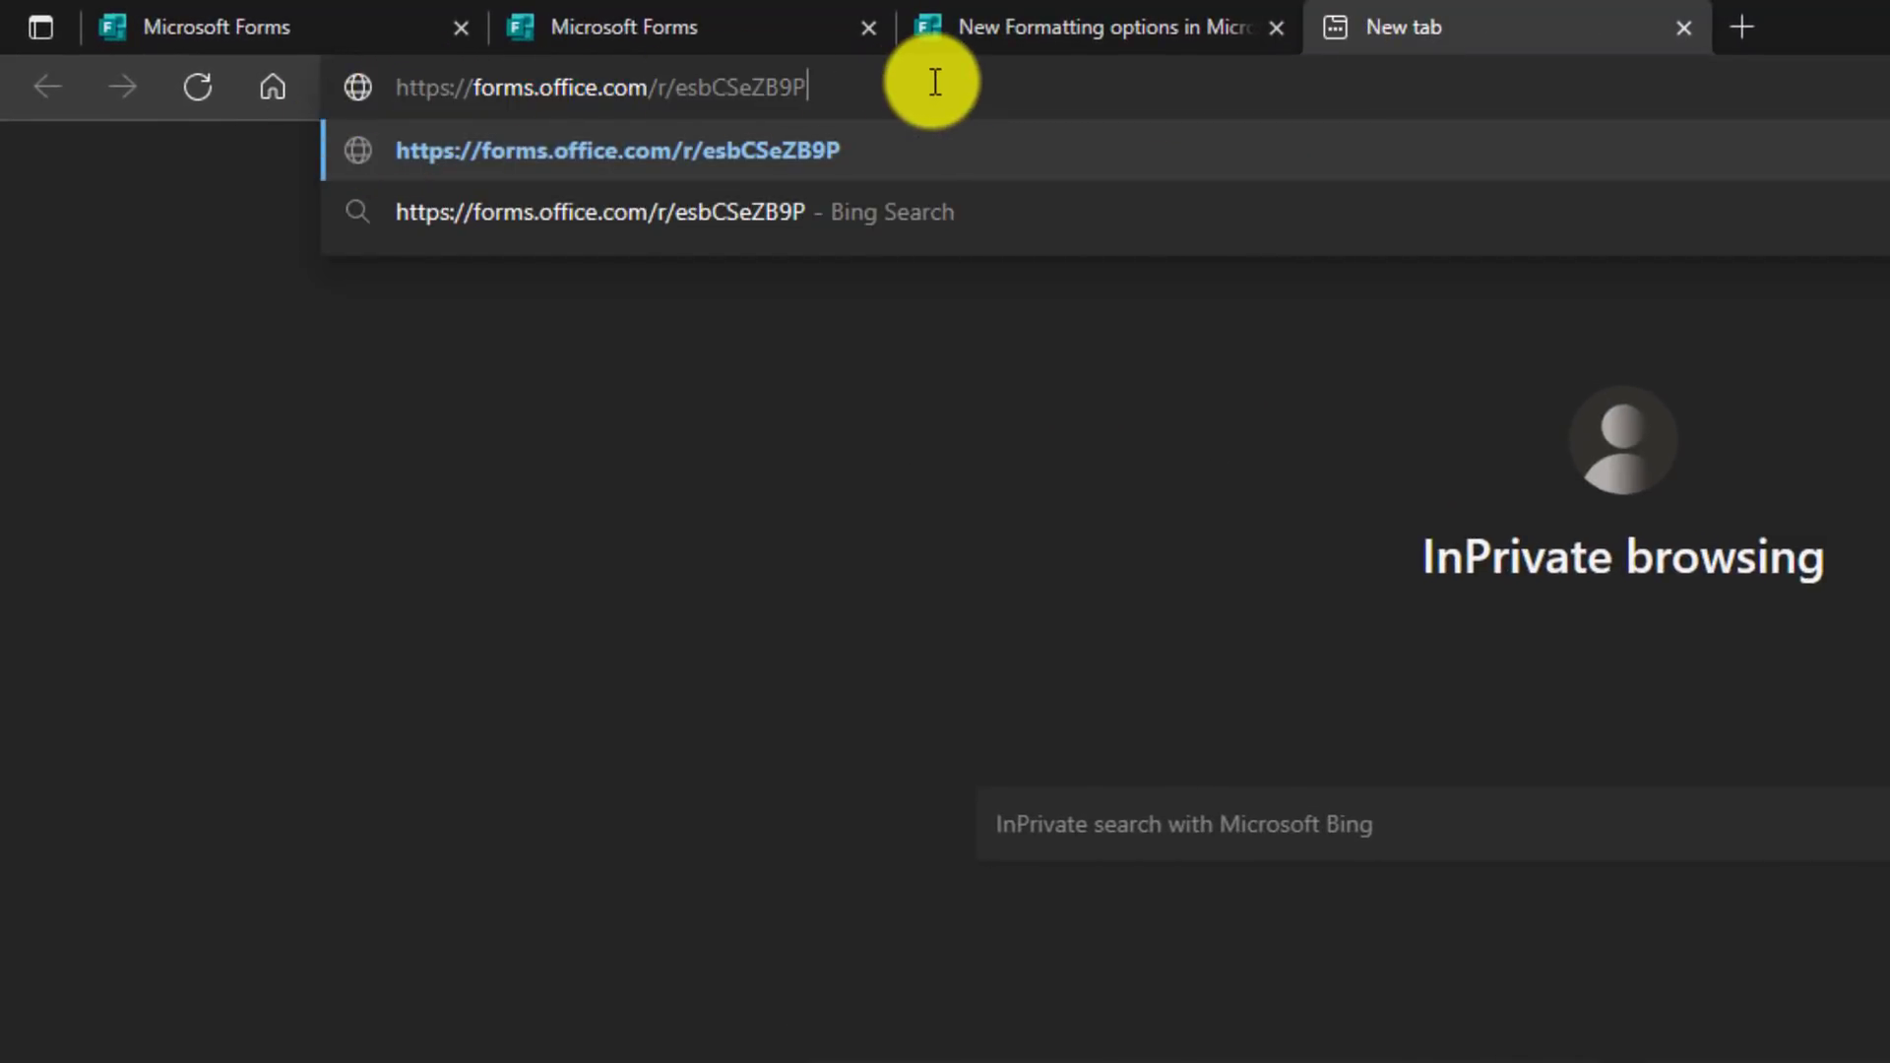
key(Return)
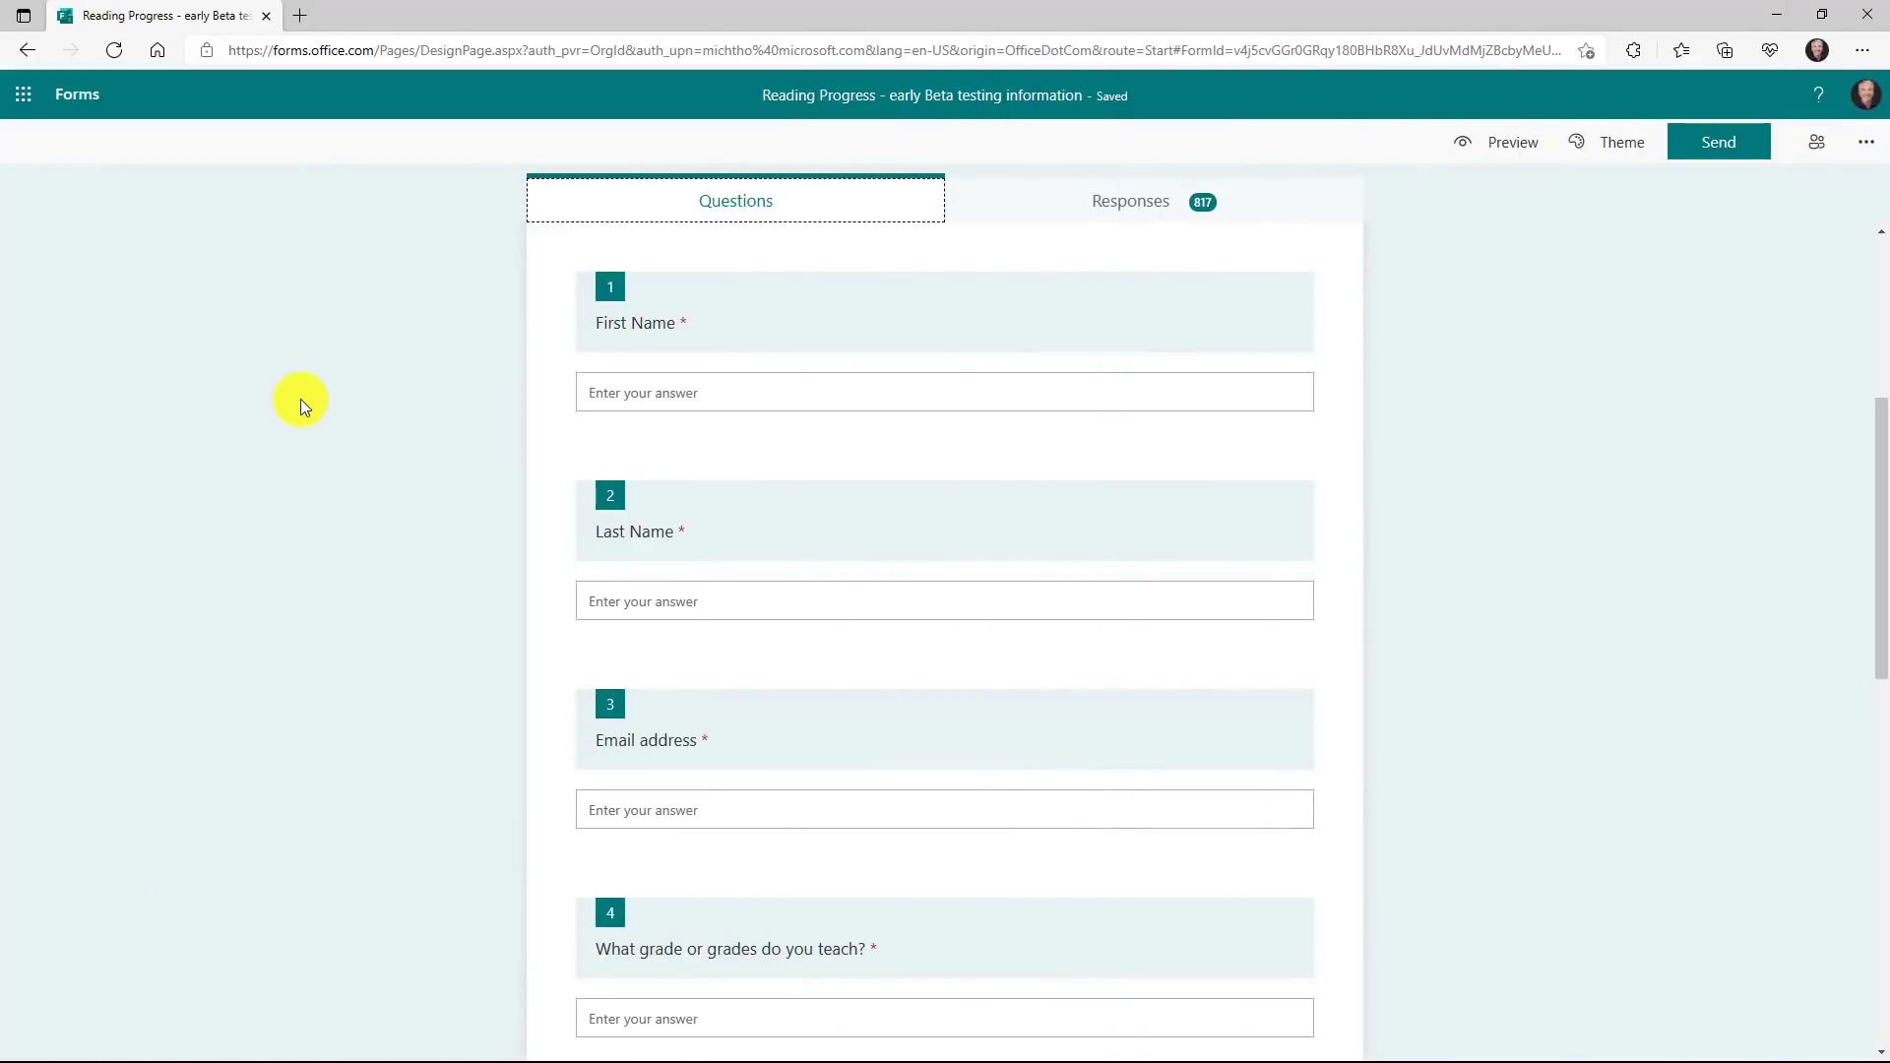
- Scroll through the Reading Progress form's questions and back up to First Name
scroll(687, 659, down, 3)
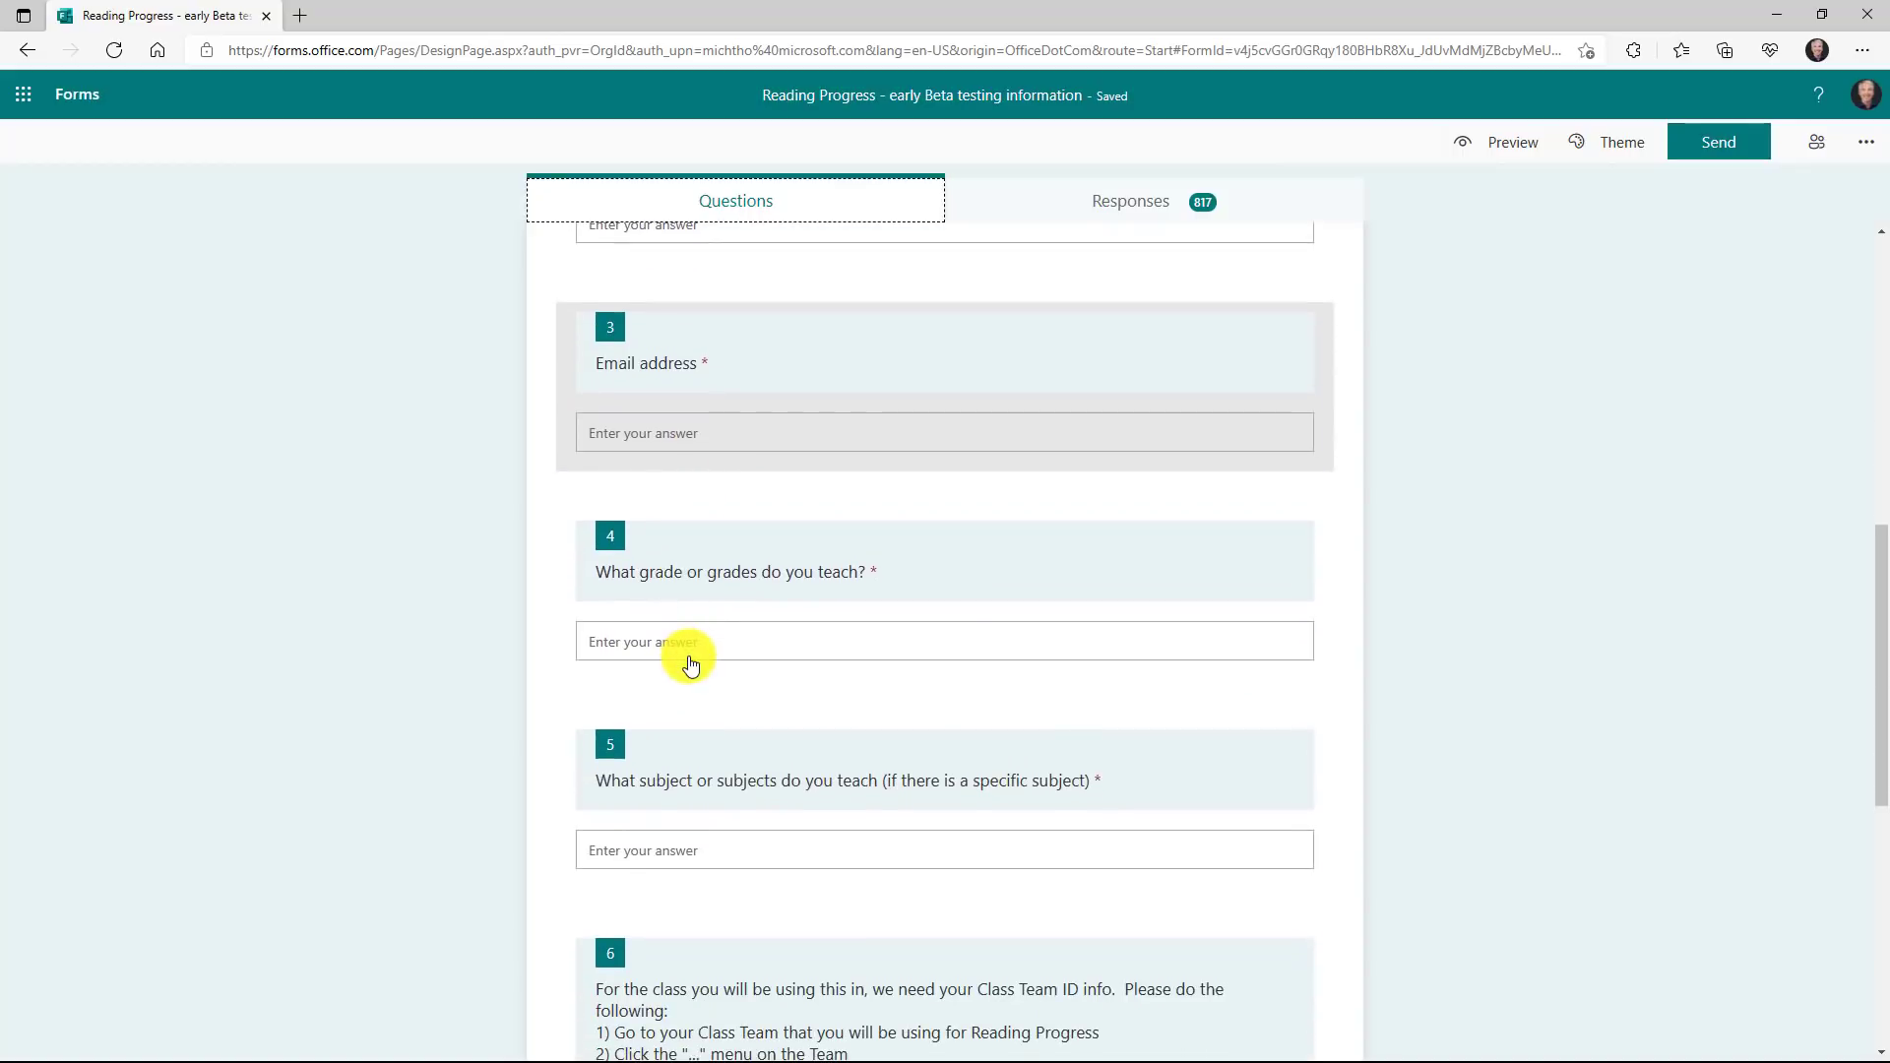
scroll(688, 655, up, 3)
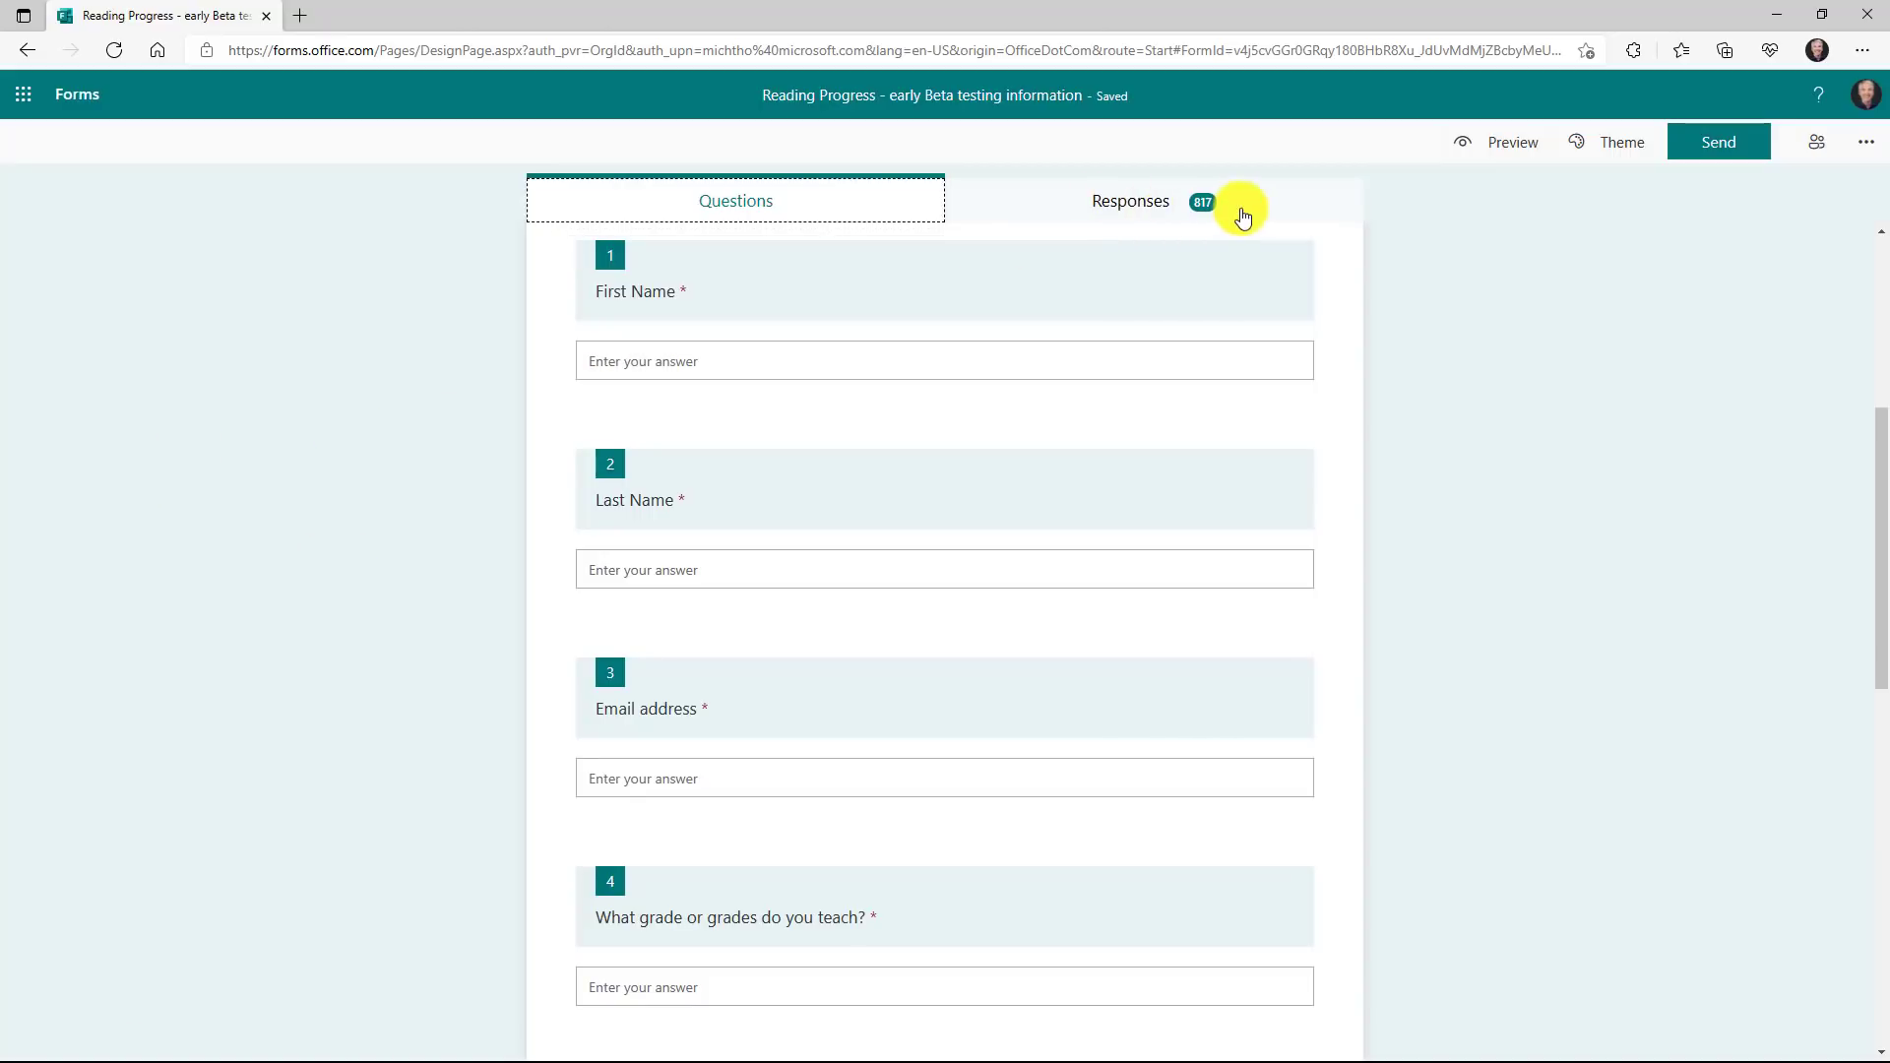
- On the Responses tab, open the More options menu on question 5's subjects word cloud
click(1258, 209)
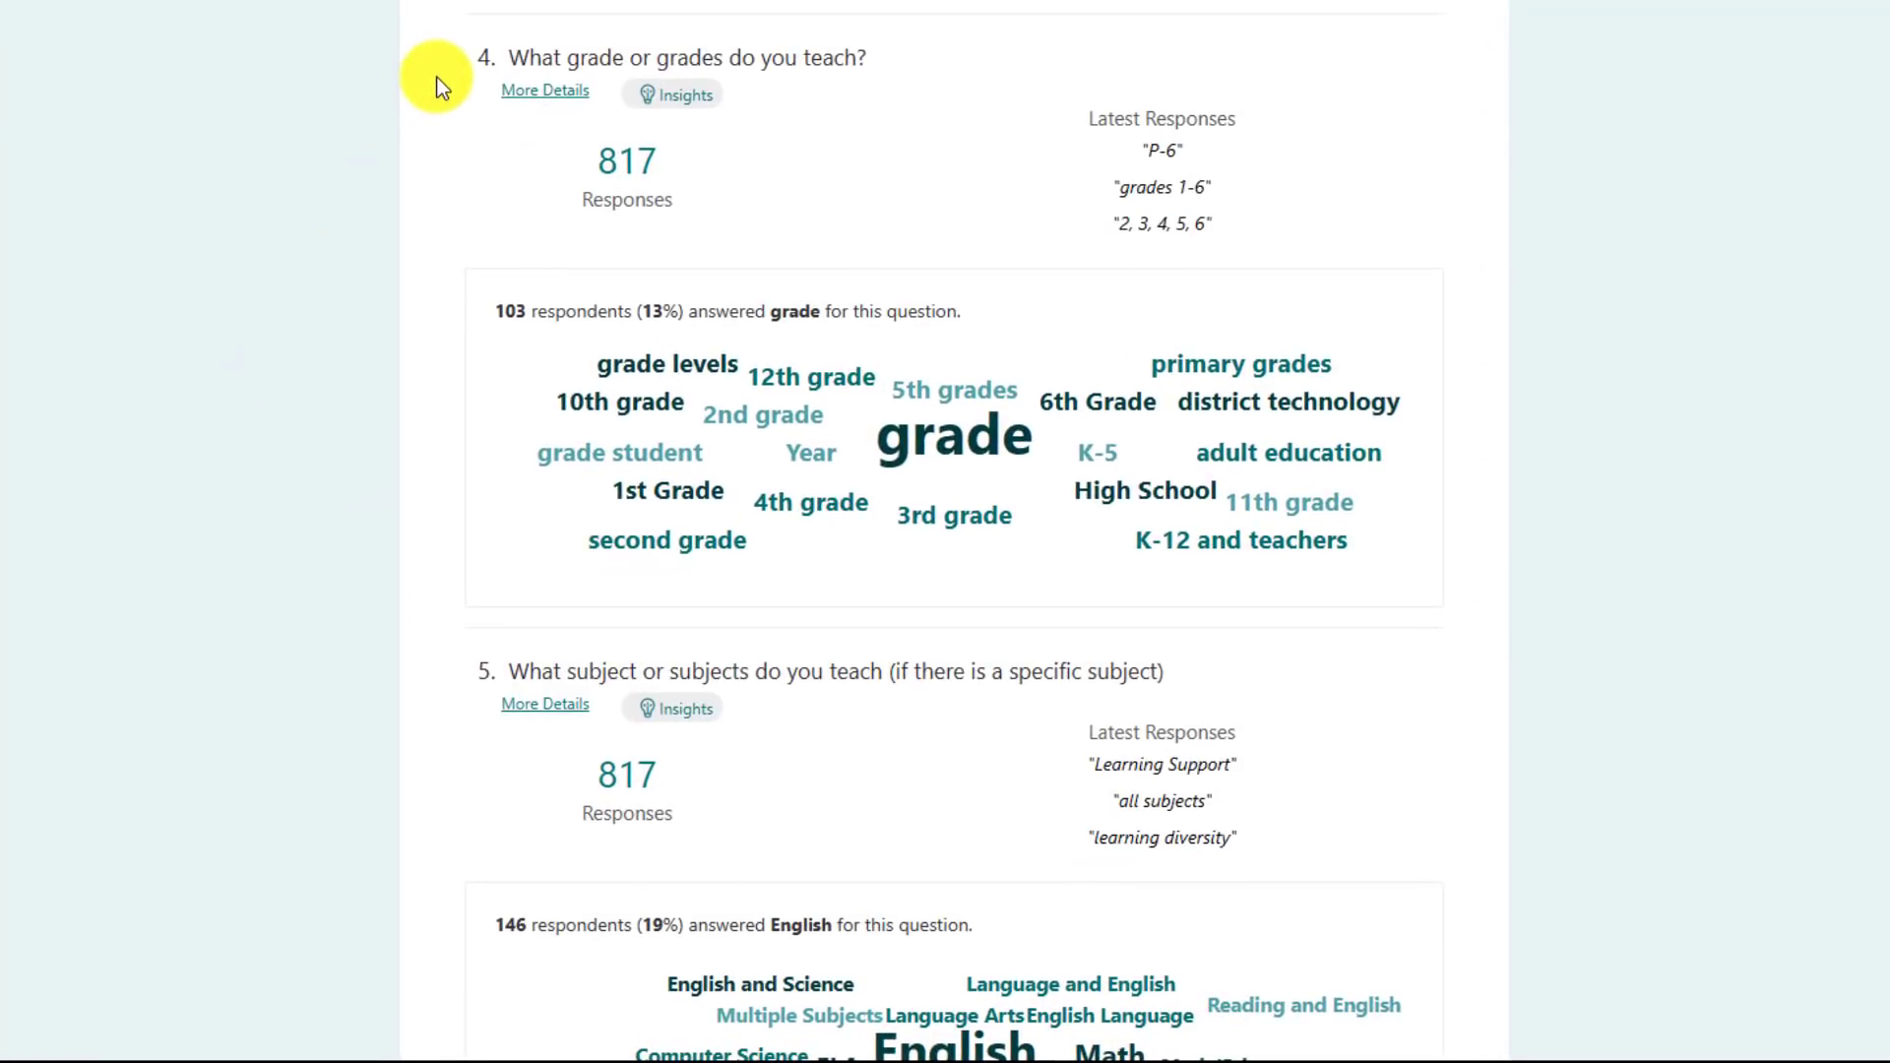
scroll(663, 489, down, 3)
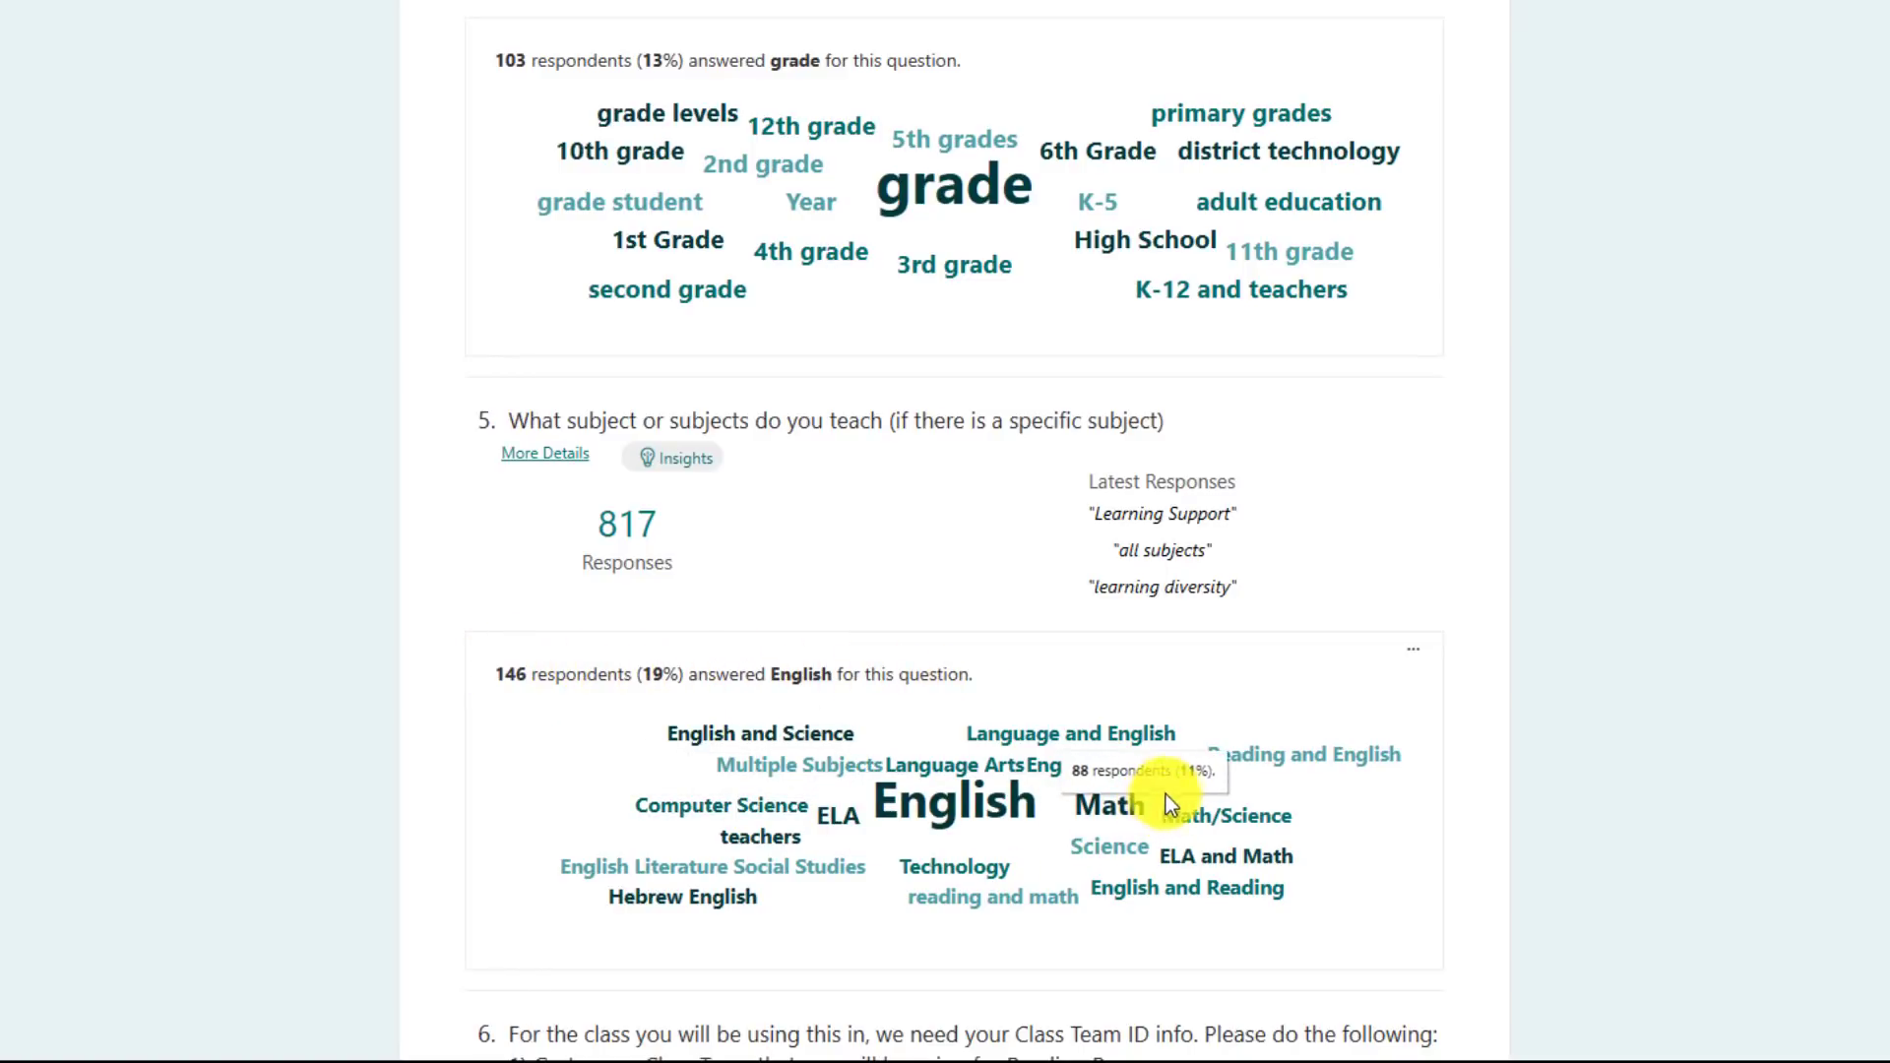
scroll(1167, 790, up, 1)
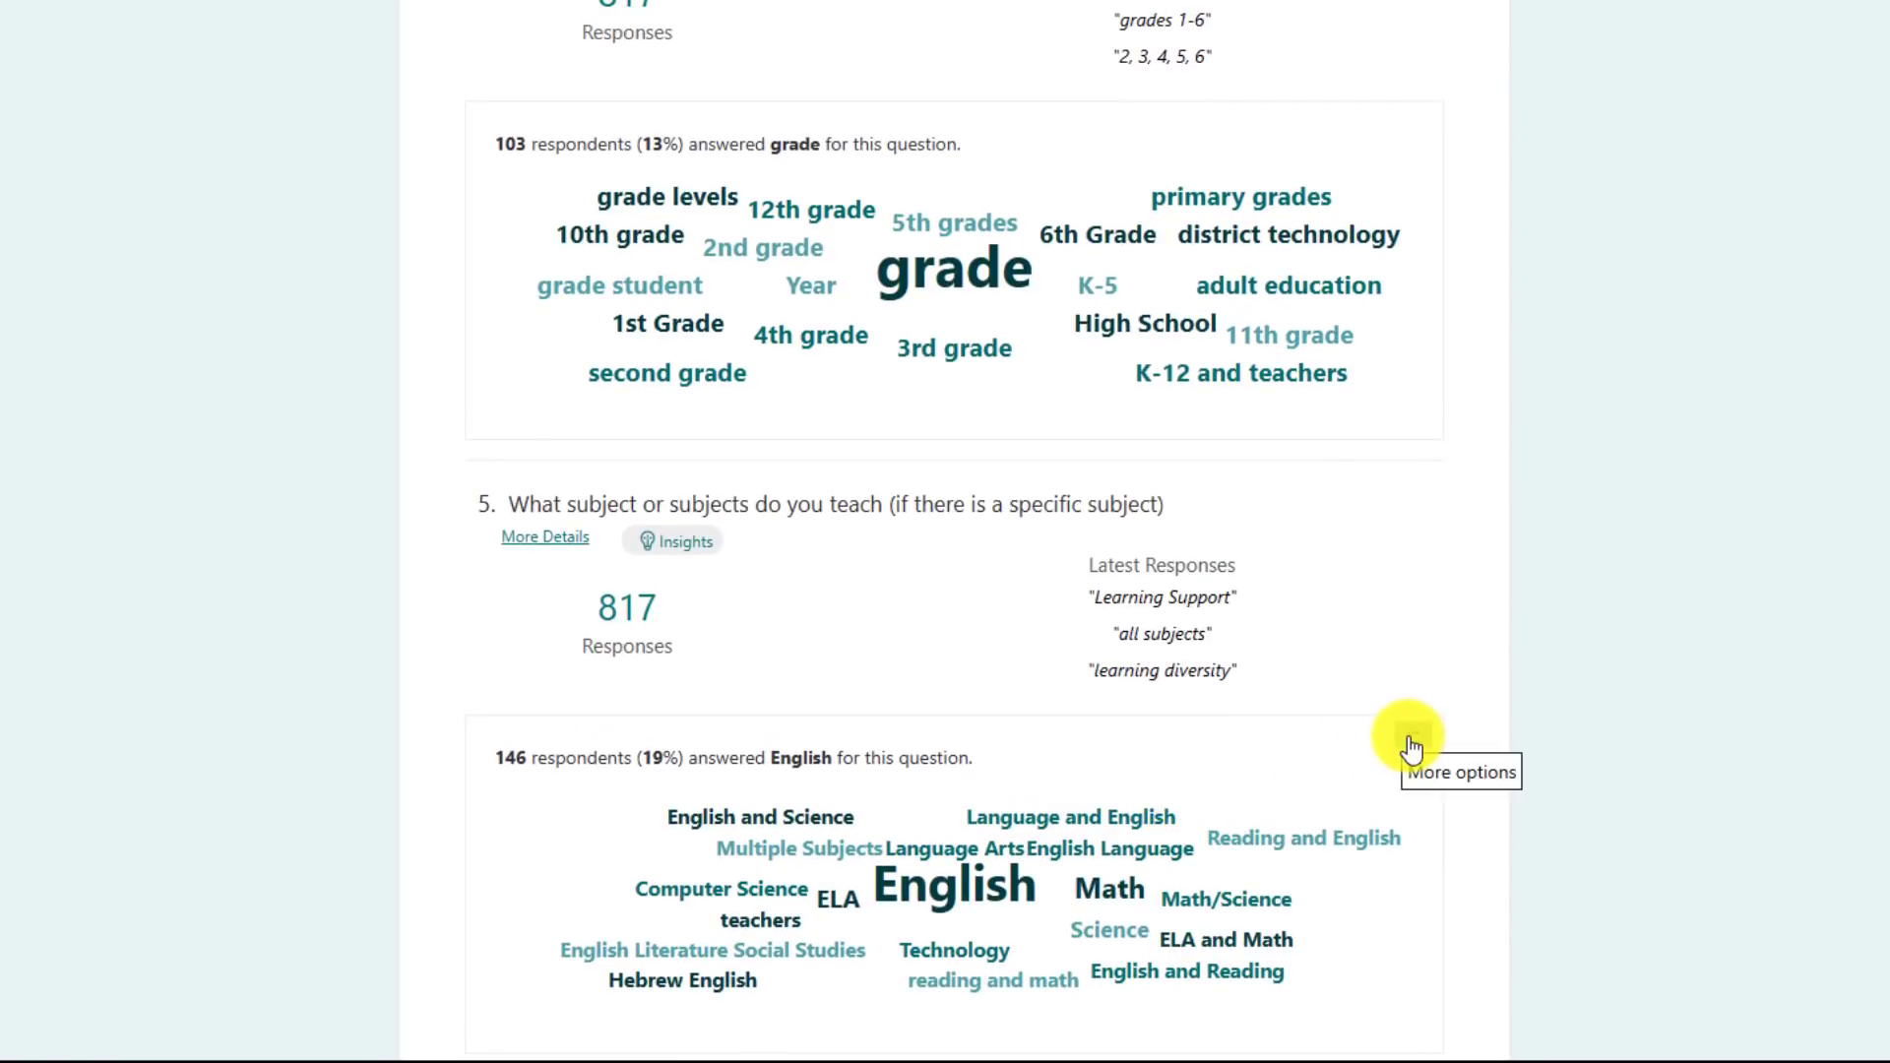
click(1412, 746)
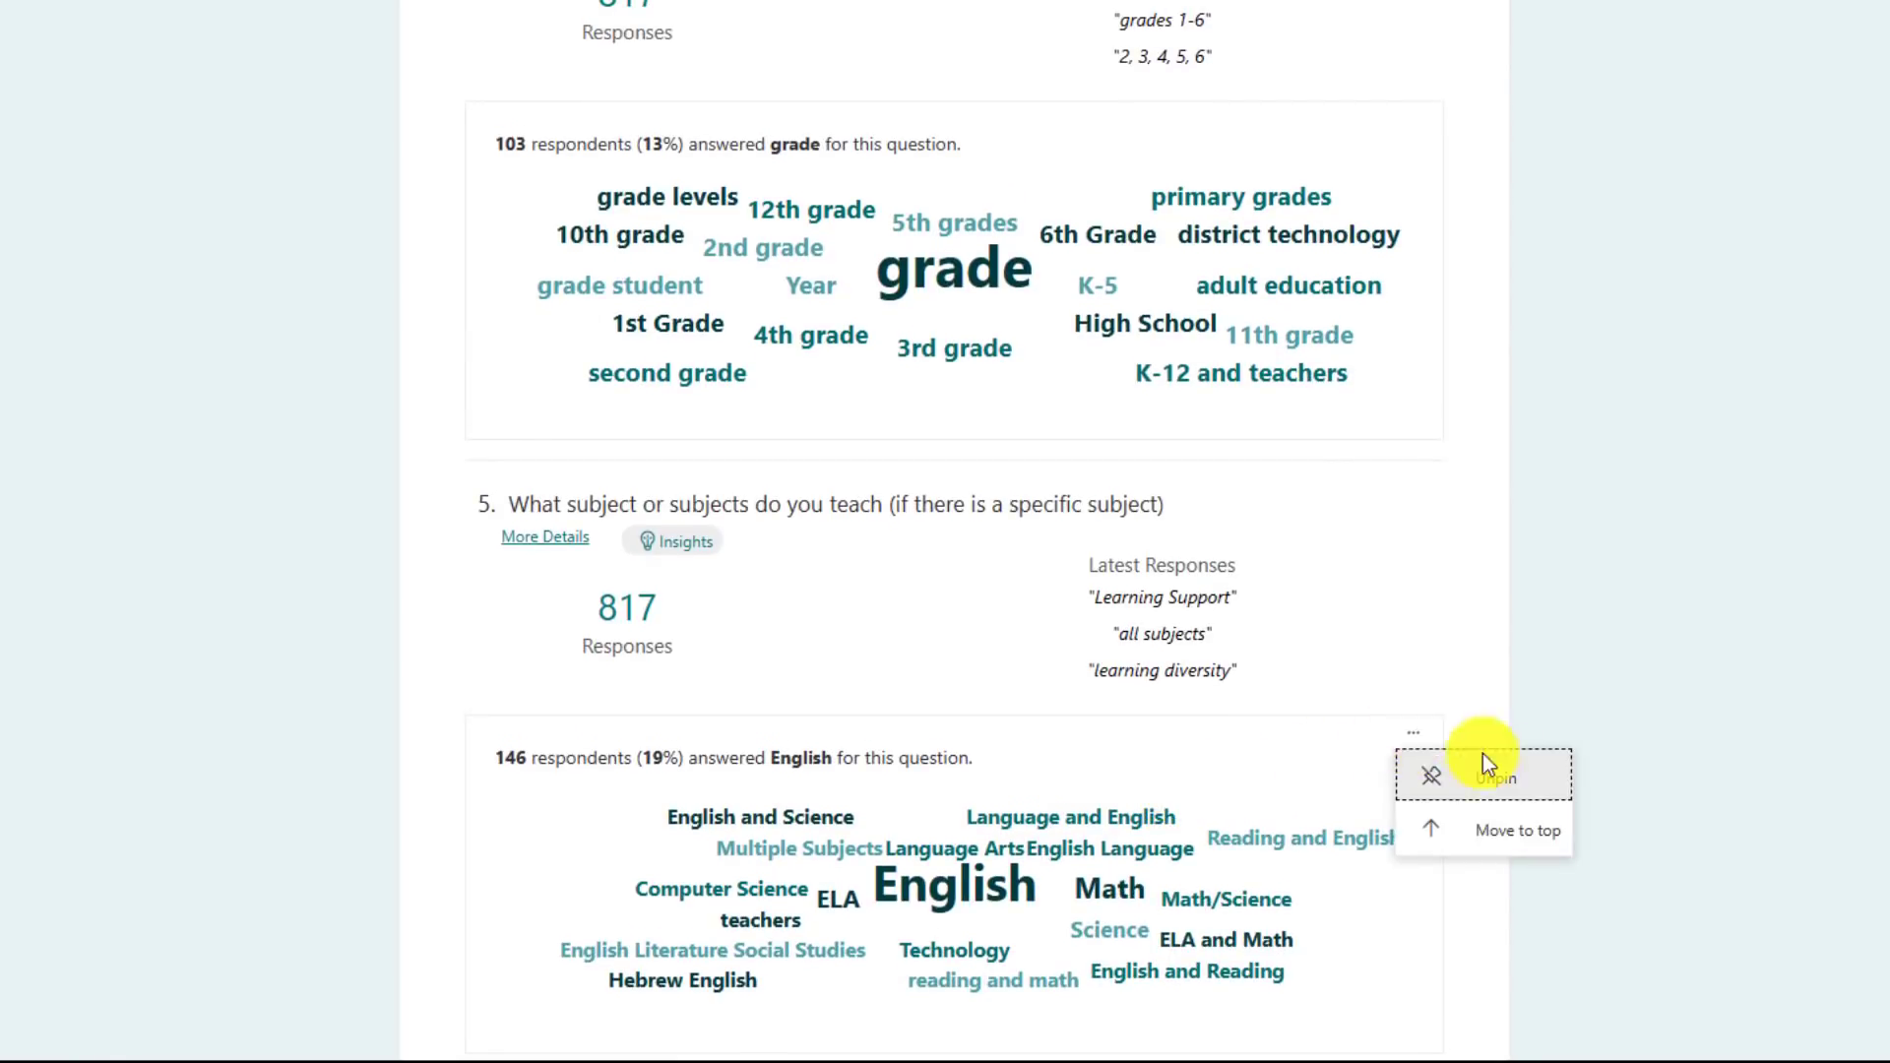
click(1496, 776)
click(1425, 742)
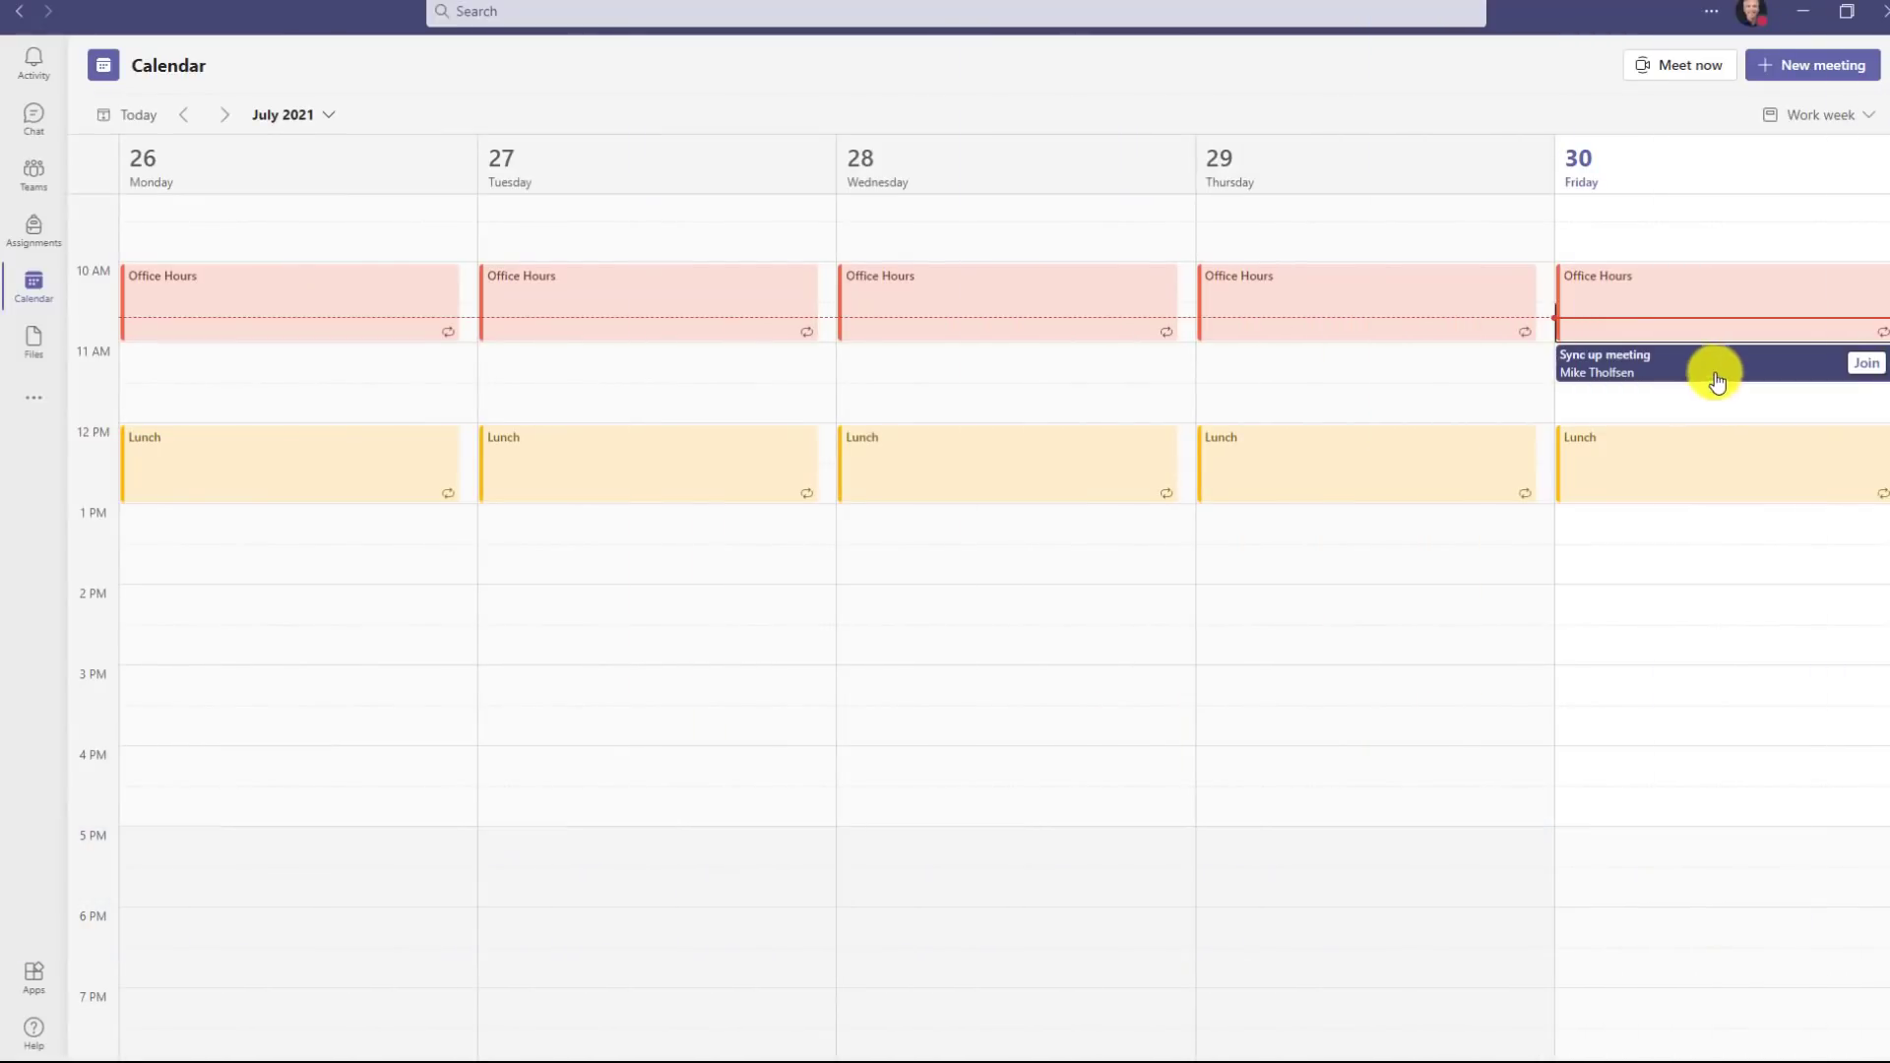
- Add a Forms tab to the Sync up meeting and add the 'How are you feeling today?' poll
click(1782, 371)
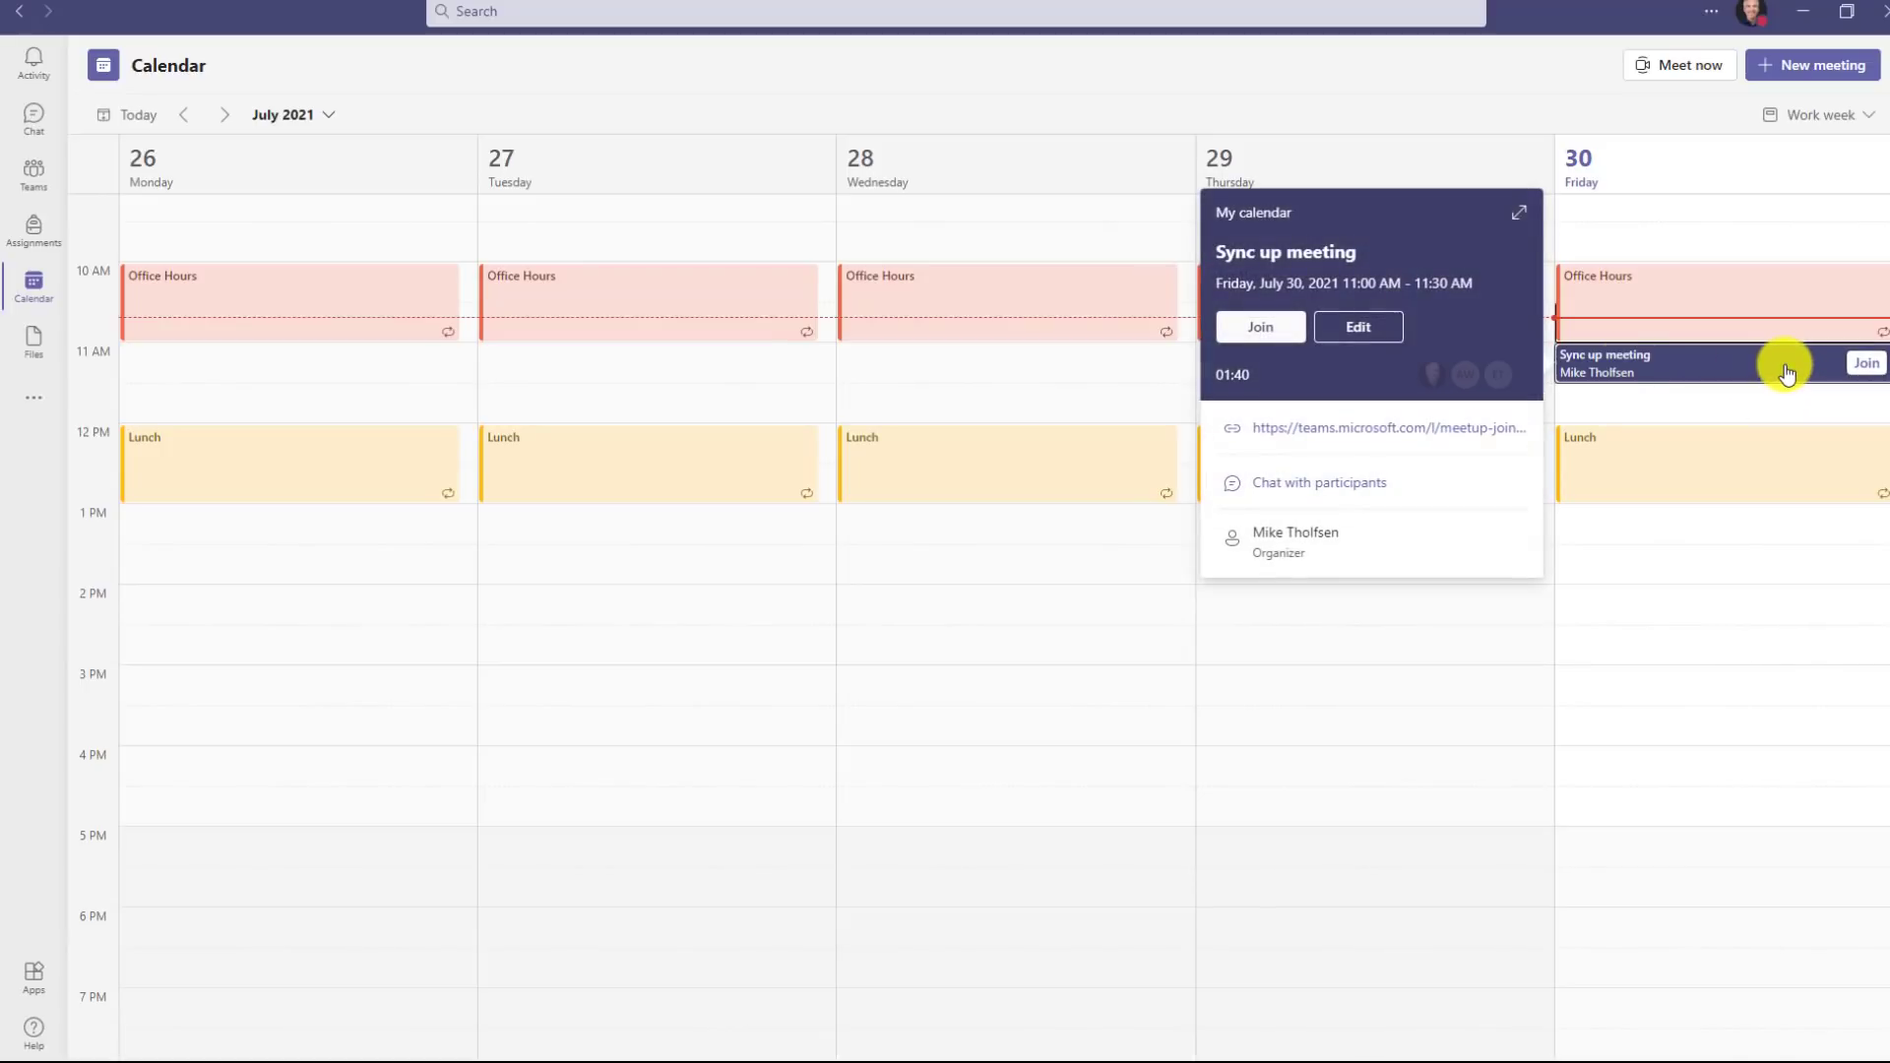
click(1381, 324)
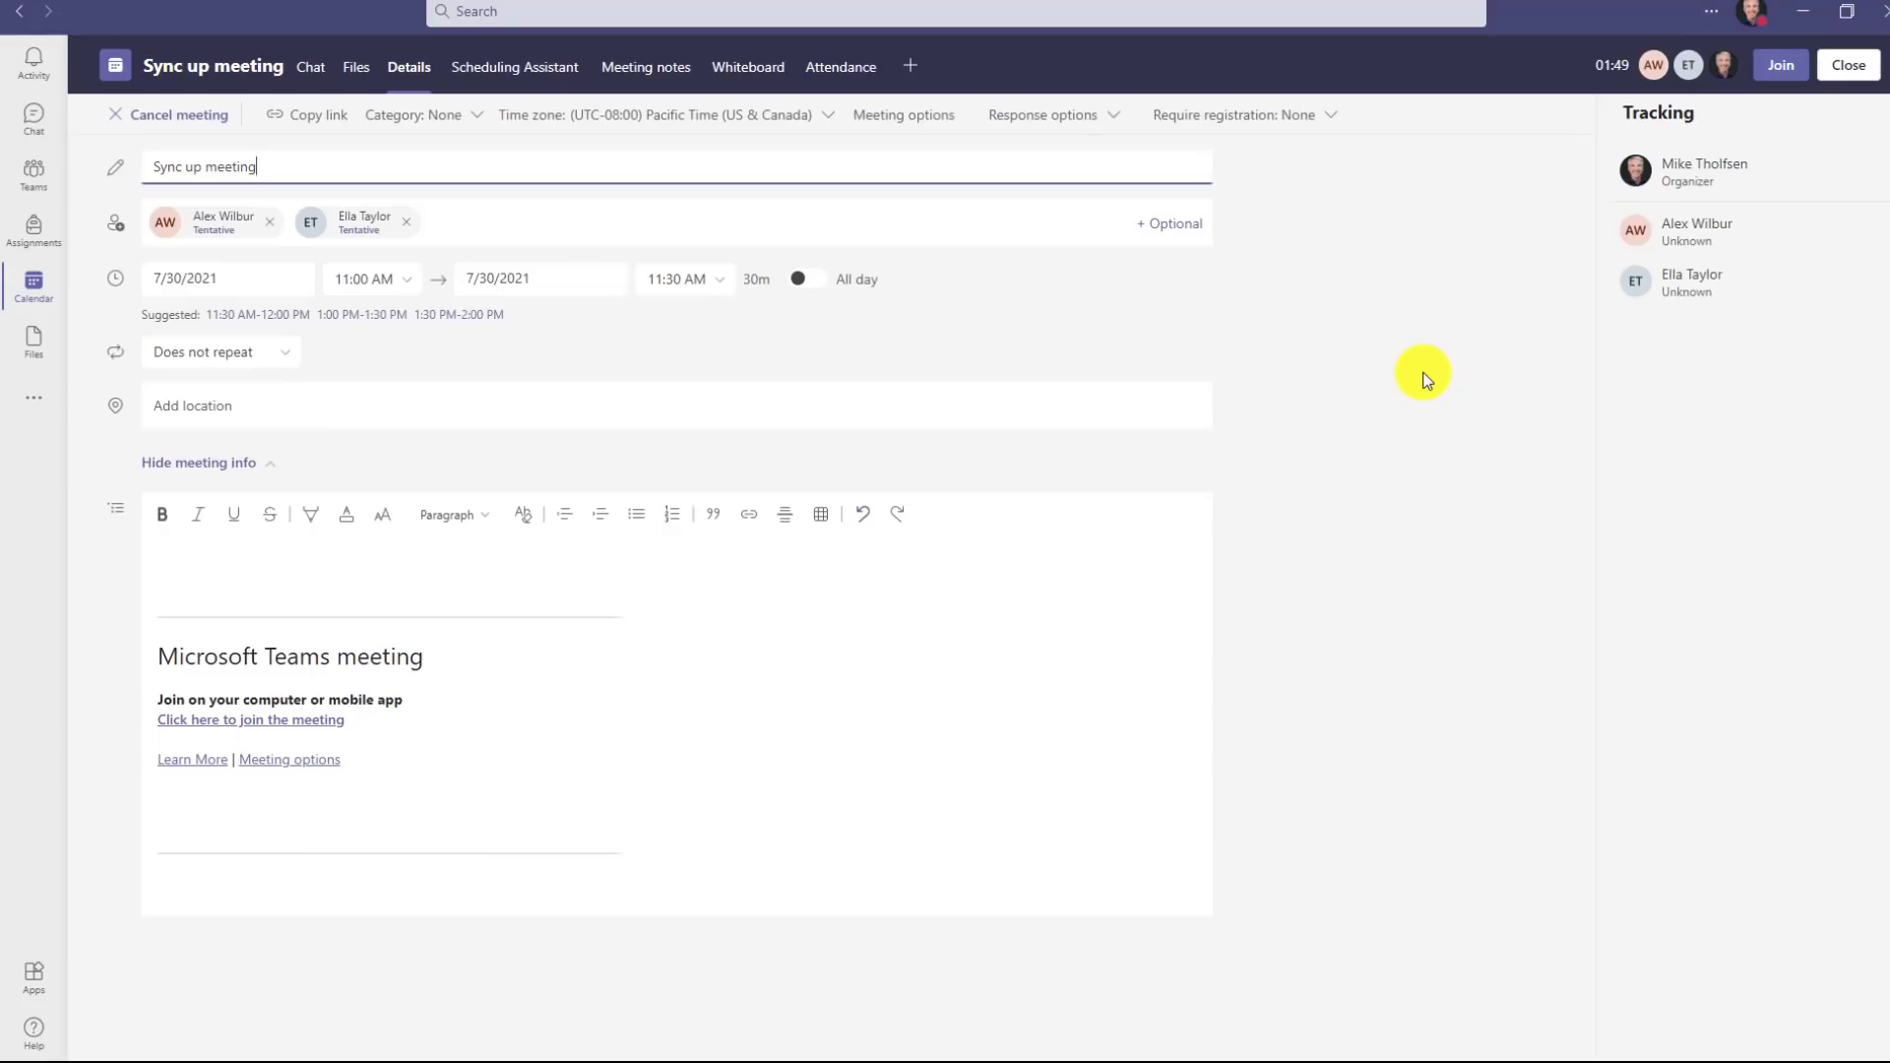
click(913, 69)
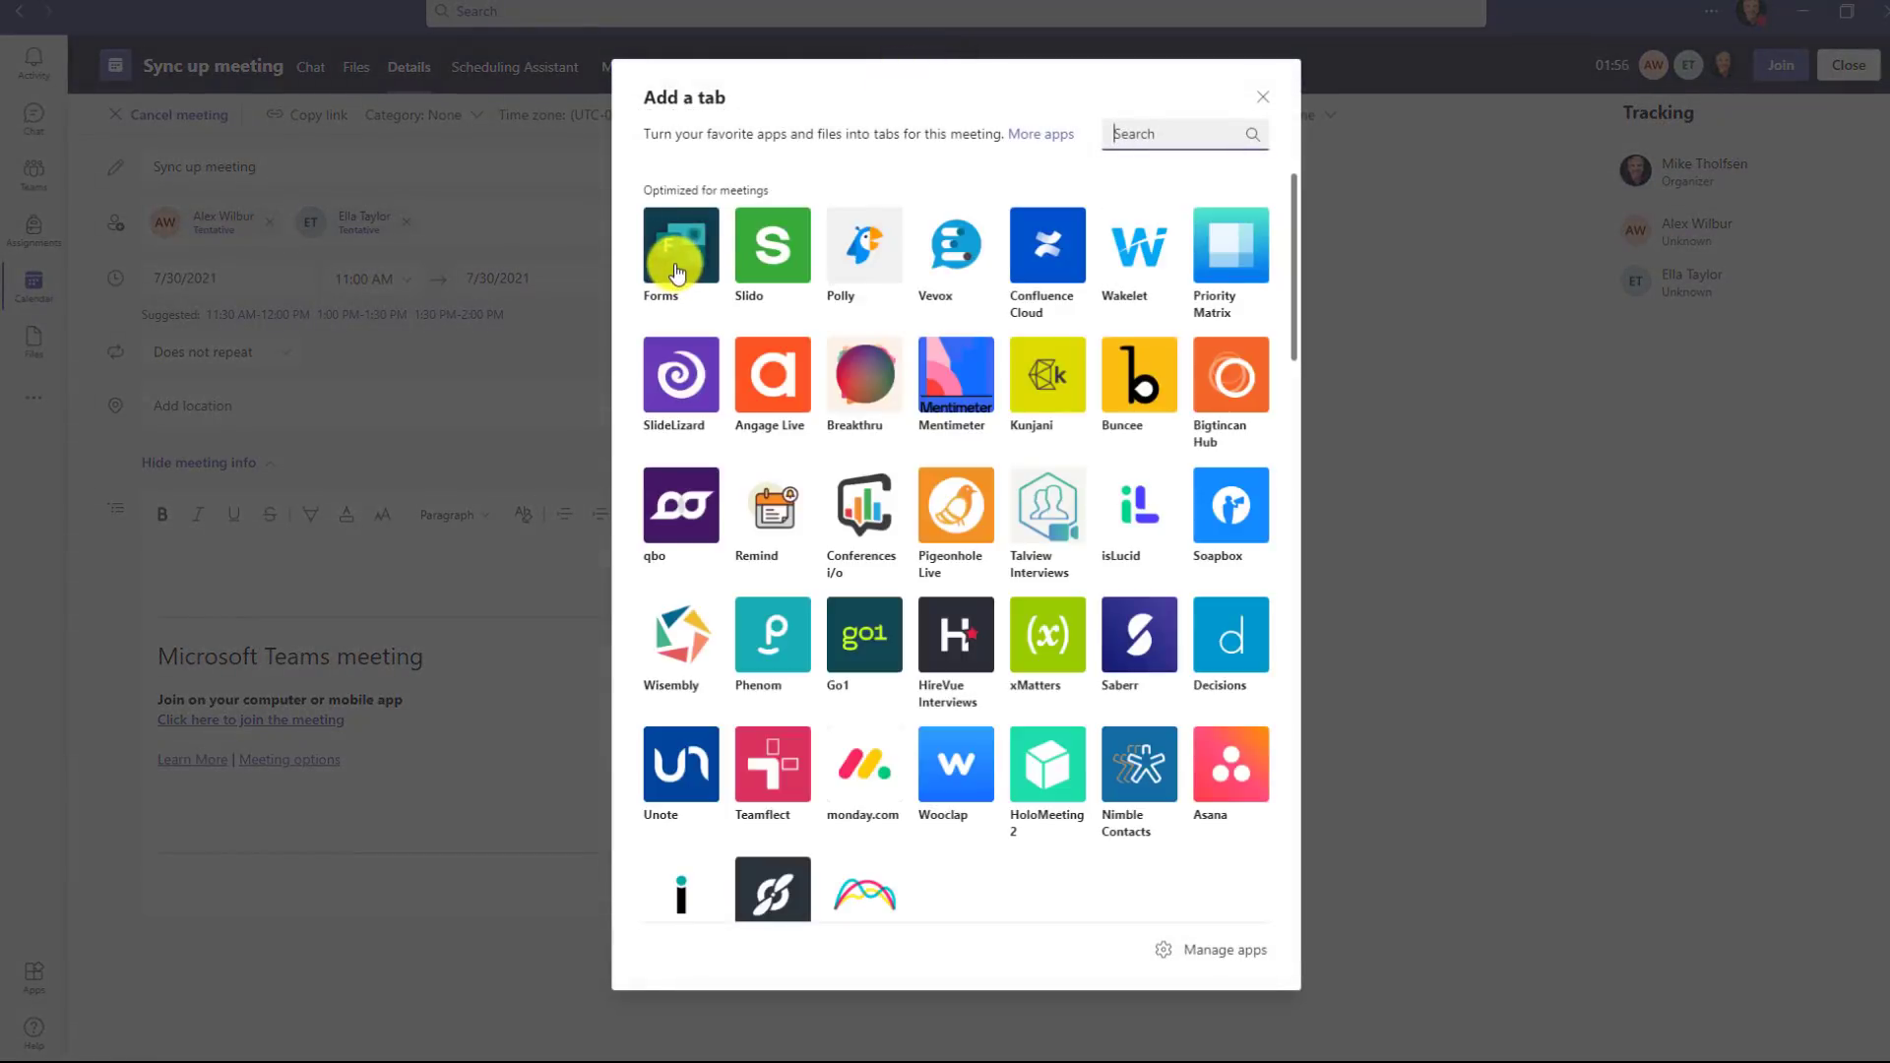
click(677, 272)
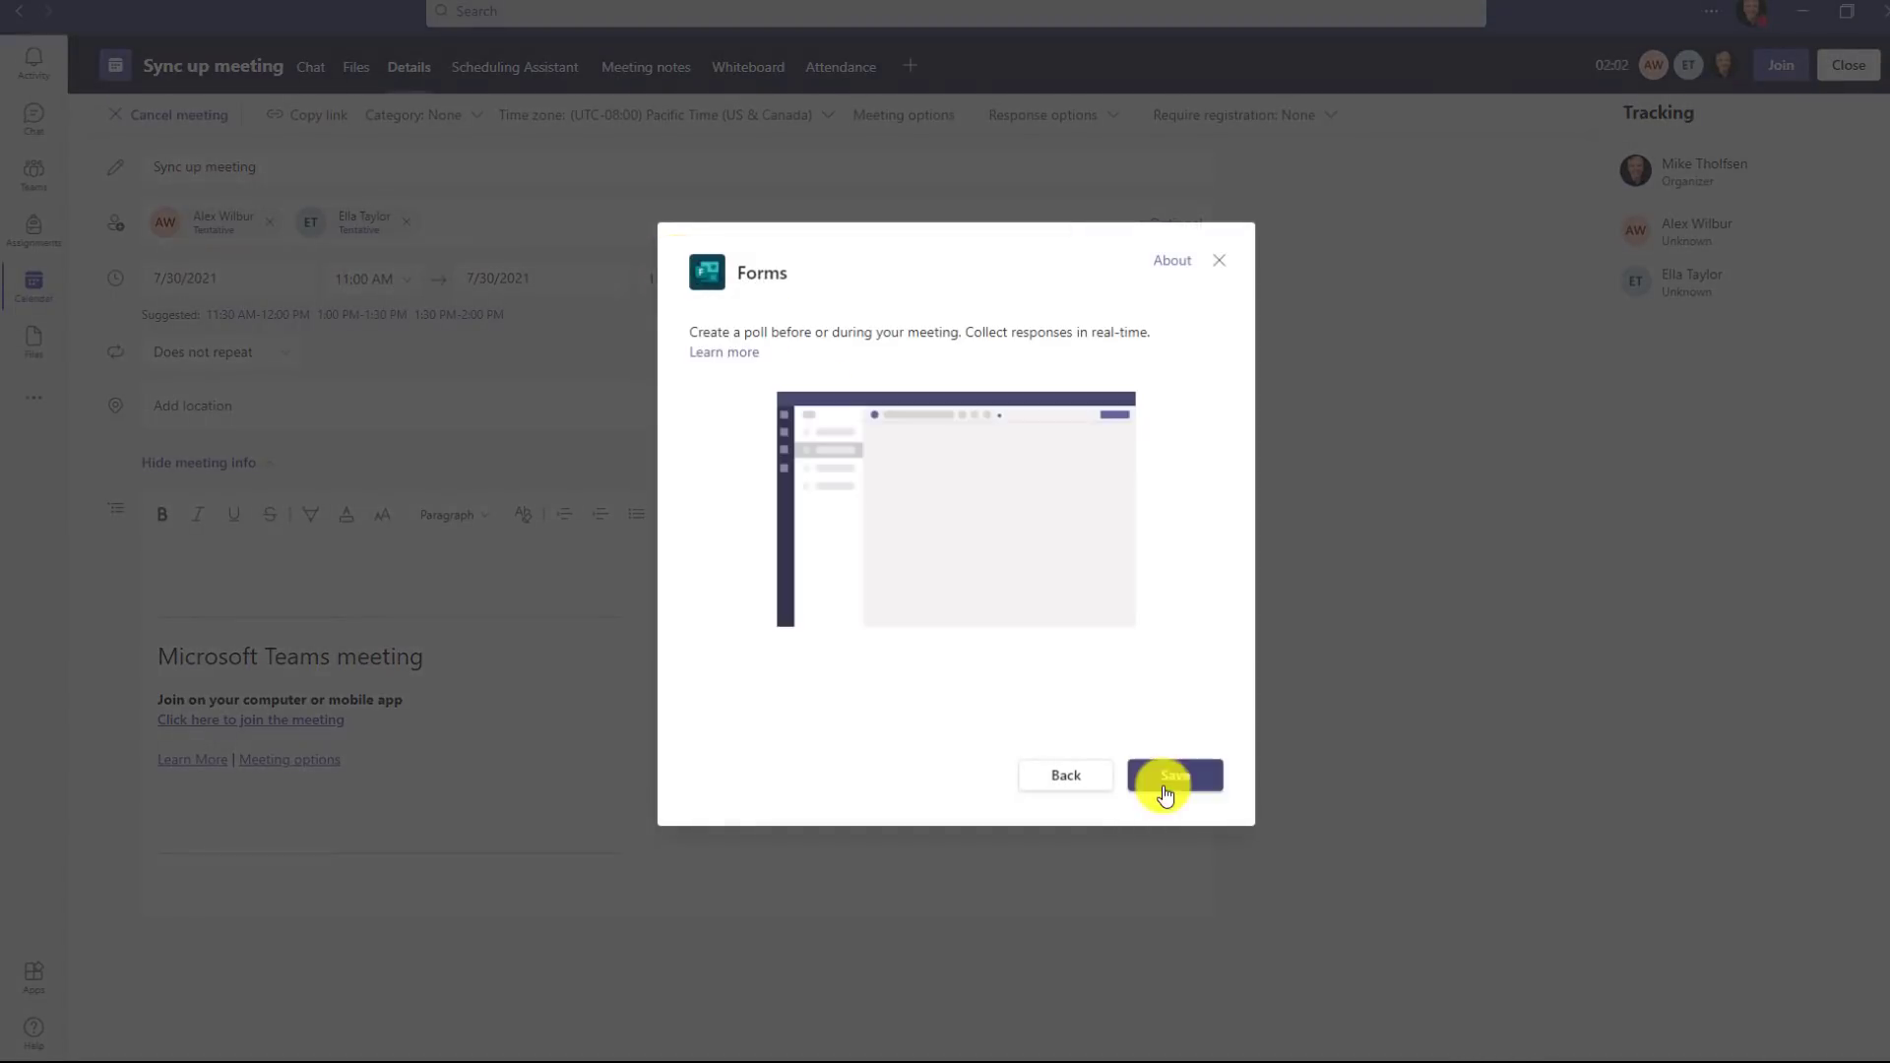
click(1164, 780)
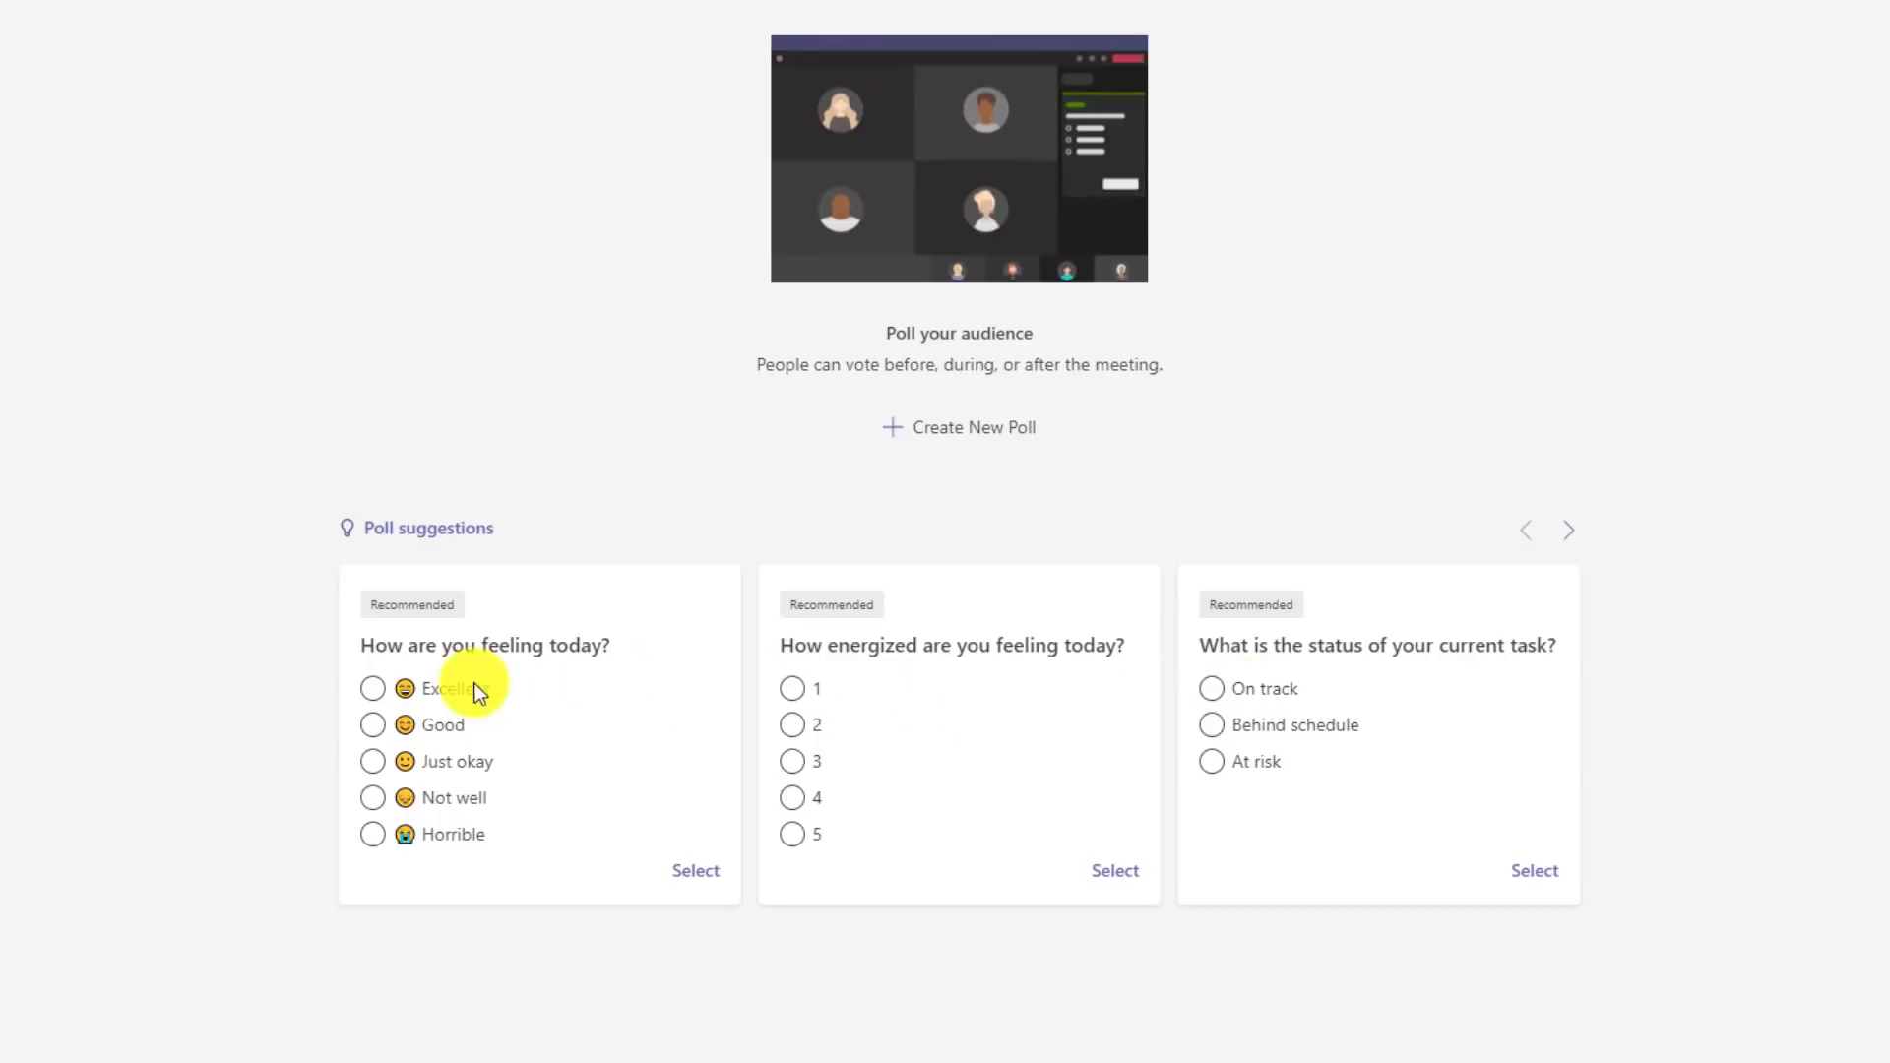
click(697, 873)
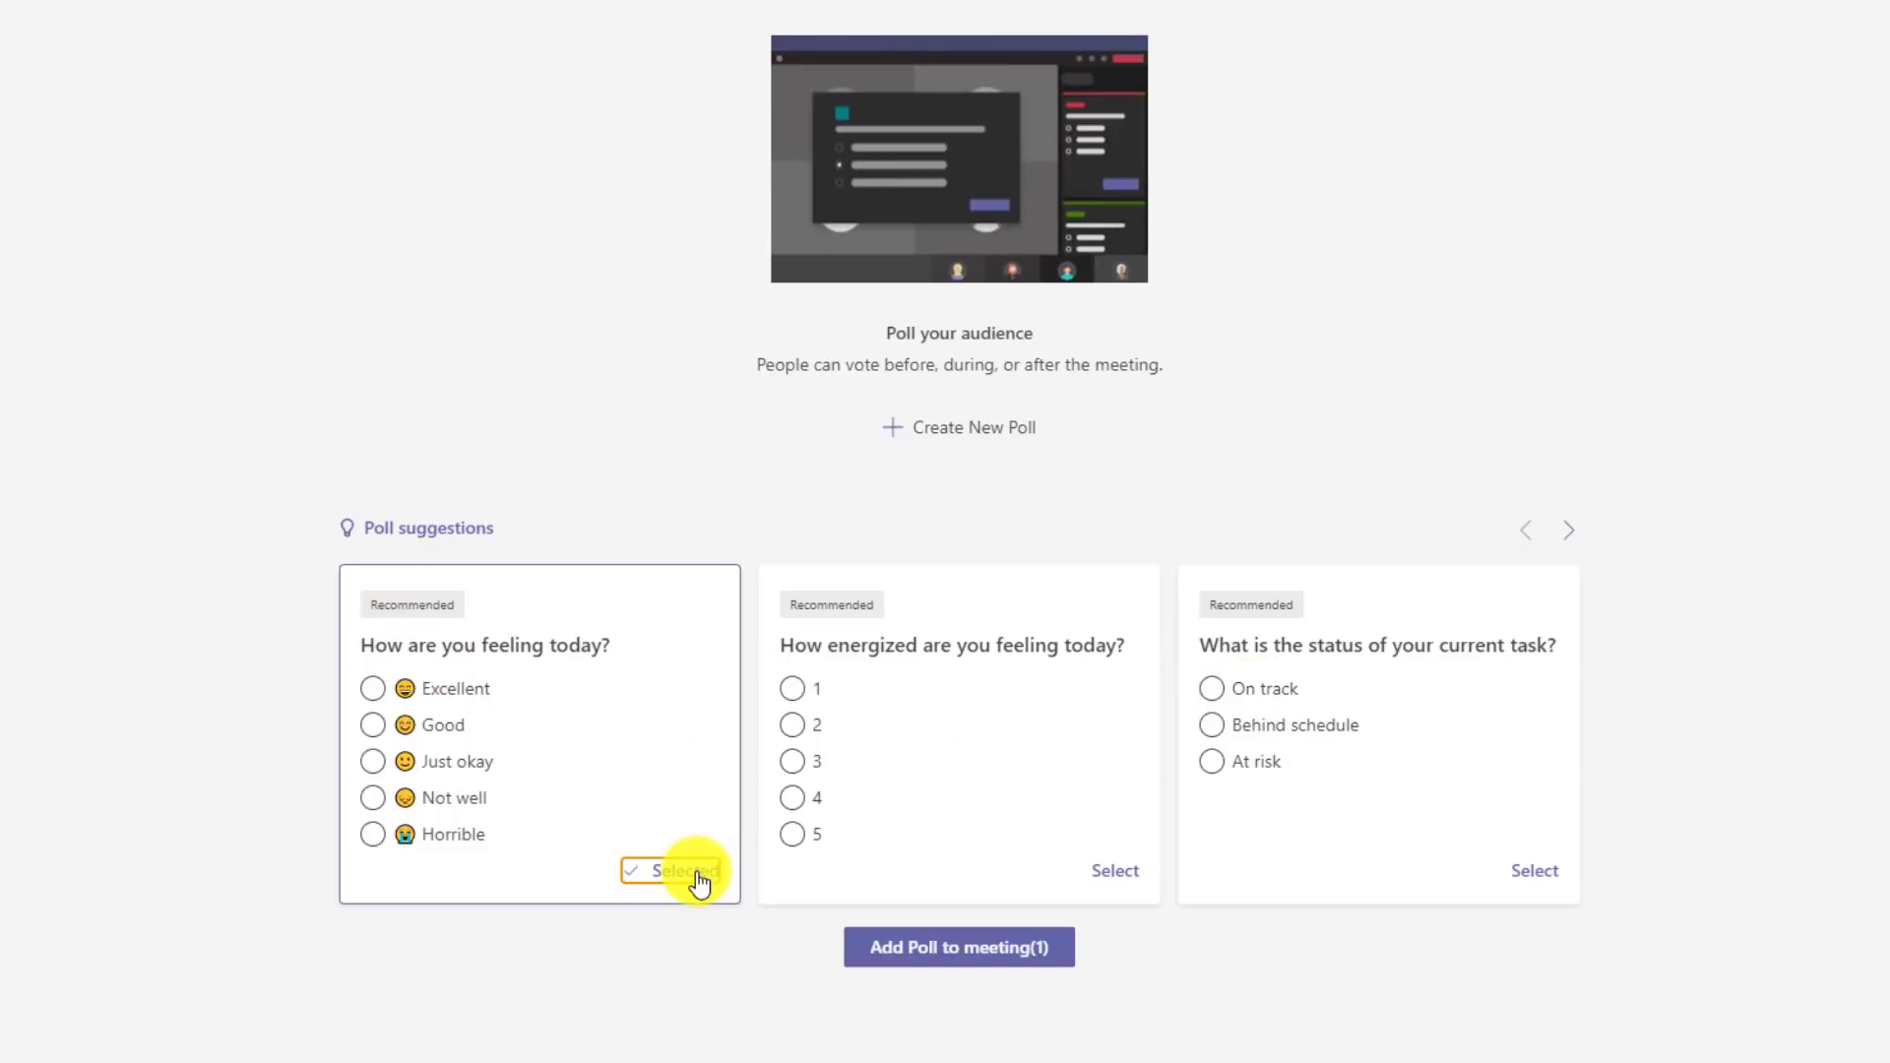
click(984, 931)
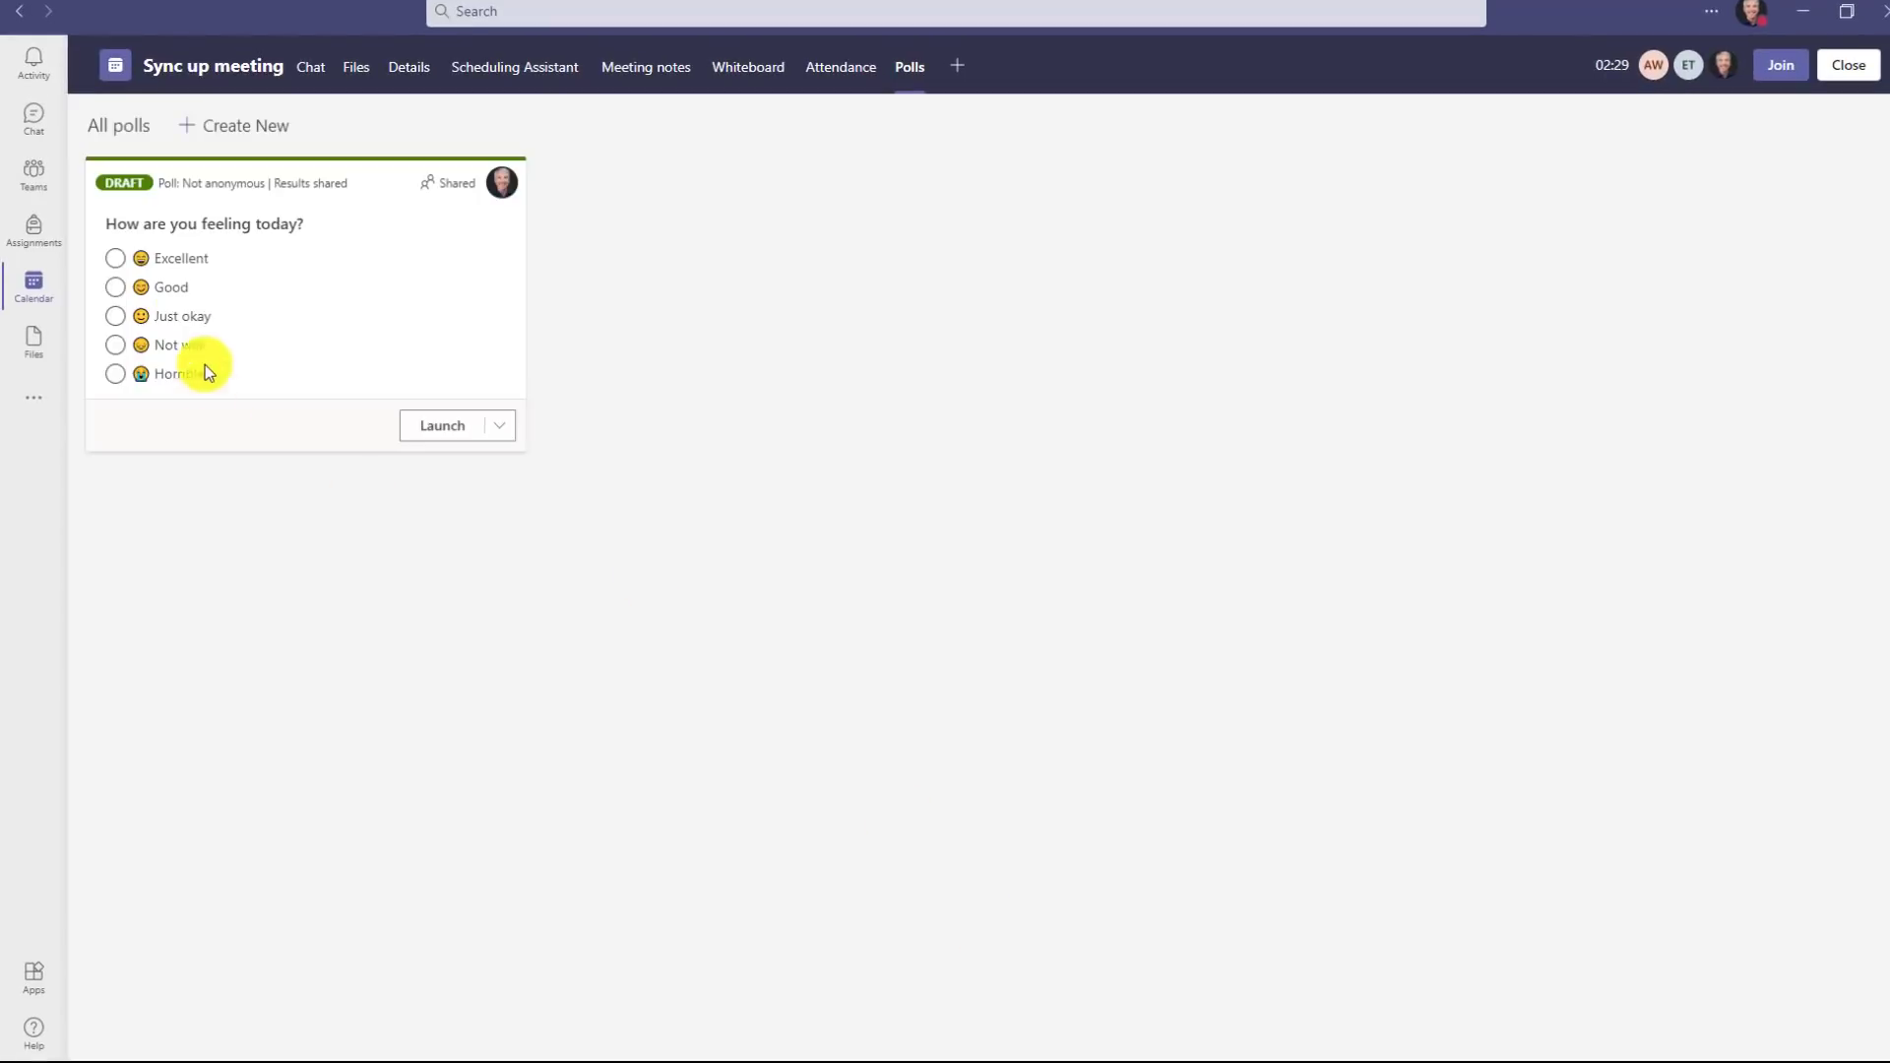
- Start a new poll from the 'Do you agree with this proposal?' suggestion and edit its question
click(249, 131)
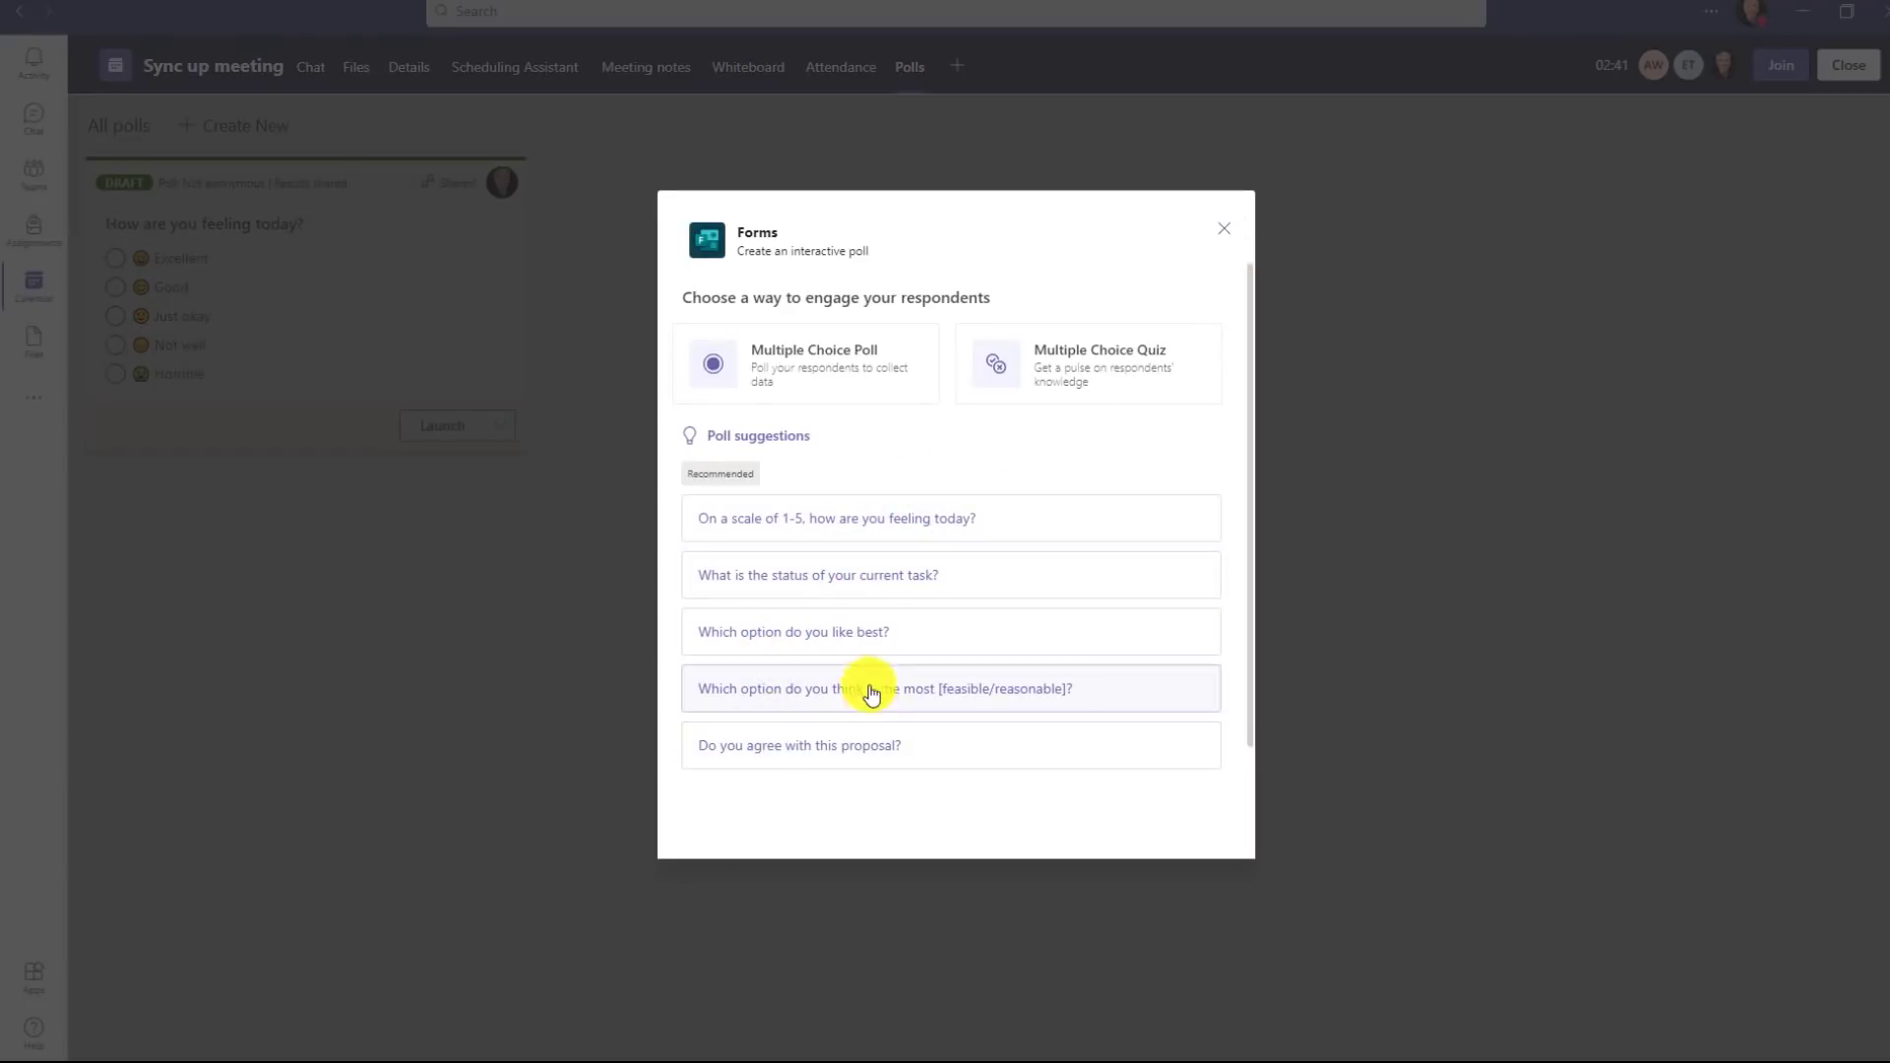
click(872, 753)
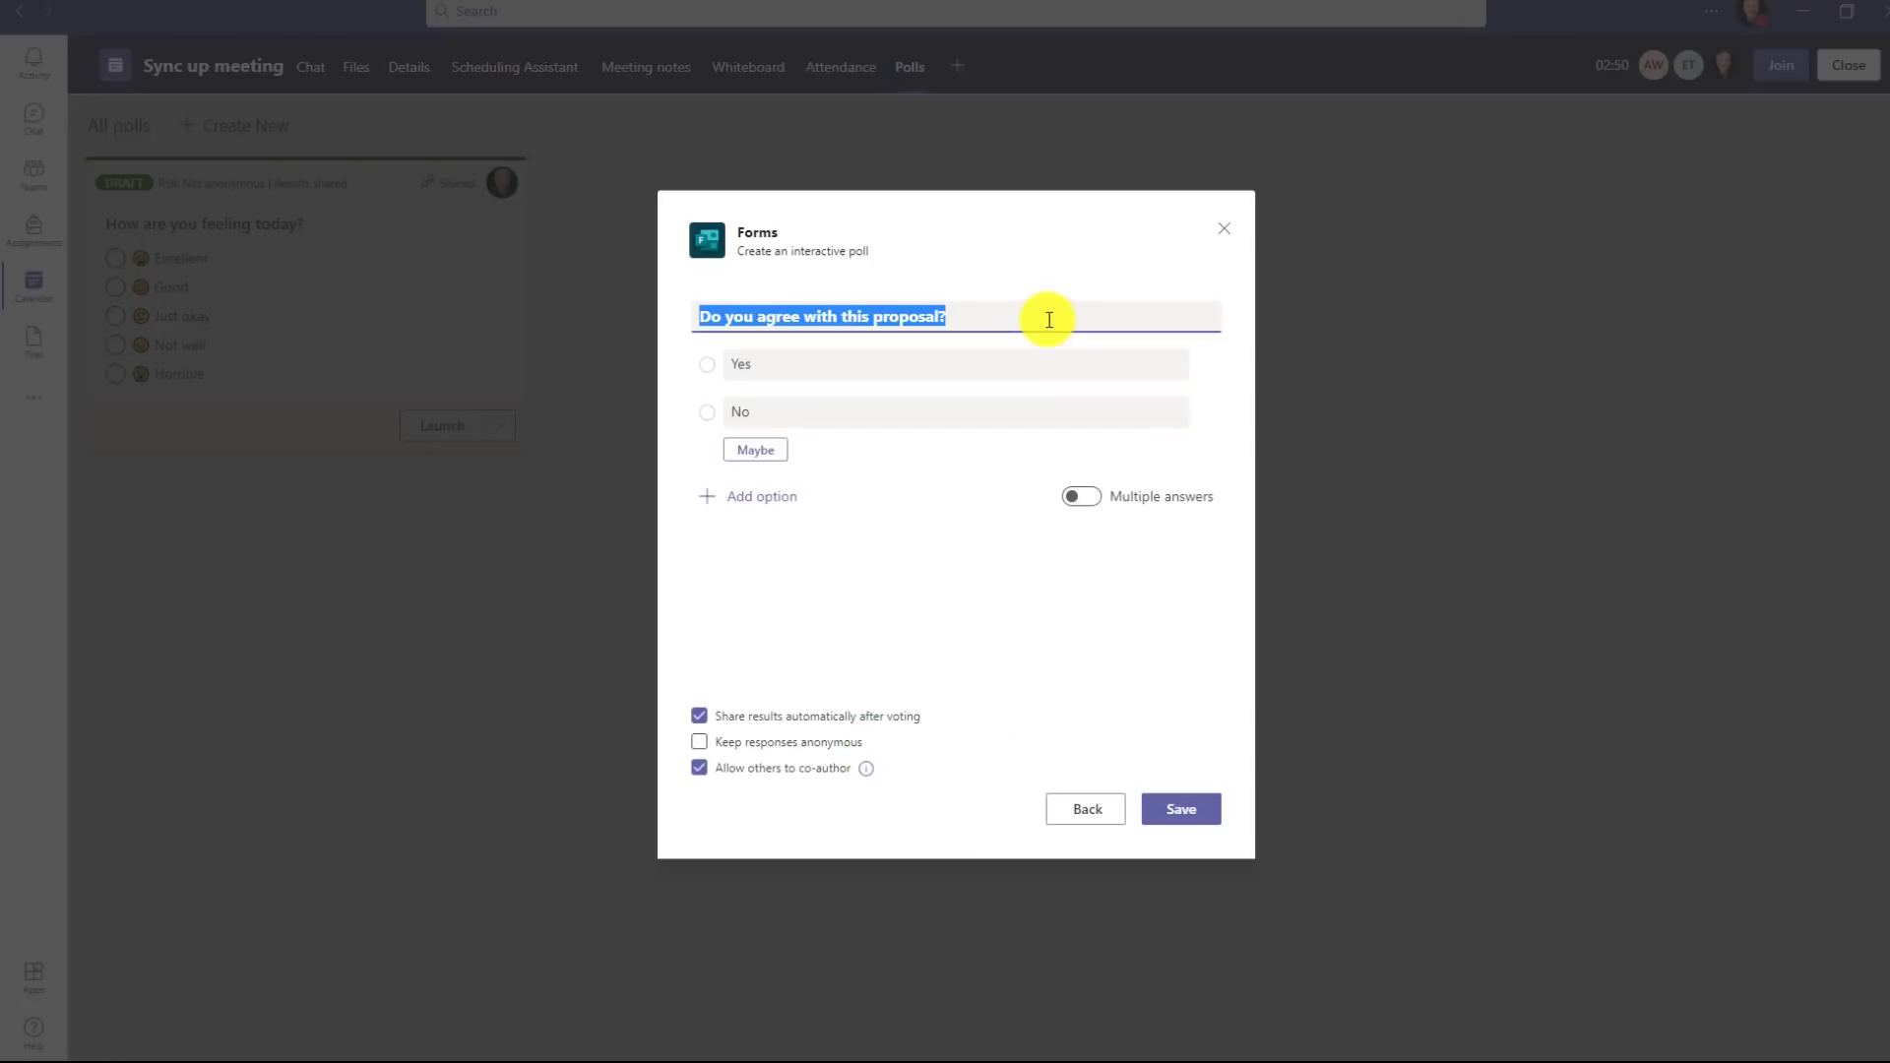
click(1050, 320)
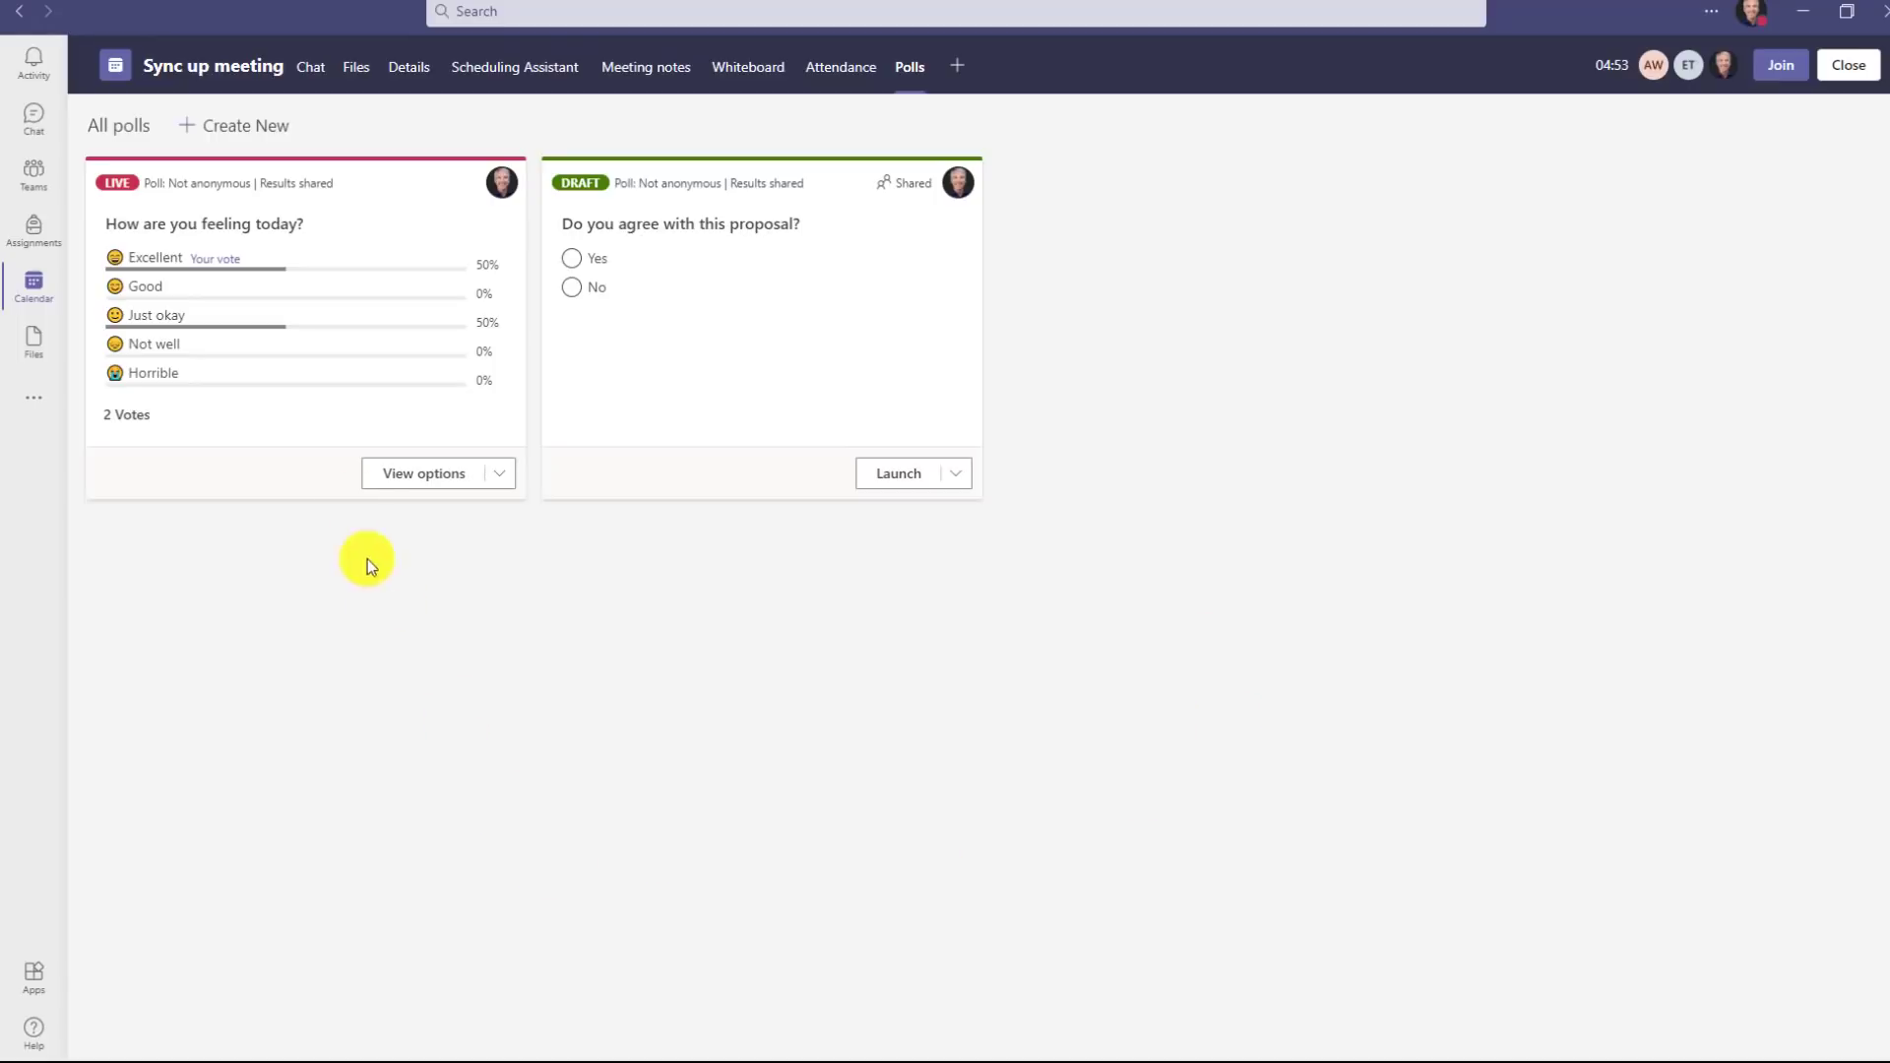
- Start a multiple choice quiz asking for a favorite app, with options Teams and OneNote
click(262, 136)
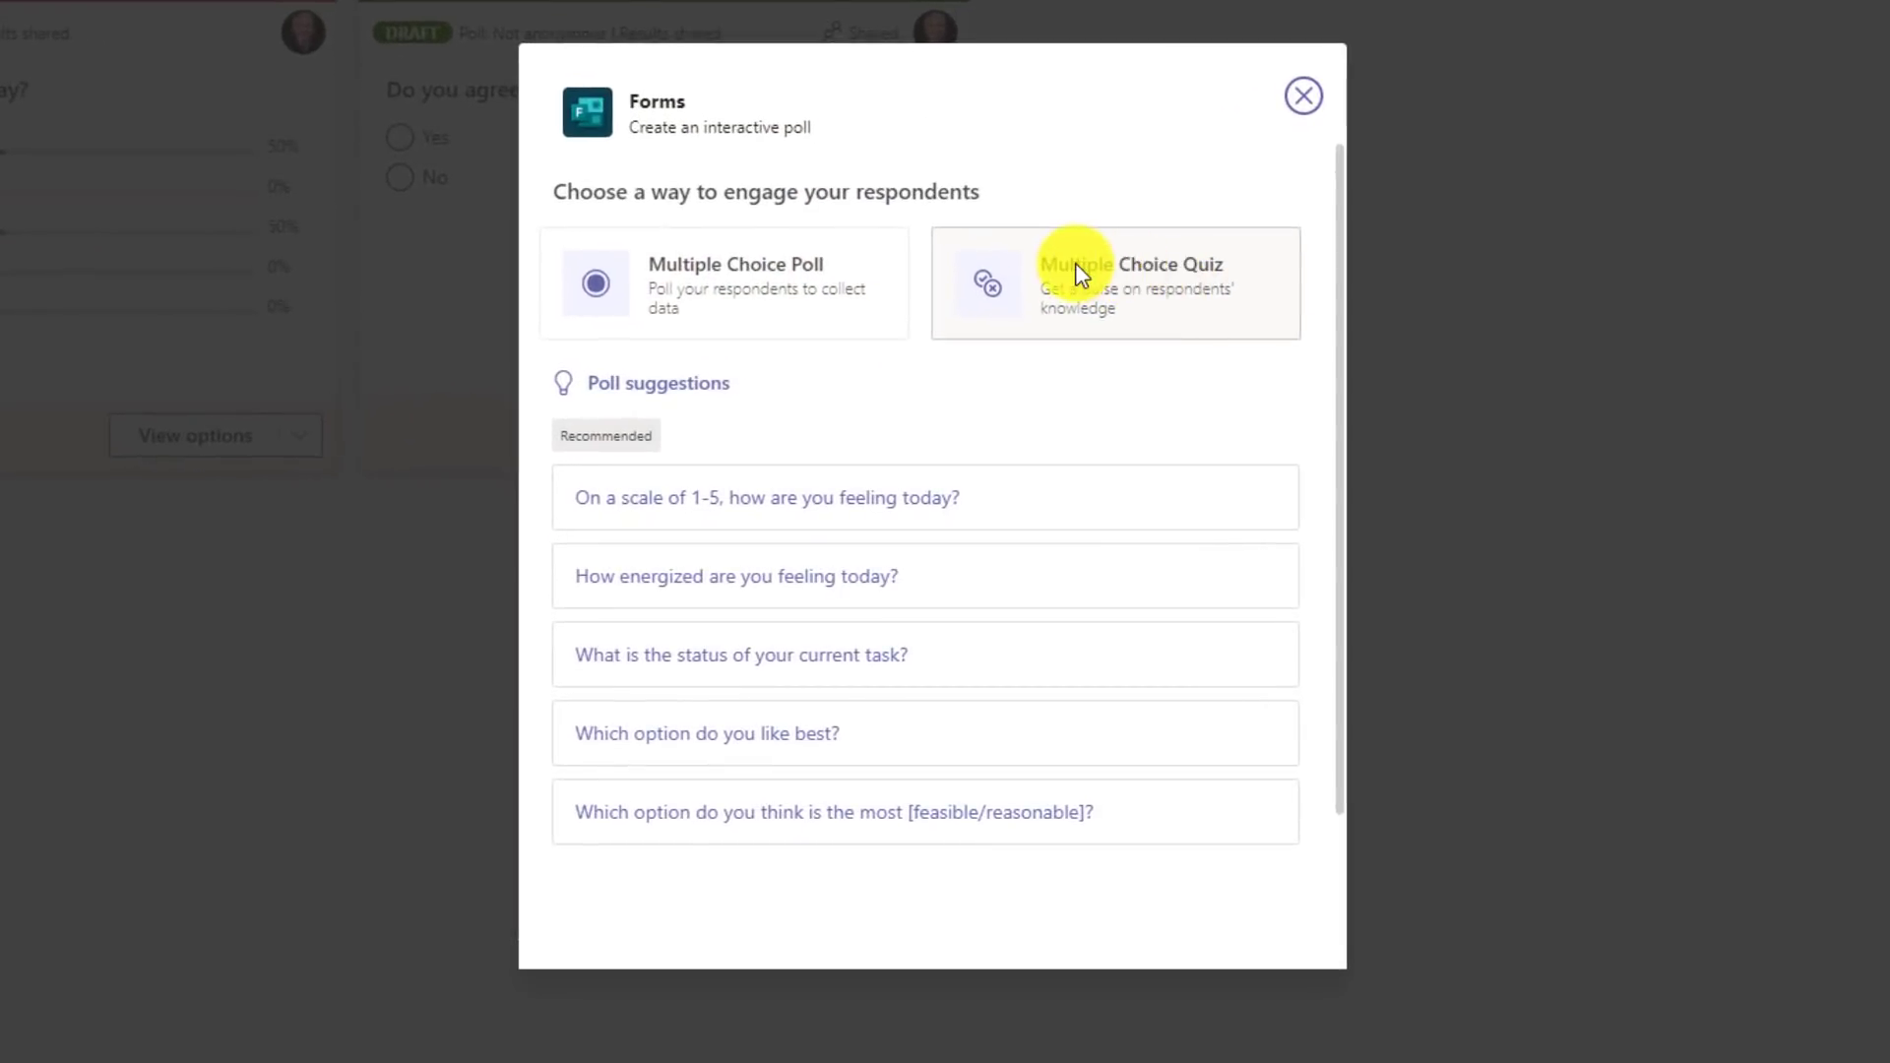
click(1166, 281)
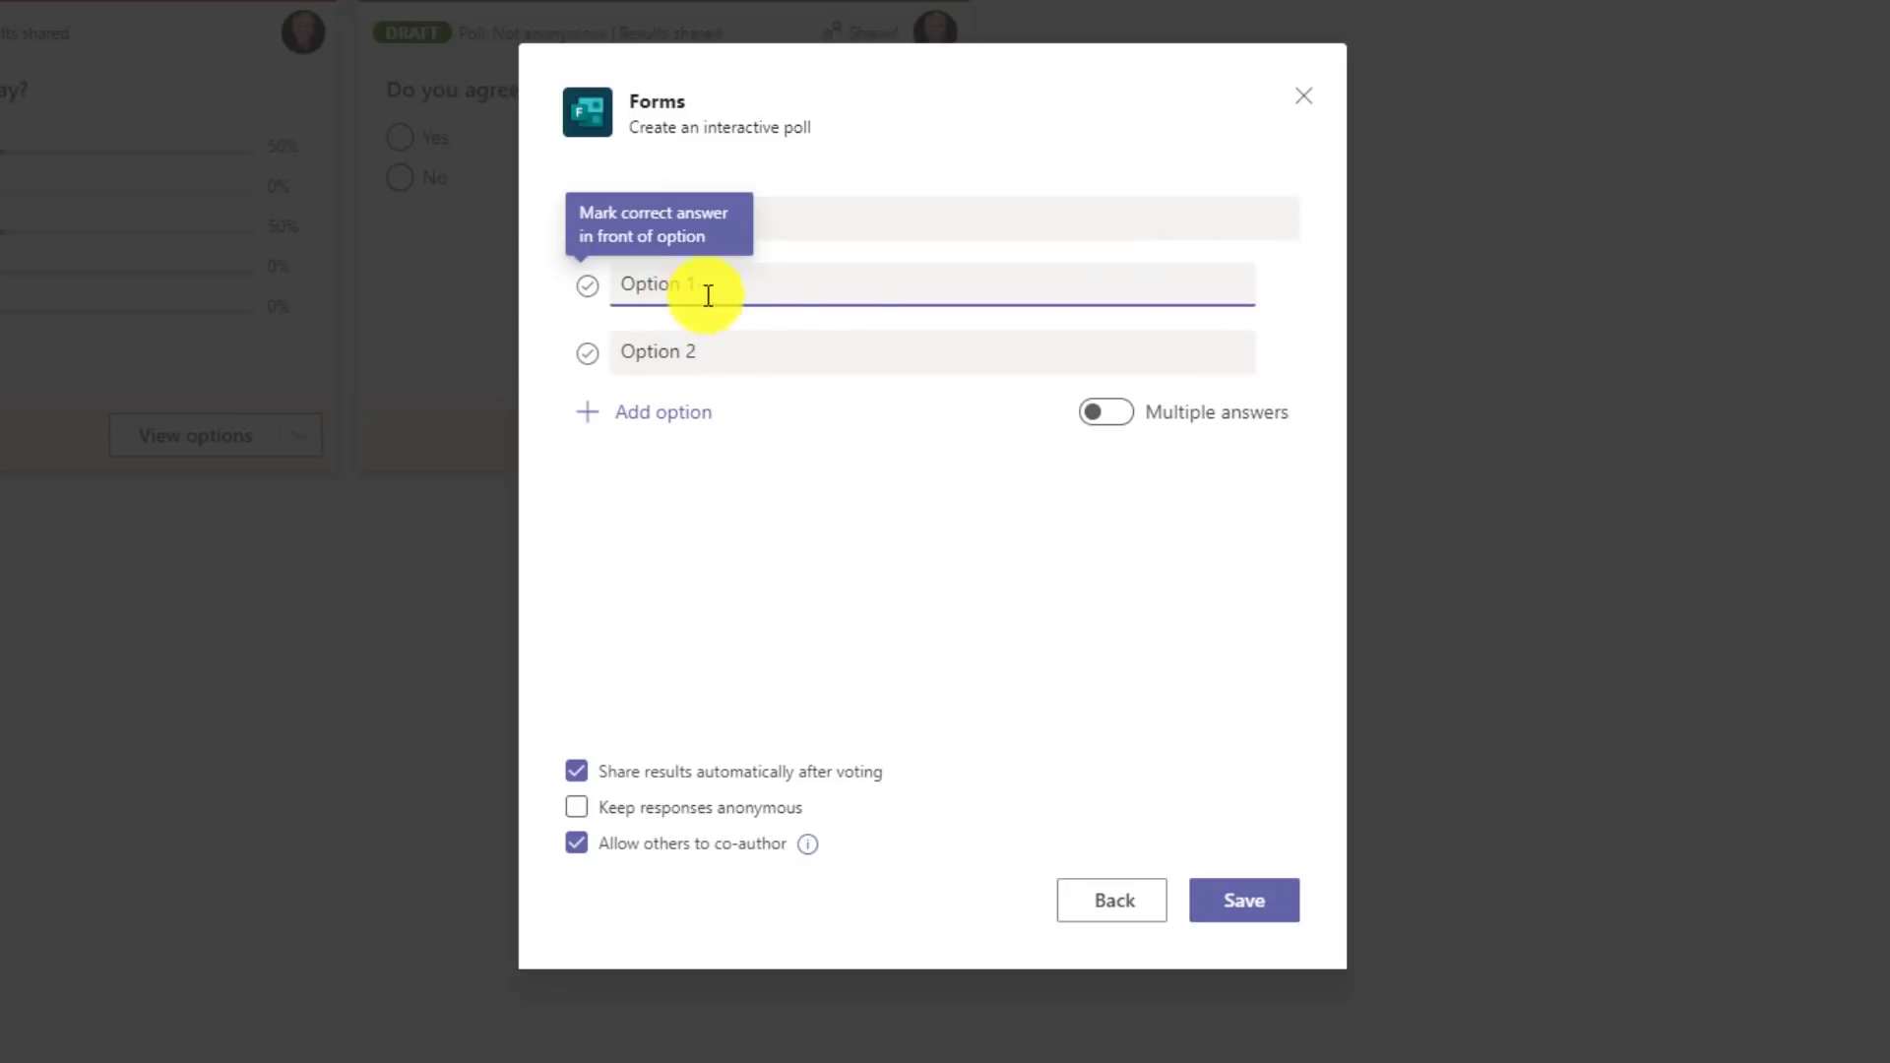
click(934, 211)
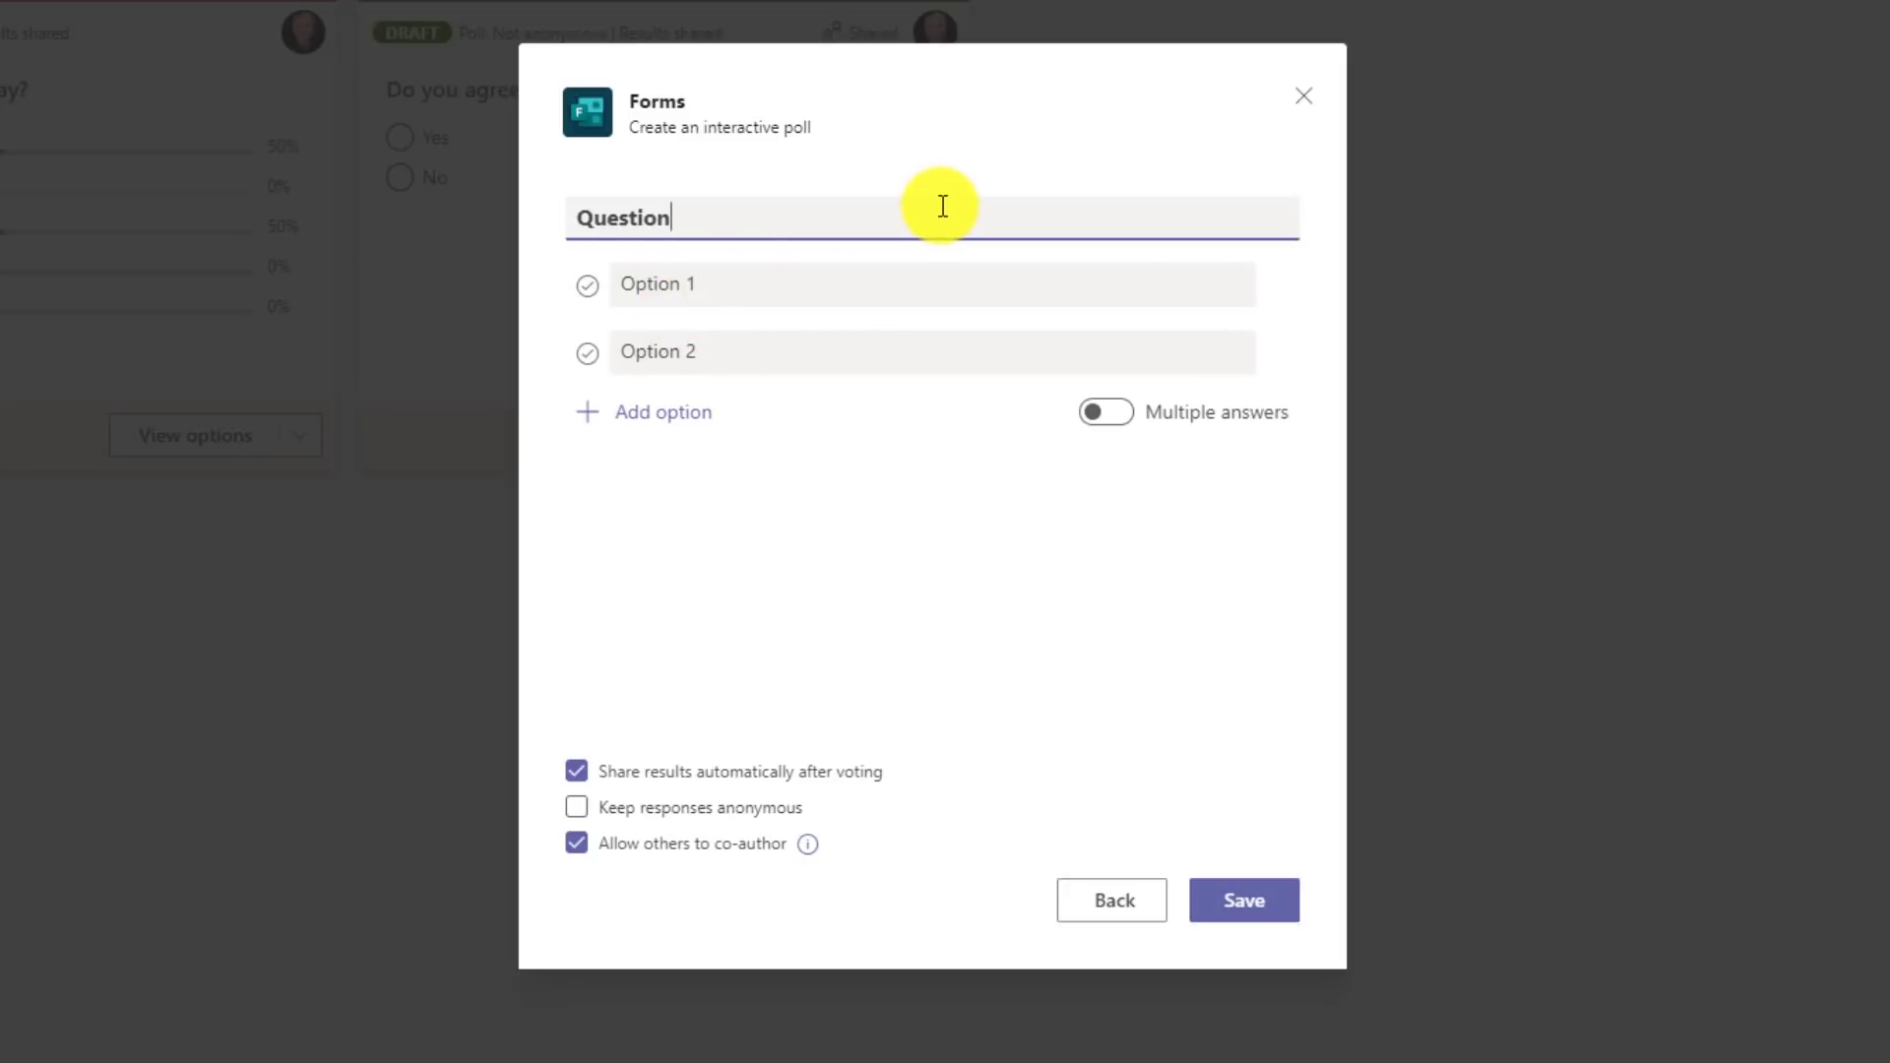
text(What is Mike's favorite app?)
click(995, 274)
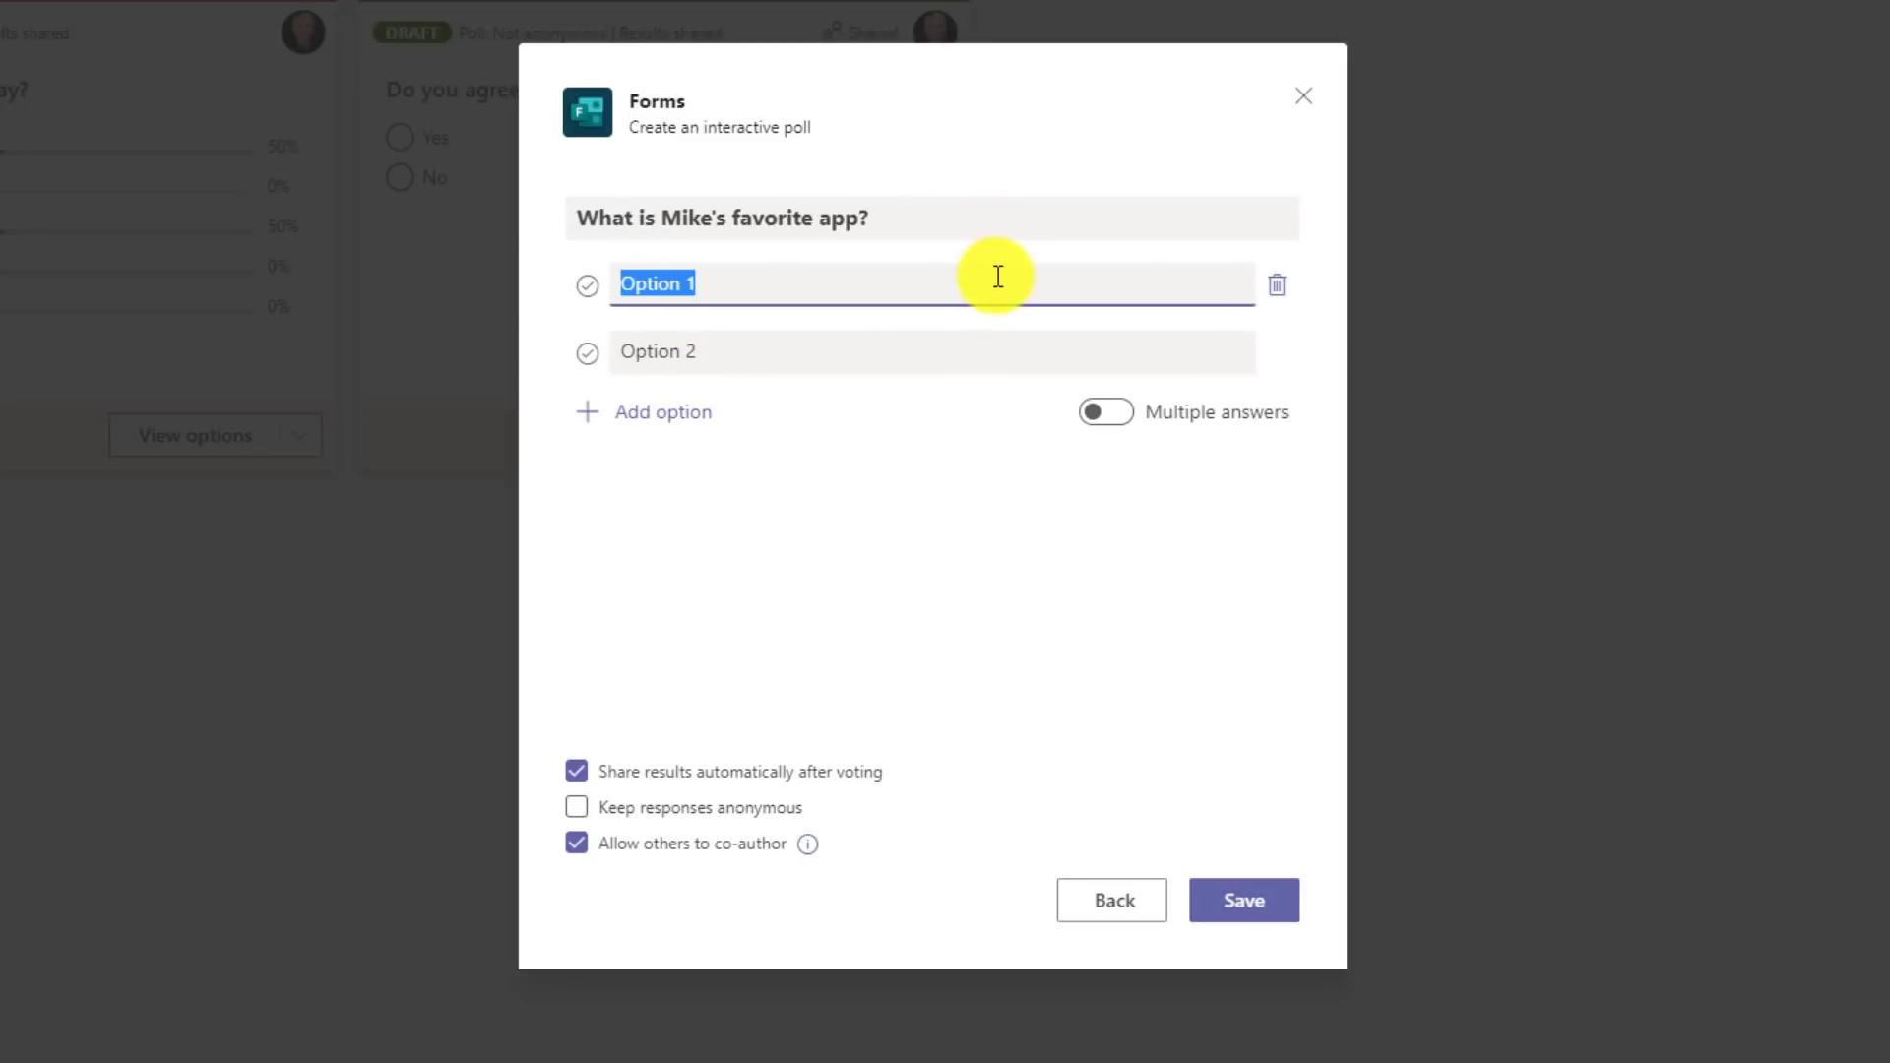
text(Teams)
click(930, 362)
text(OneNote)
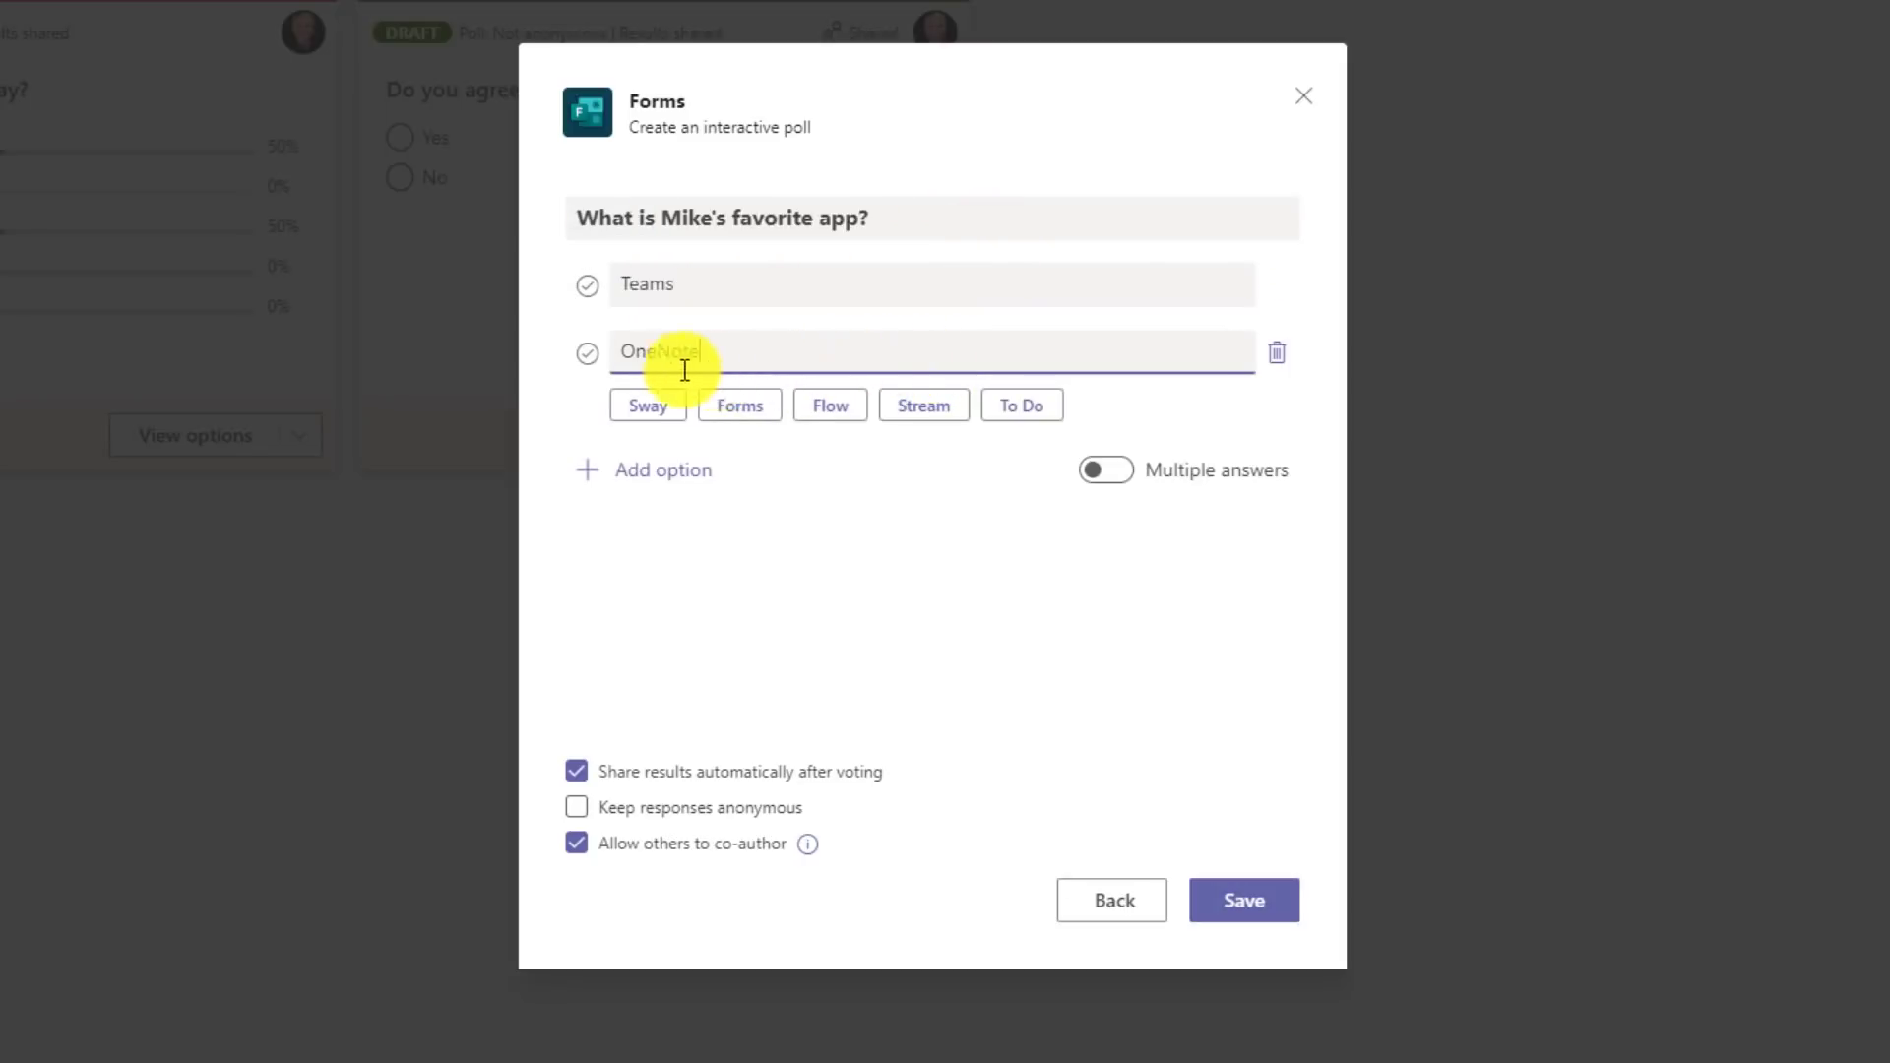
- Add options Sway, Stream, Forms and Delve, mark OneNote correct, and save the quiz
click(620, 492)
click(653, 475)
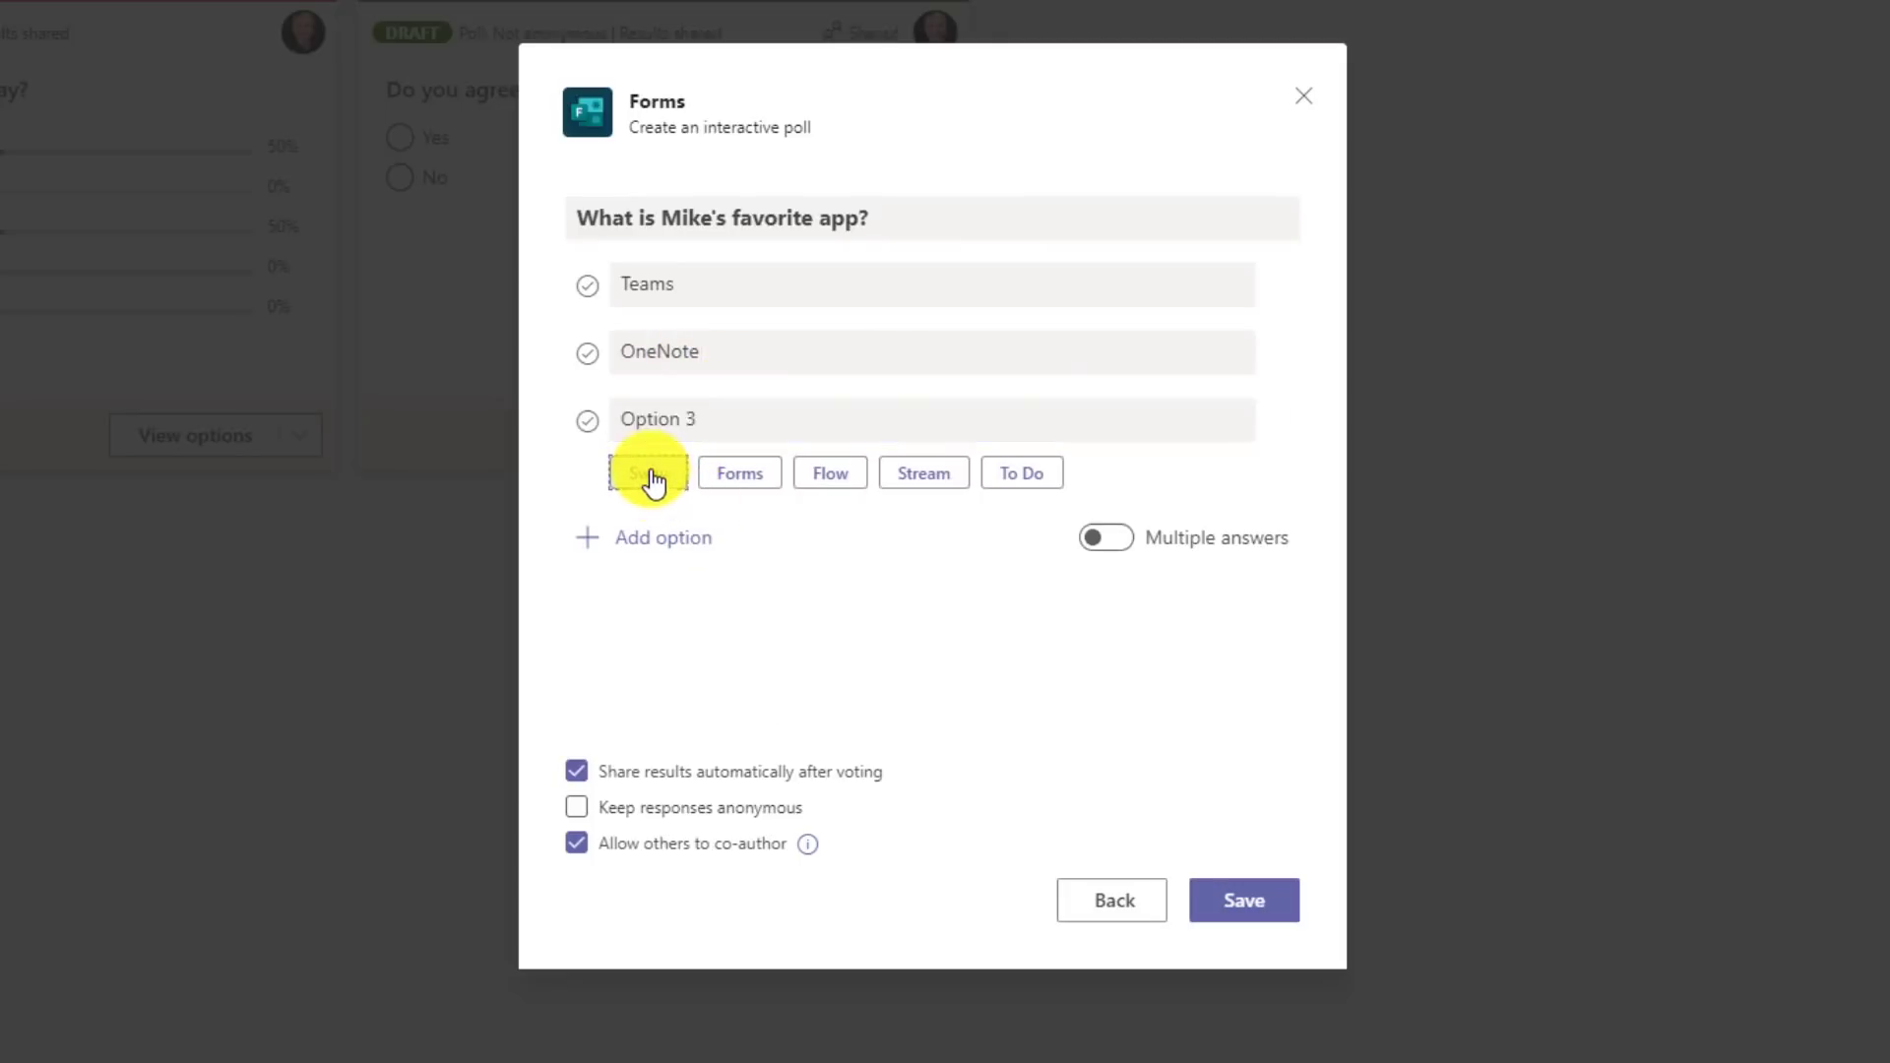
click(686, 558)
click(851, 544)
click(683, 603)
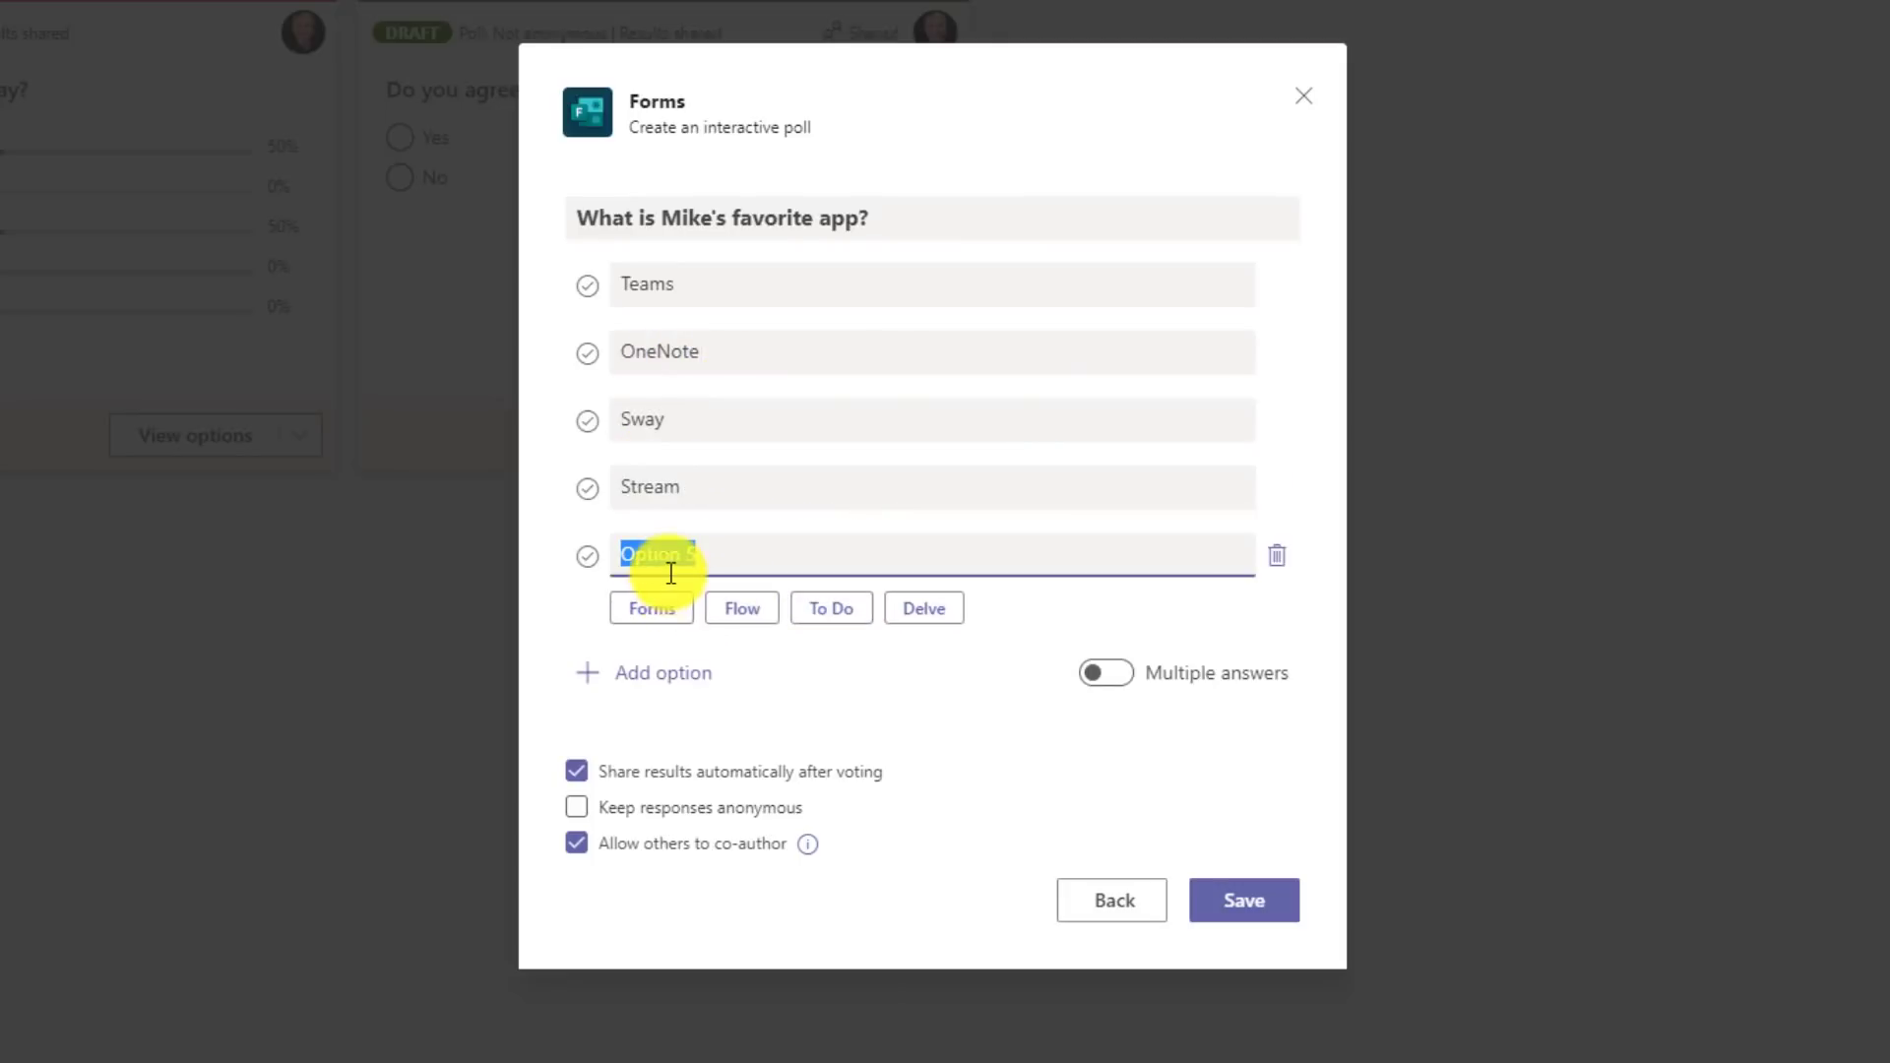
click(666, 613)
click(679, 673)
click(823, 677)
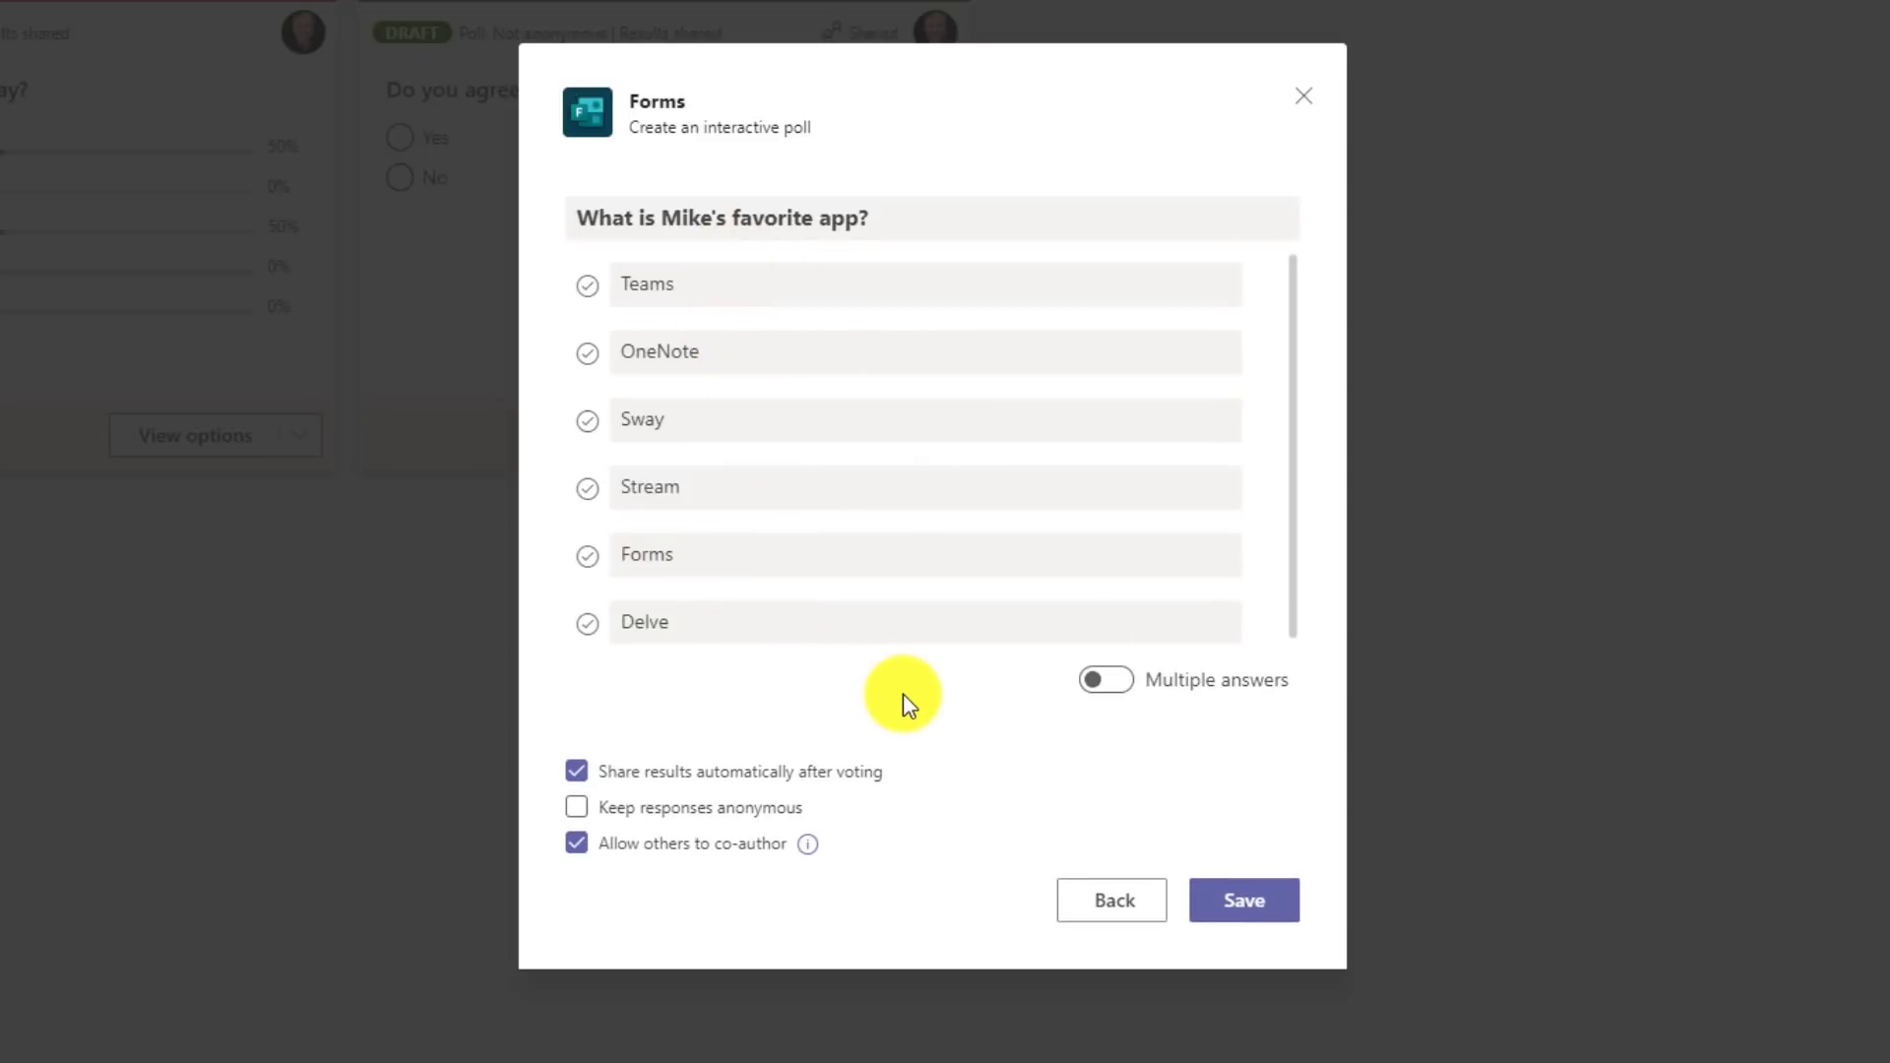
click(589, 357)
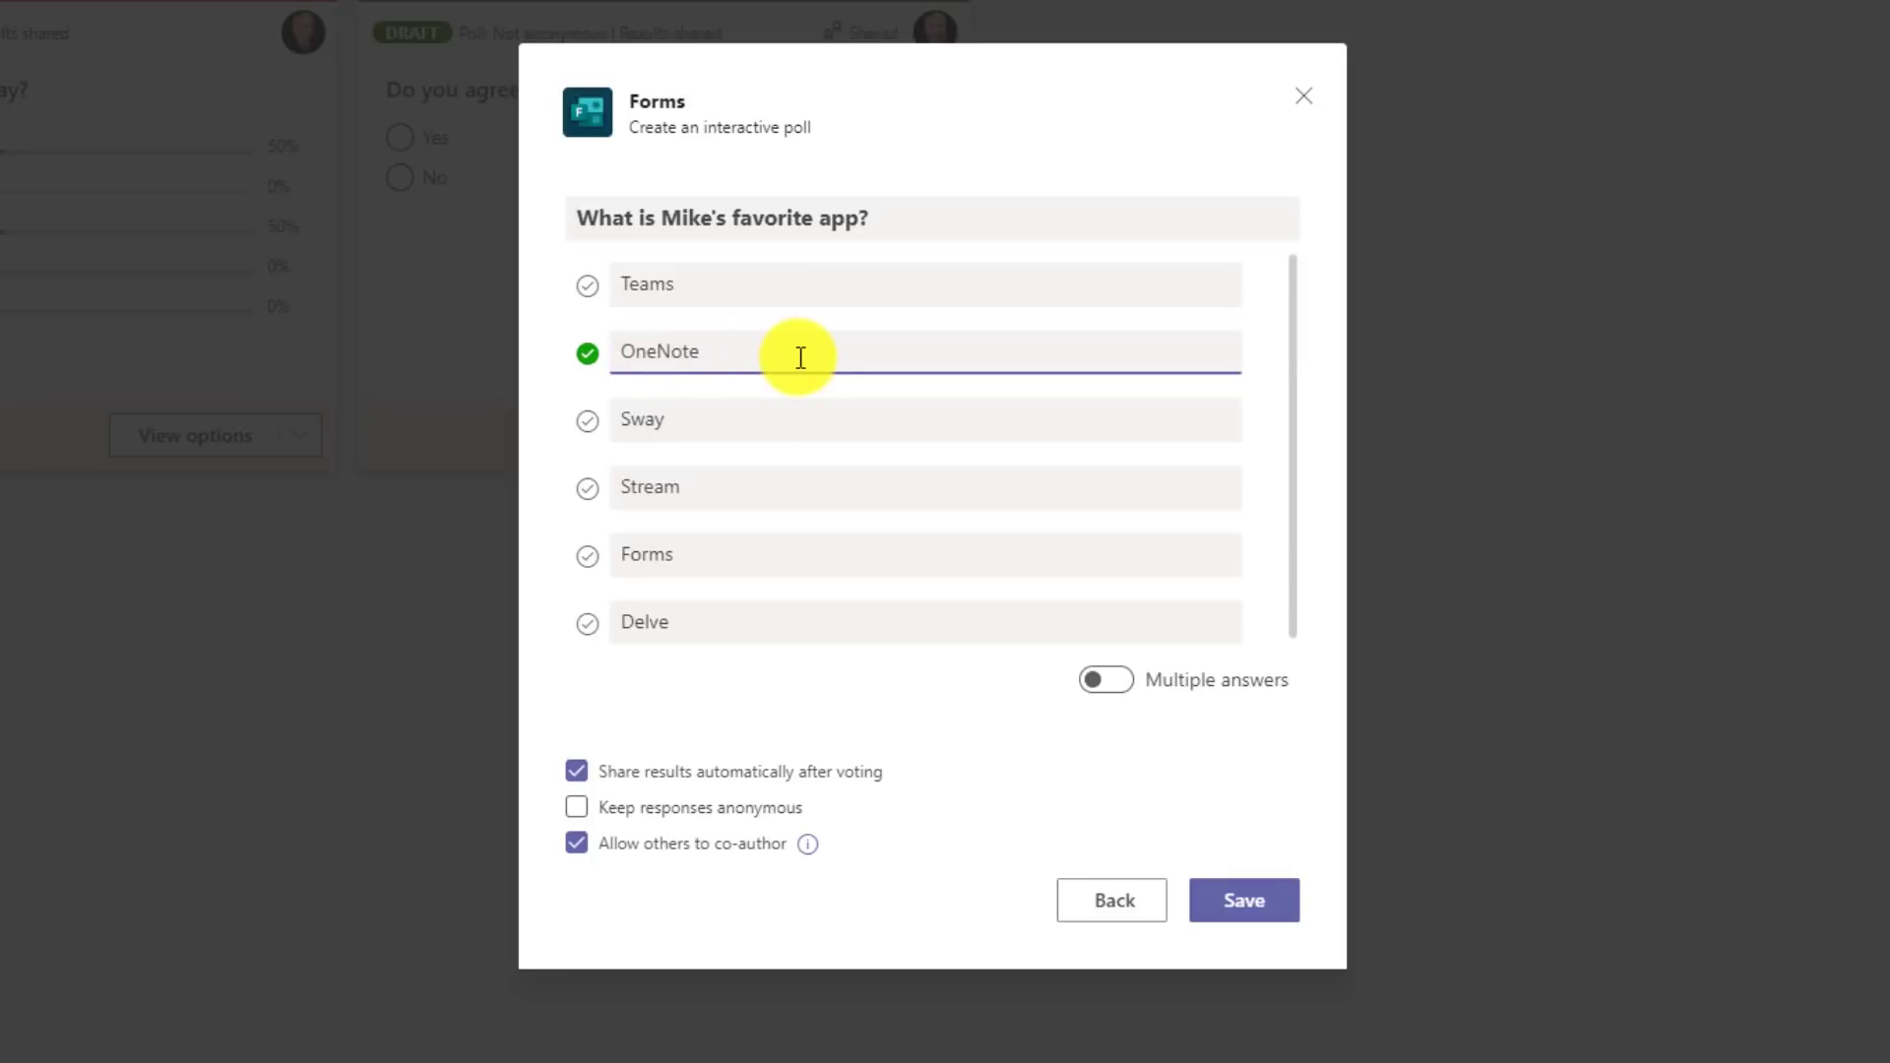
click(1226, 898)
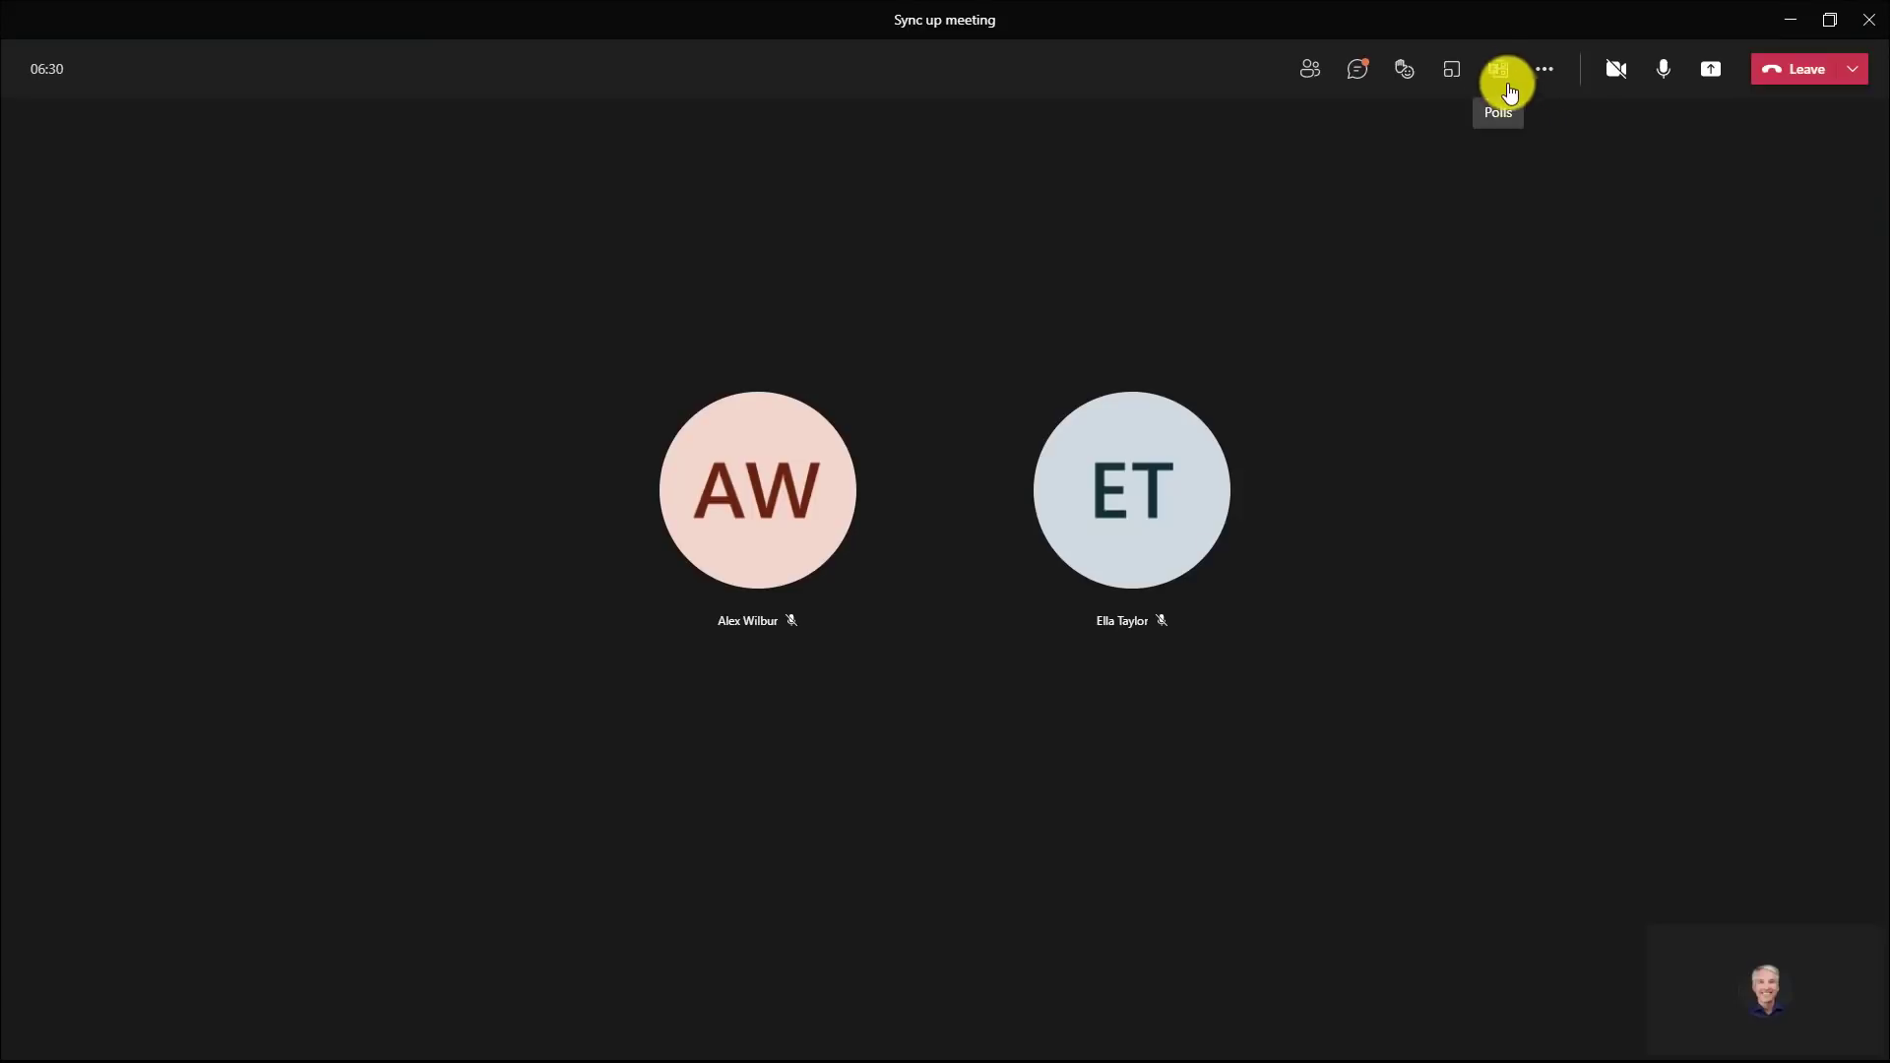
- Launch the favorite-app quiz from the meeting's polls and submit OneNote as the answer
click(1500, 71)
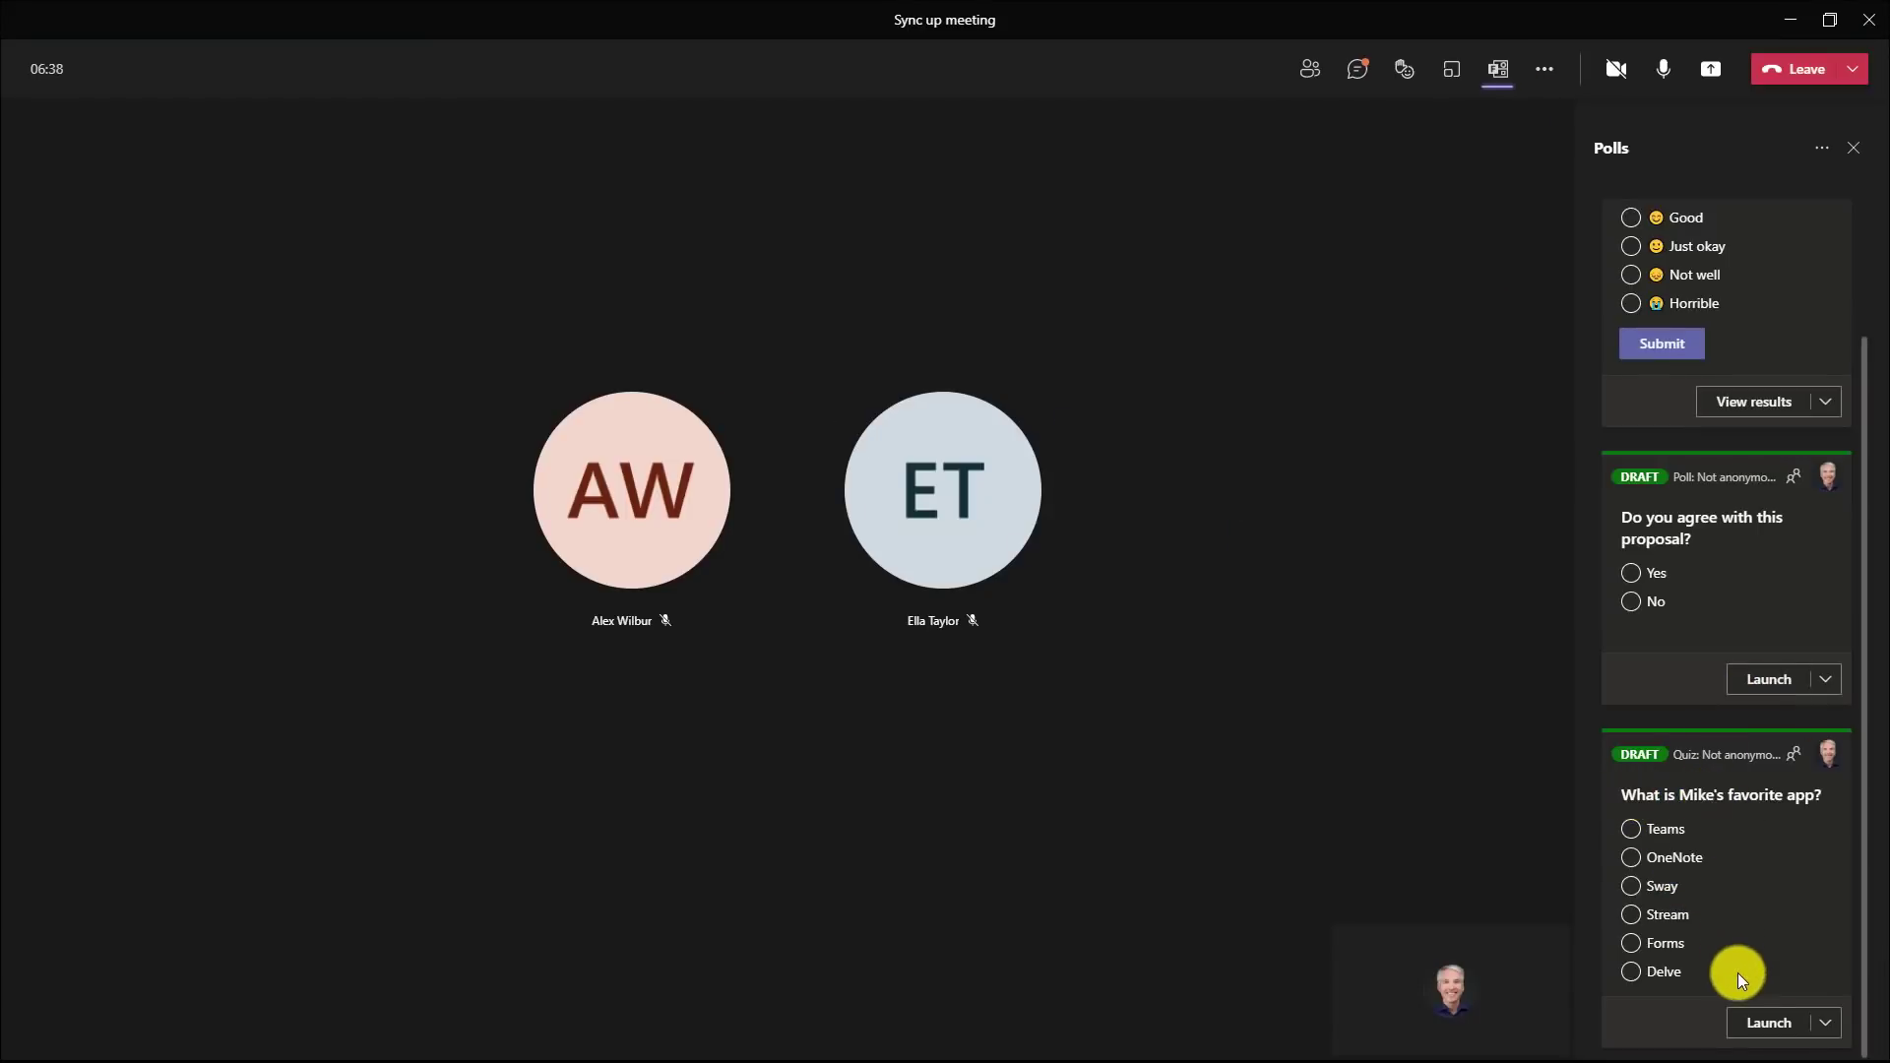
click(1766, 1027)
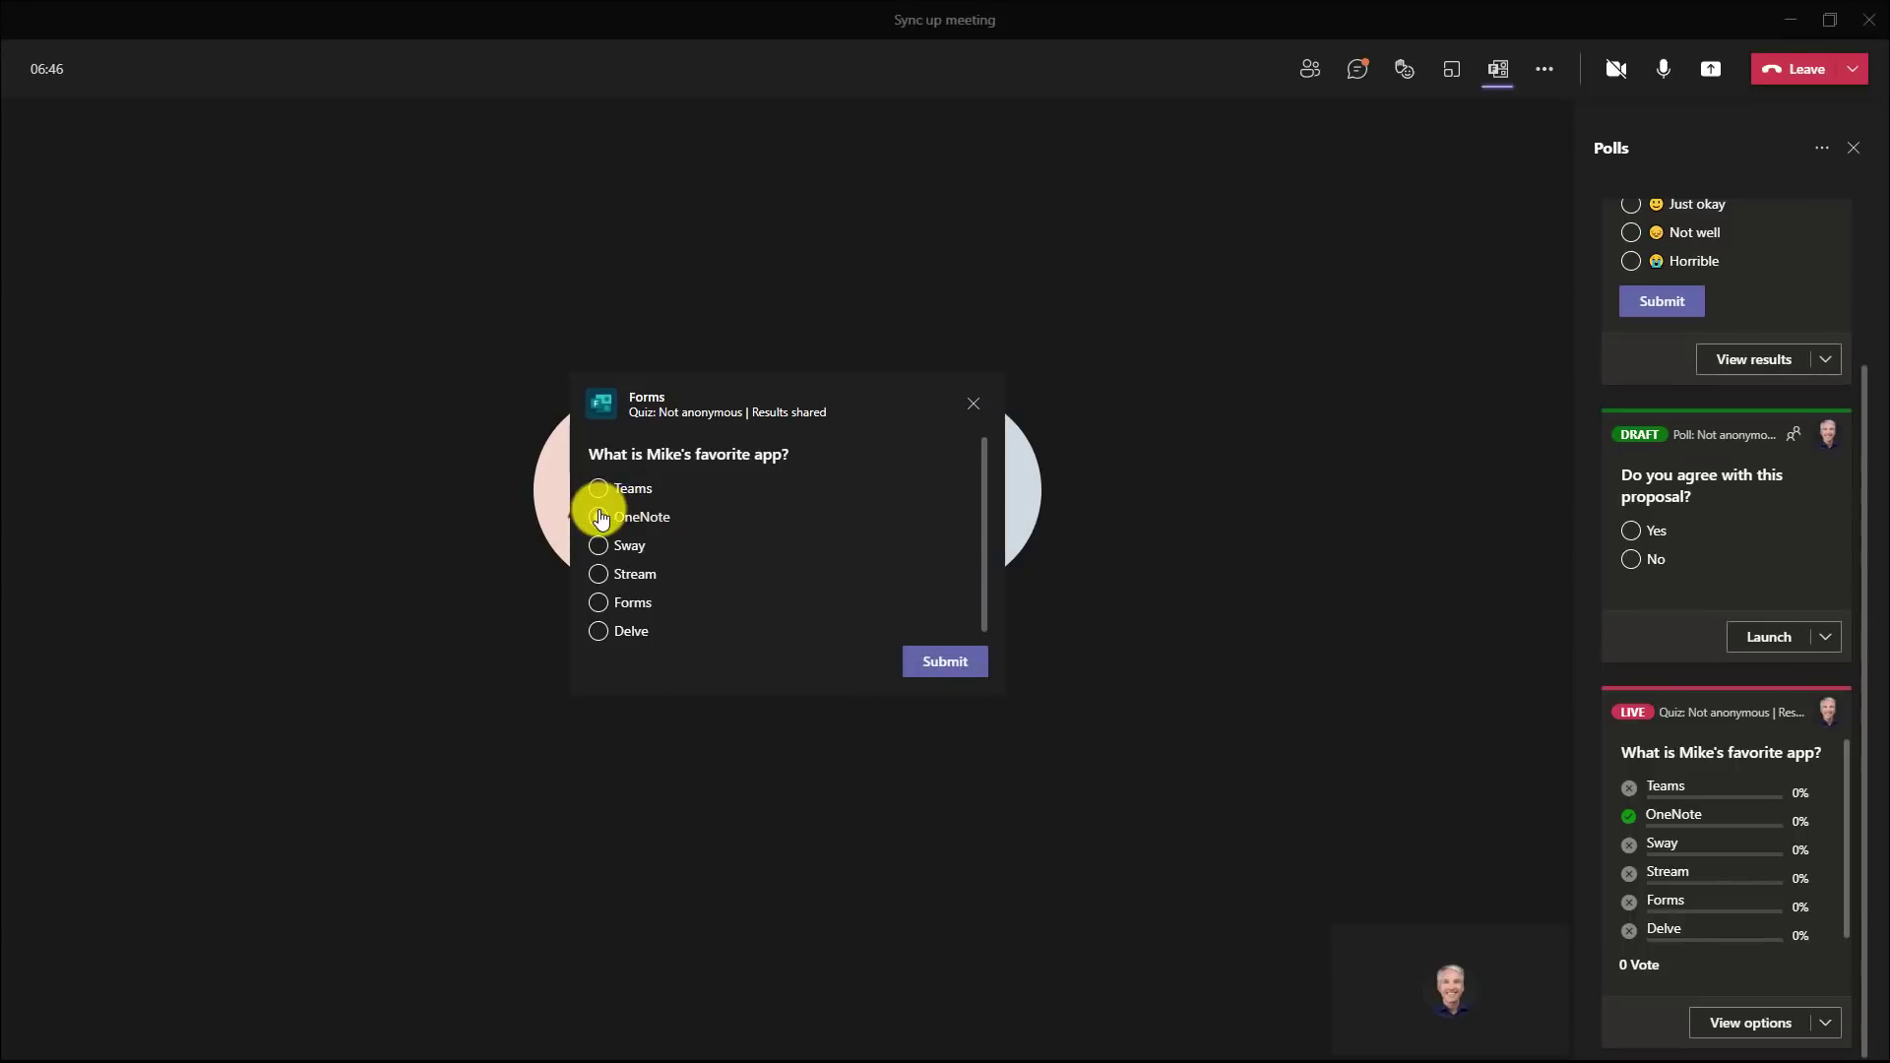
click(600, 517)
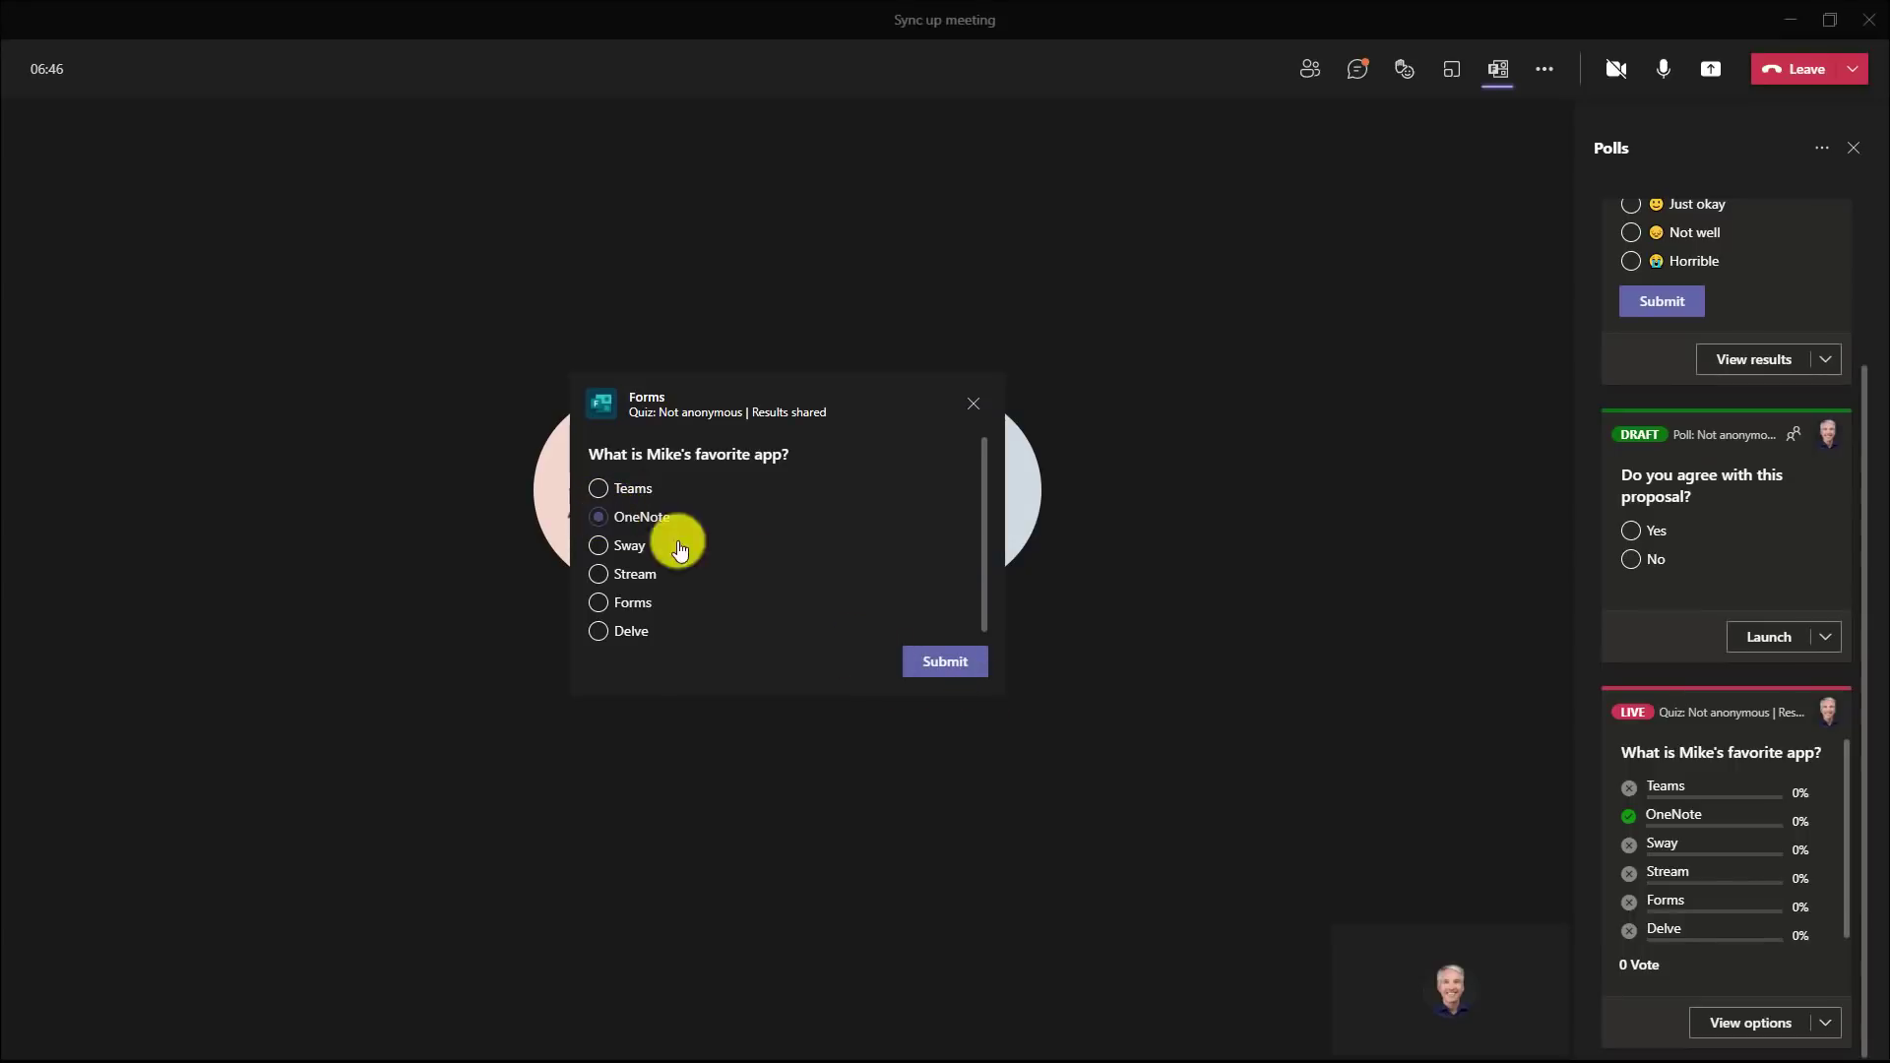
click(936, 662)
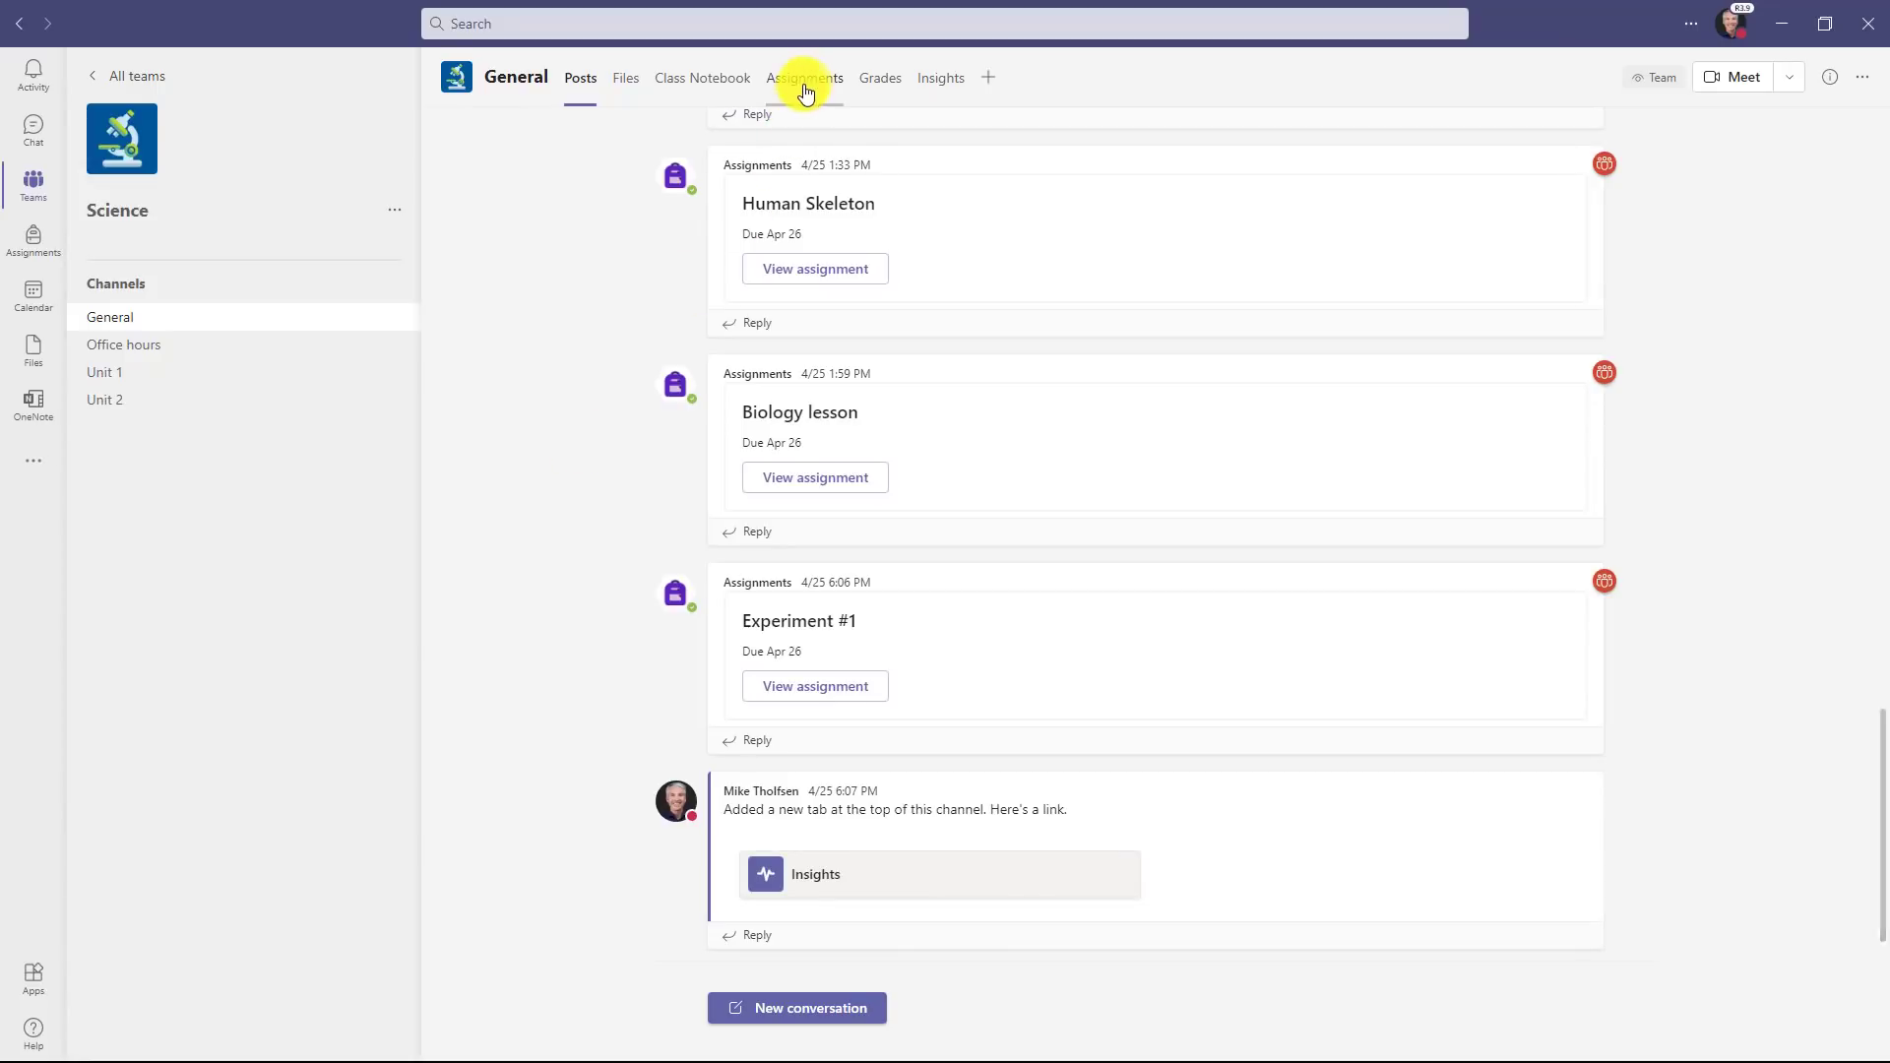
- Create a new Quiz assignment from the Science General channel's Assignments
click(807, 89)
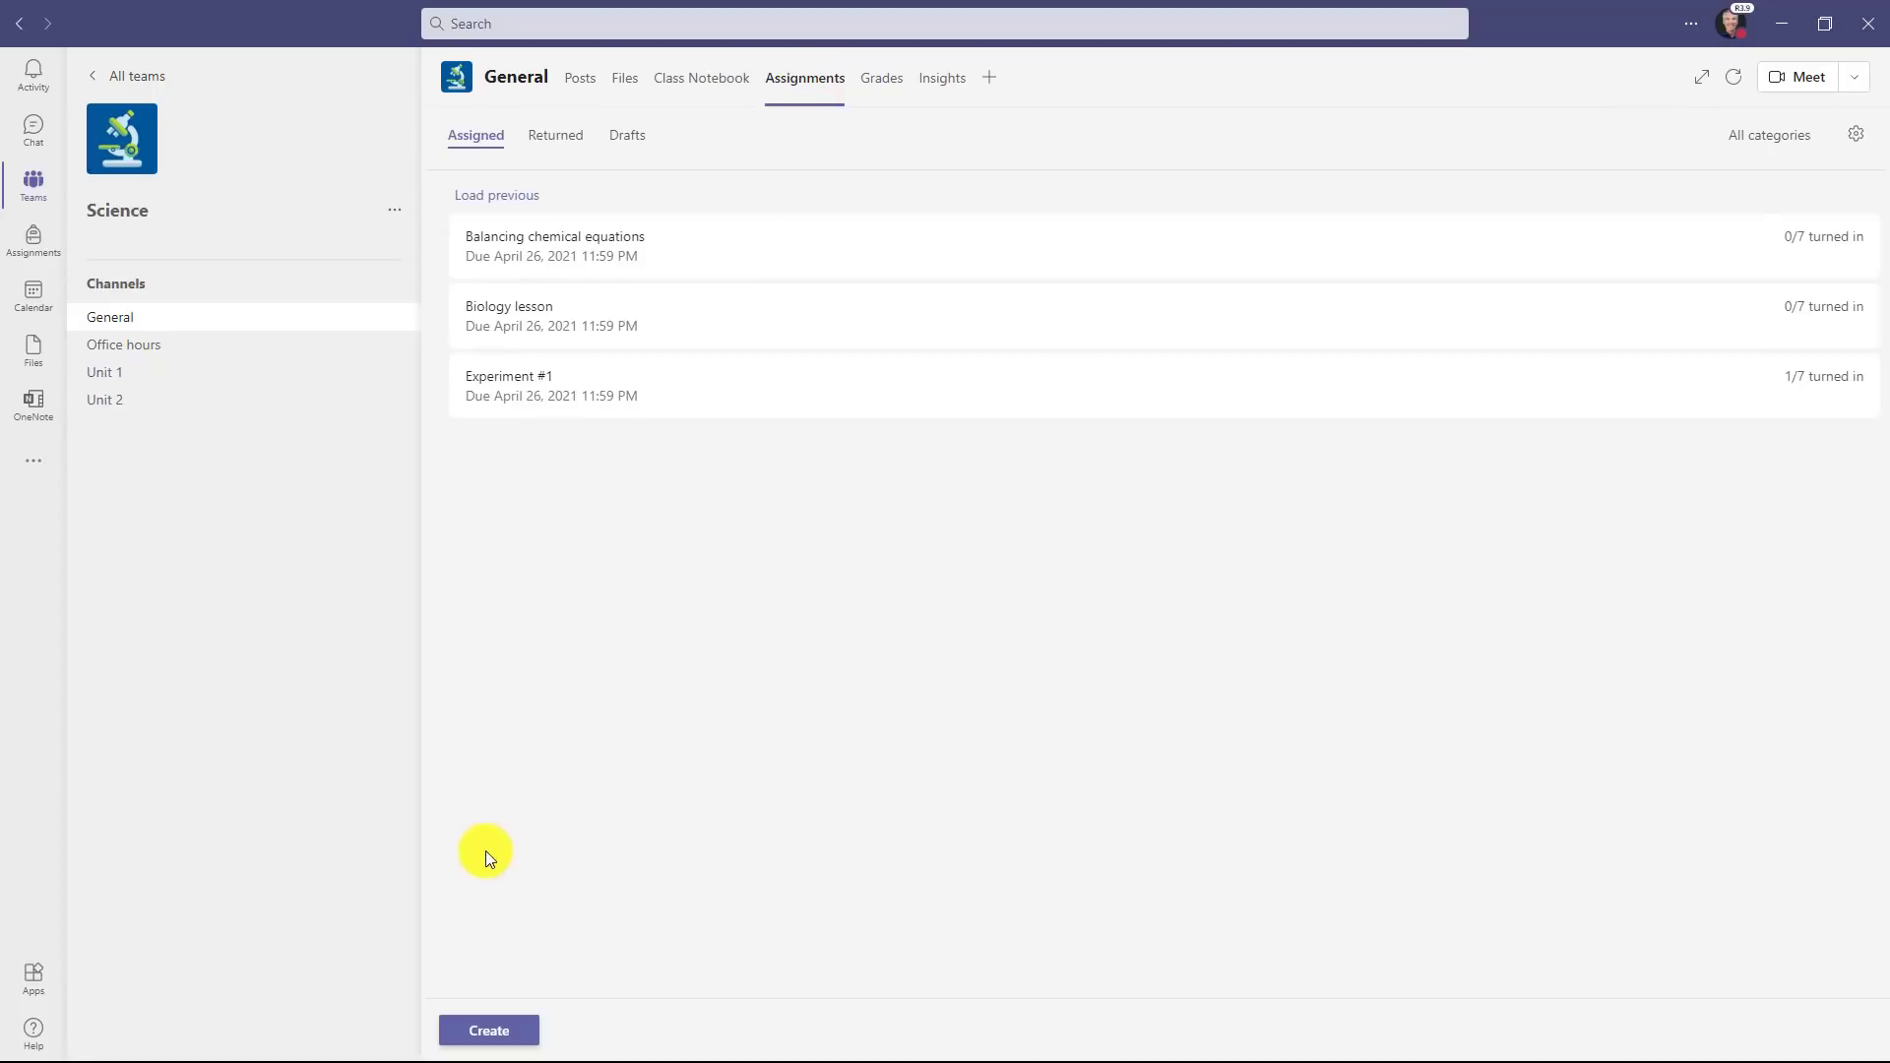
click(506, 1029)
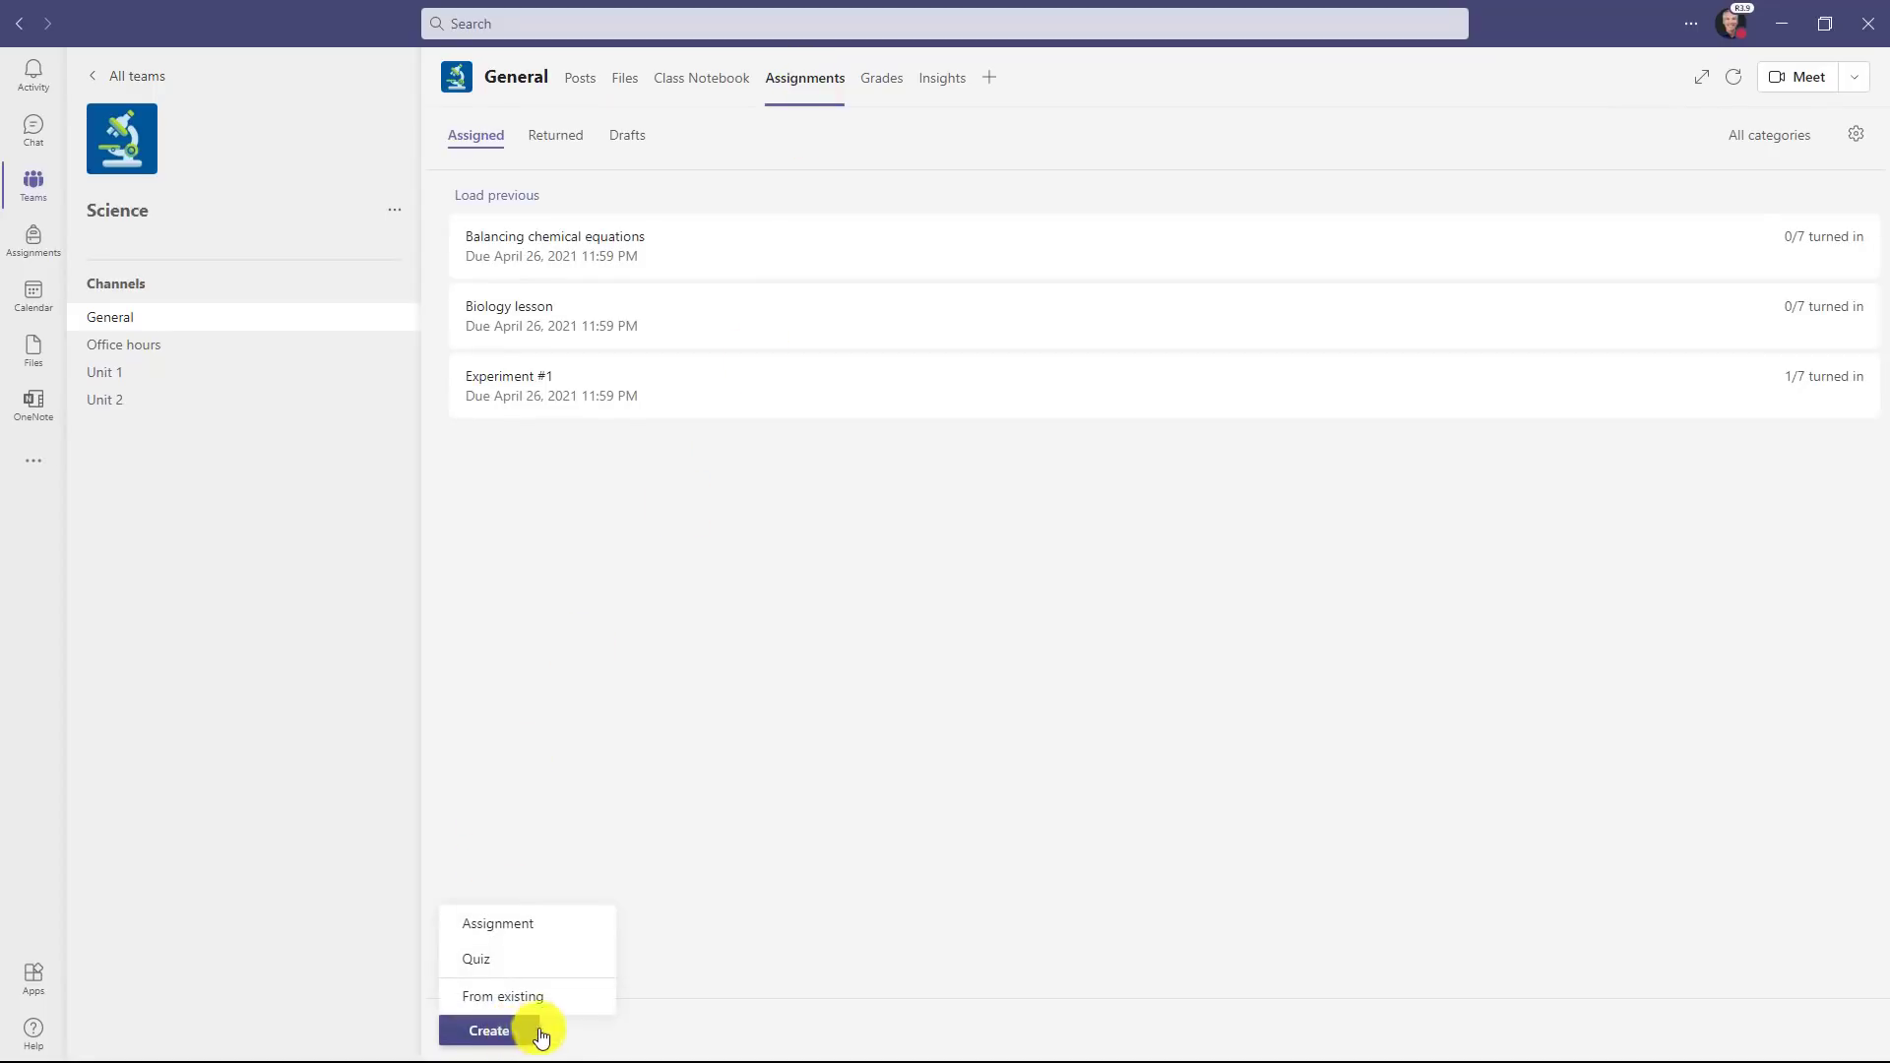
click(588, 963)
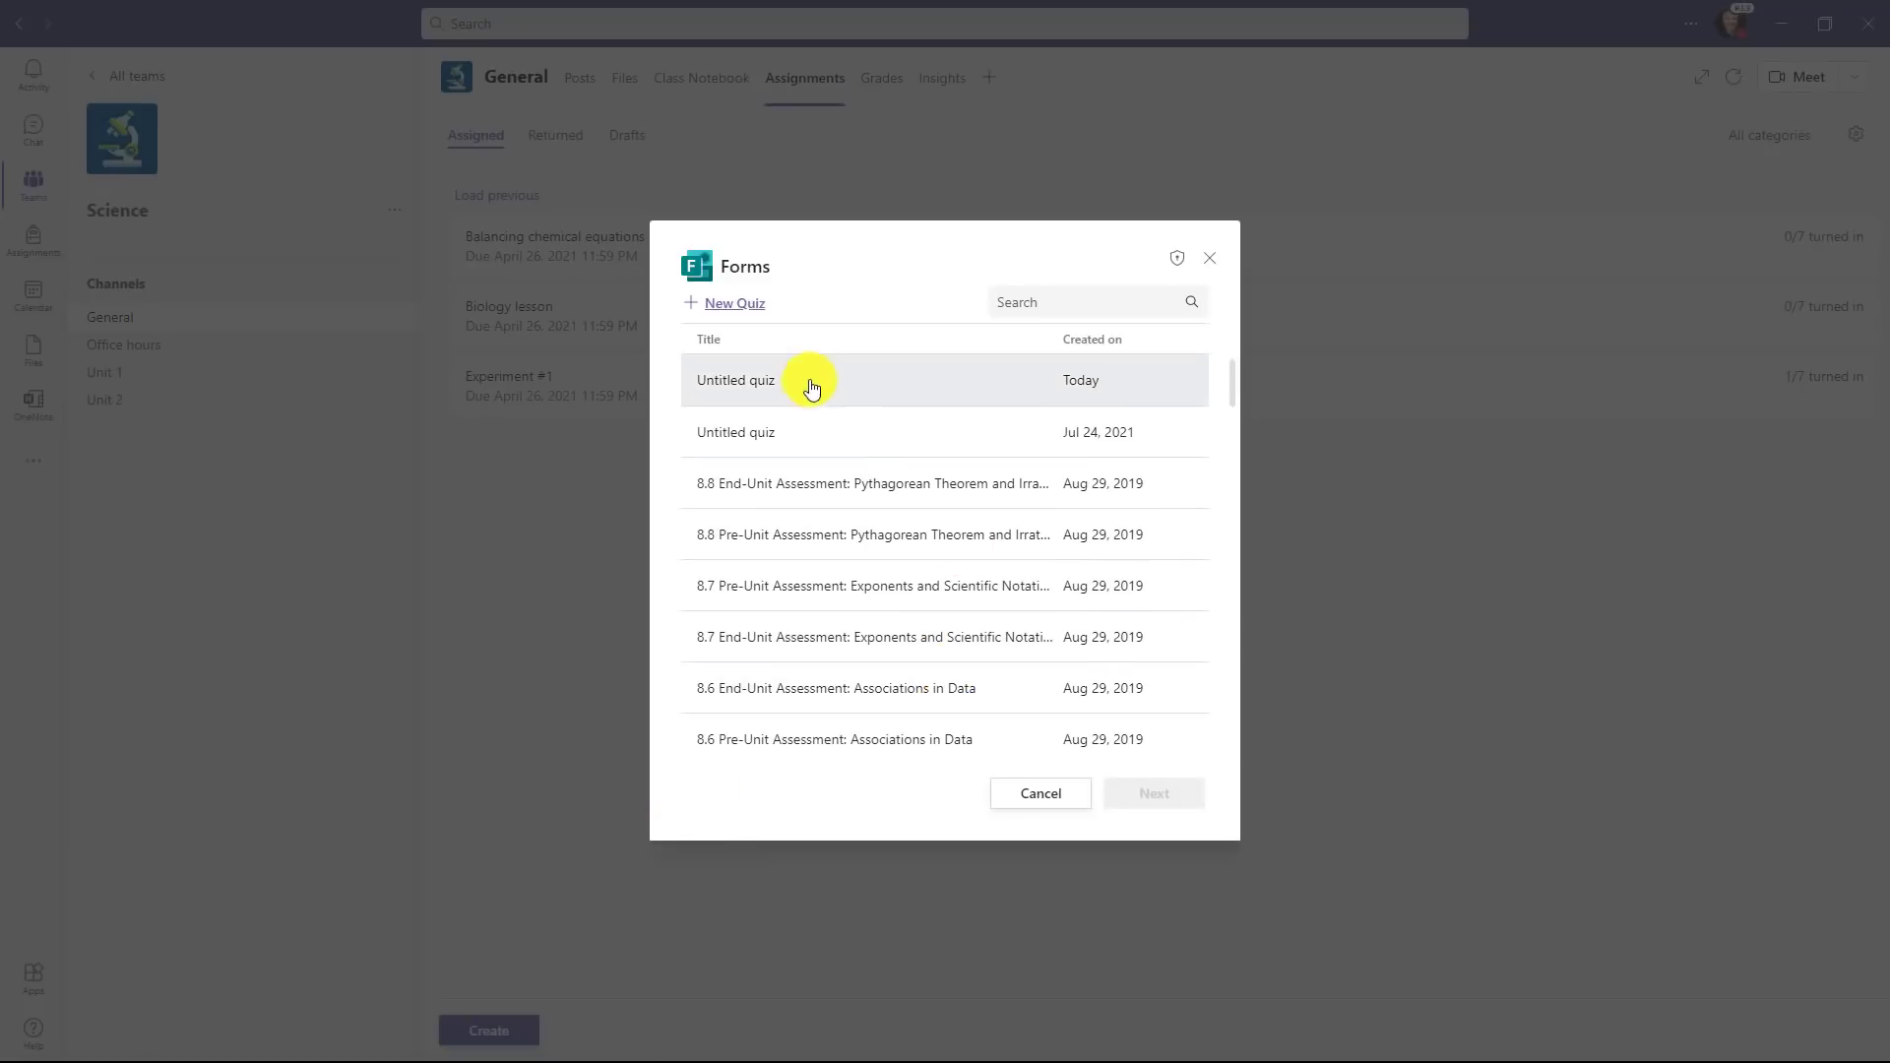
- Attach a brand-new Untitled quiz to the new Science assignment
click(741, 311)
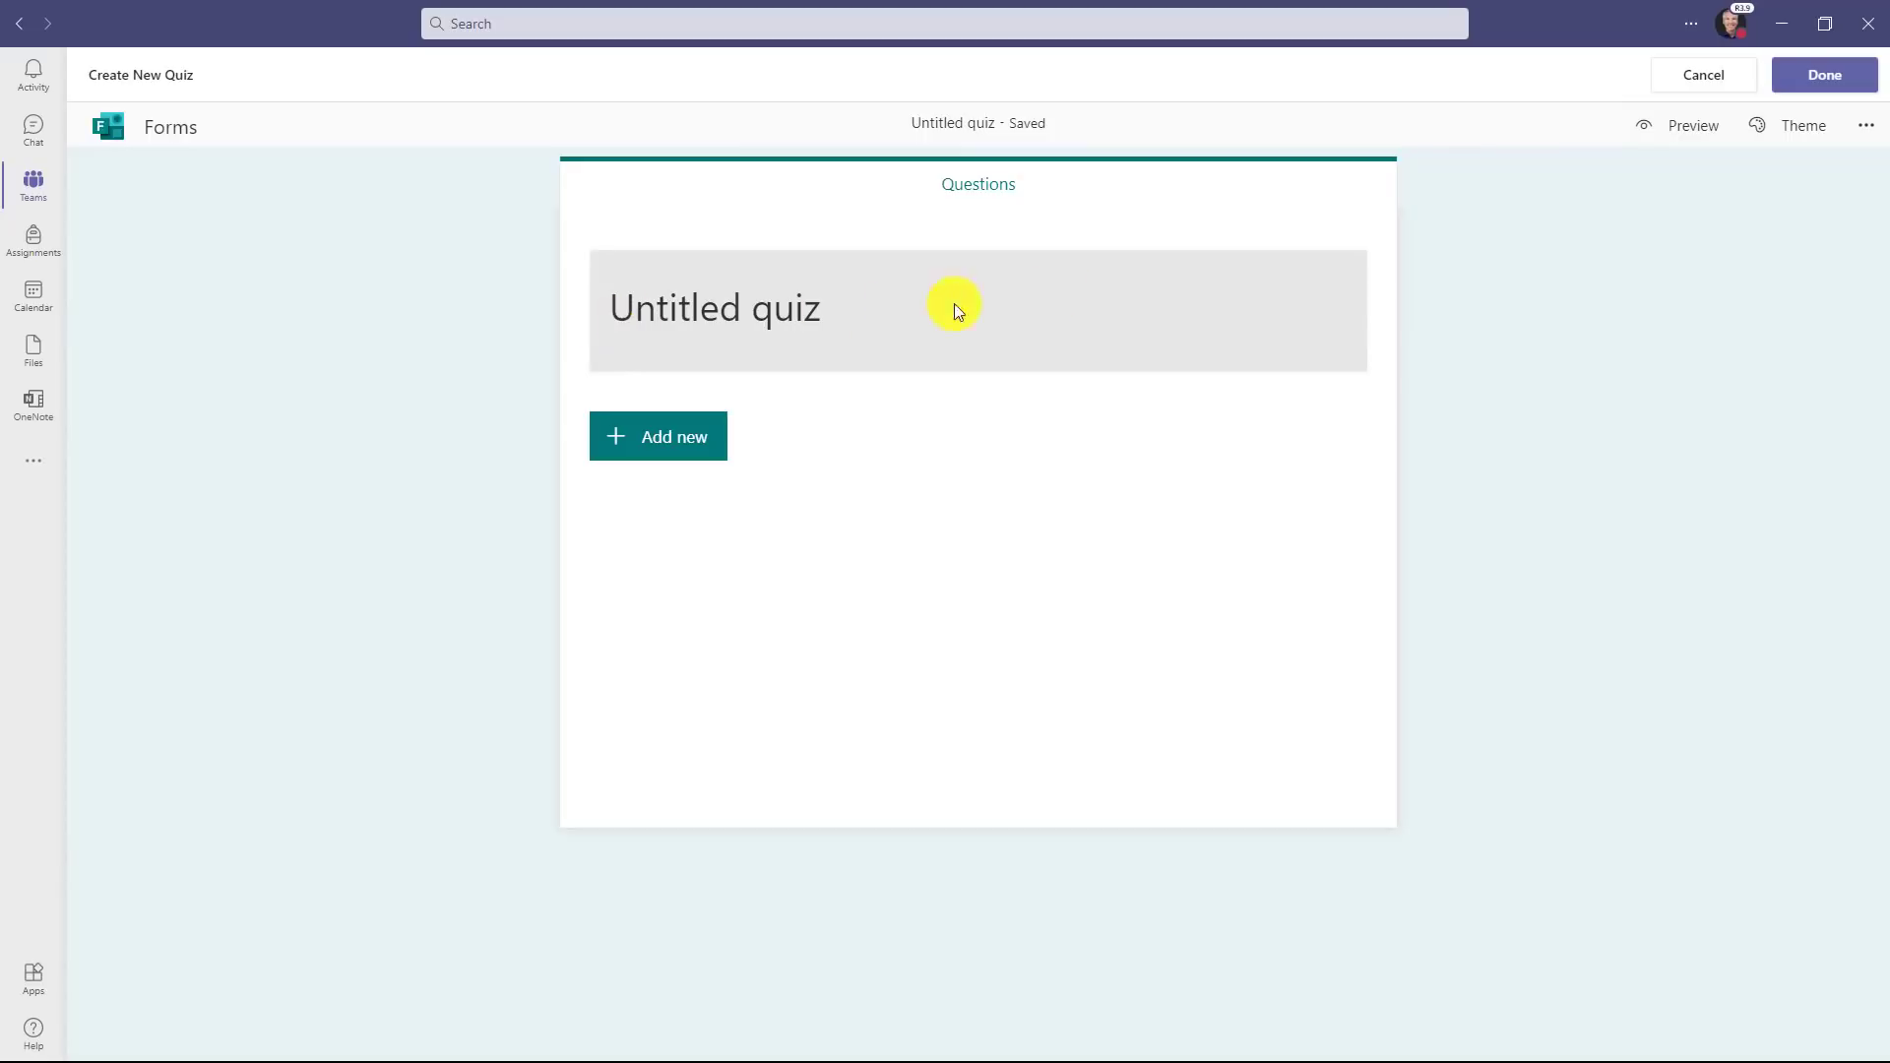
click(1820, 76)
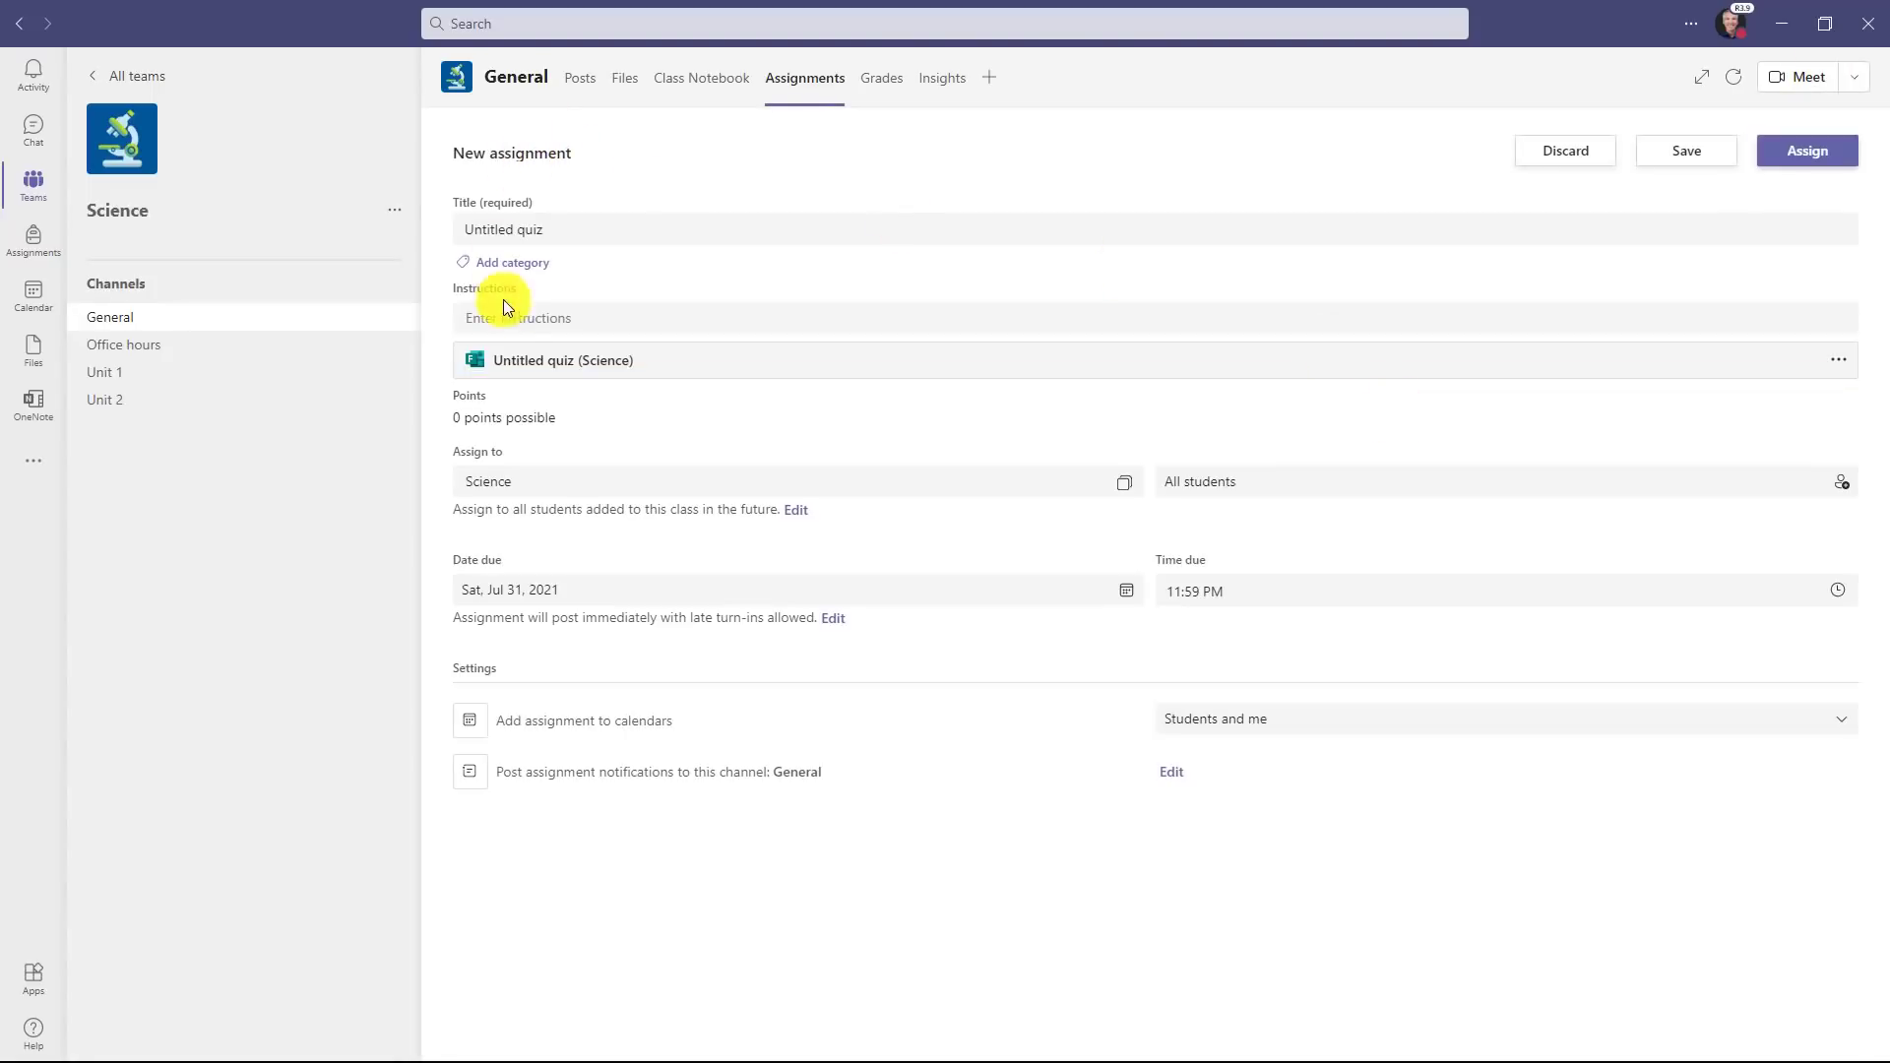